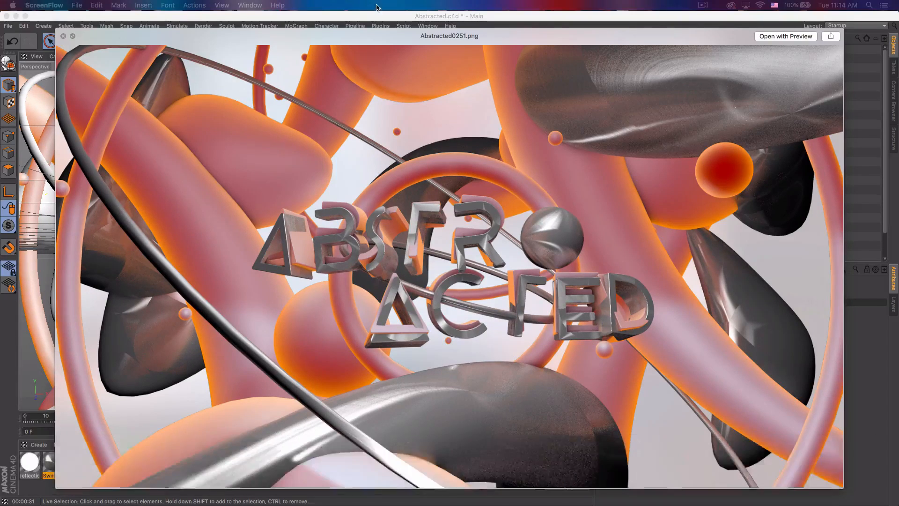
Step: View the reference renders Abstracted0251.png and AbstractedWHITE0251.png in Finder, and return to the Cinema 4D scene
click(423, 26)
click(217, 19)
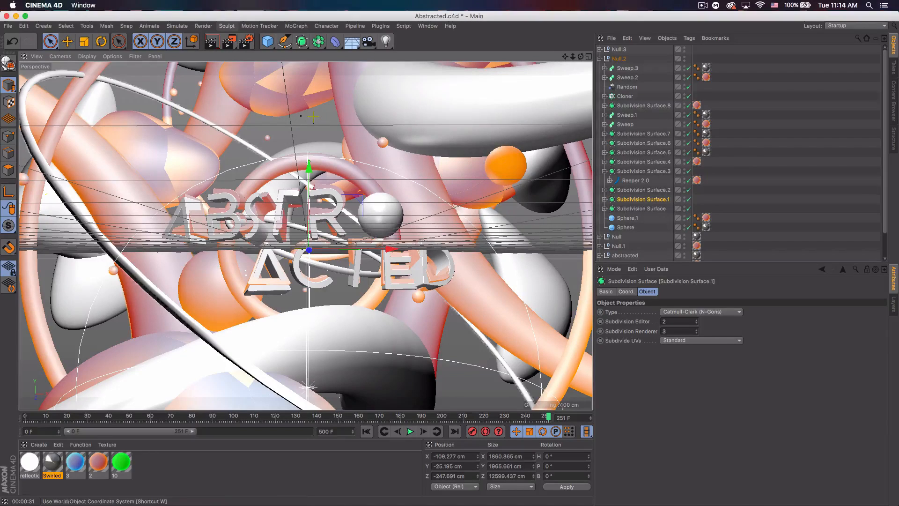
key(super+Tab)
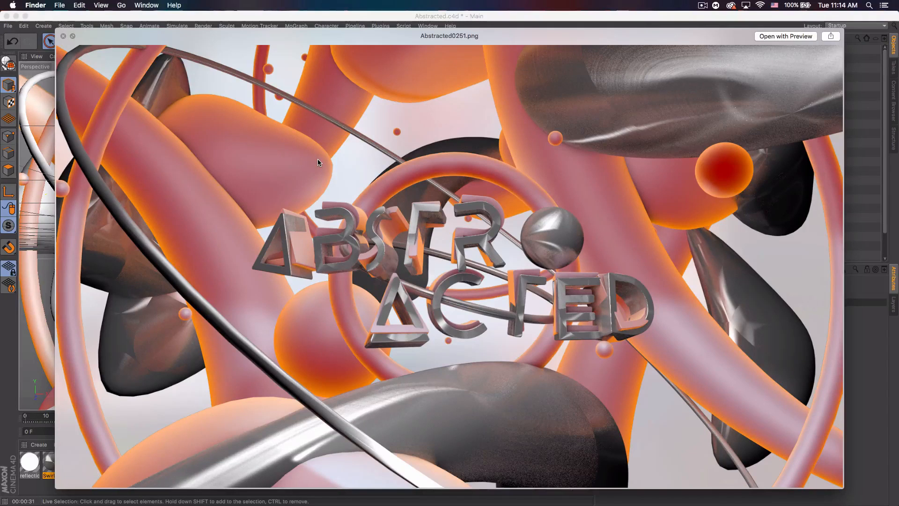
key(Down)
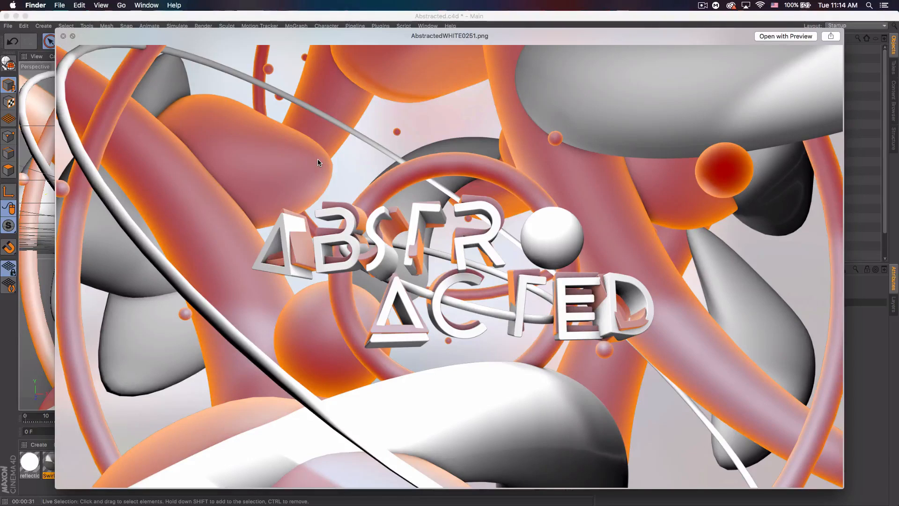
key(space)
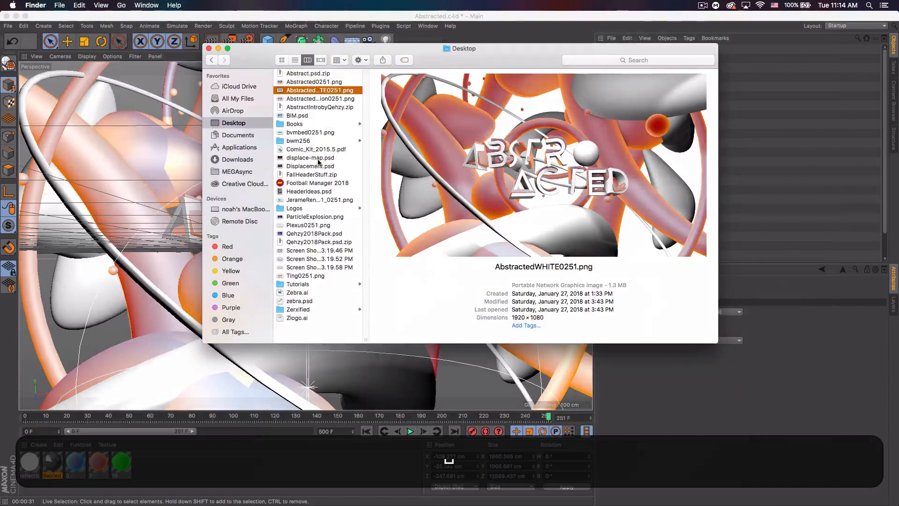
drag(435, 16, 432, 15)
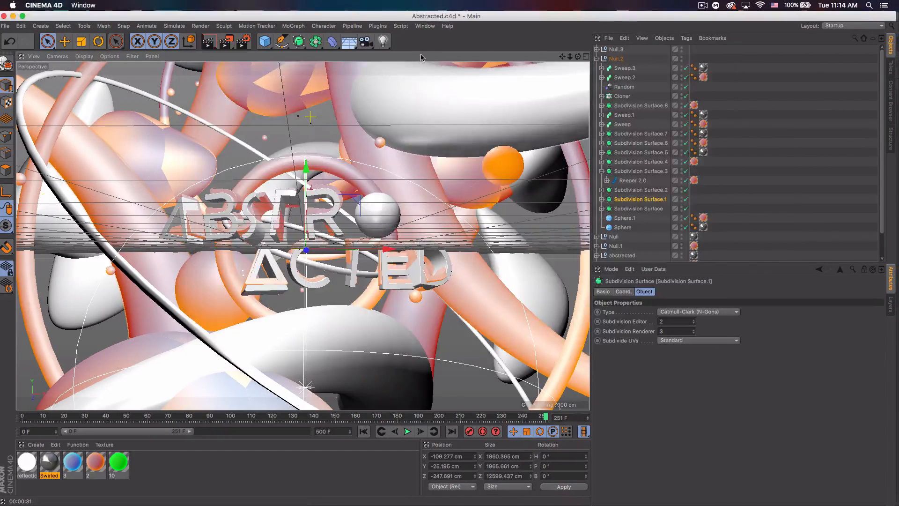
Step: Group all objects except the camera and lighting under one null and hide that group
click(597, 59)
click(620, 50)
shift+click(621, 96)
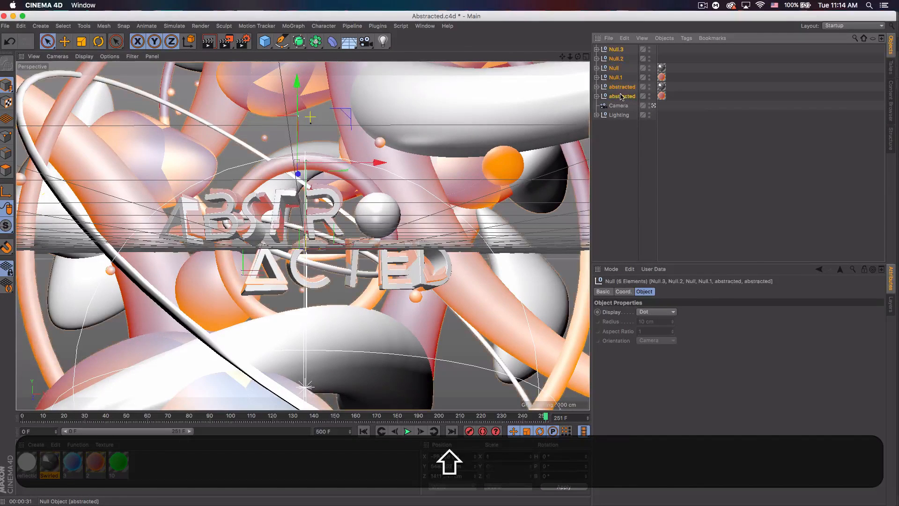
right_click(621, 96)
click(651, 358)
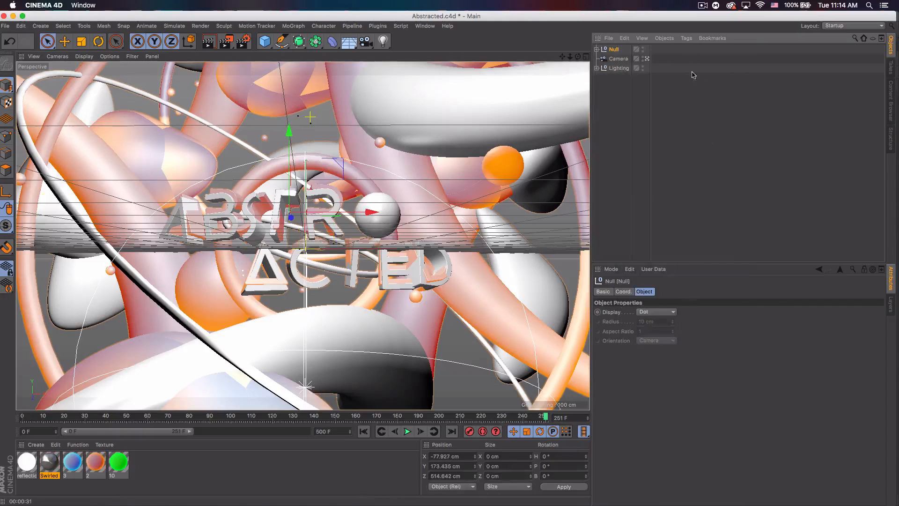
click(643, 49)
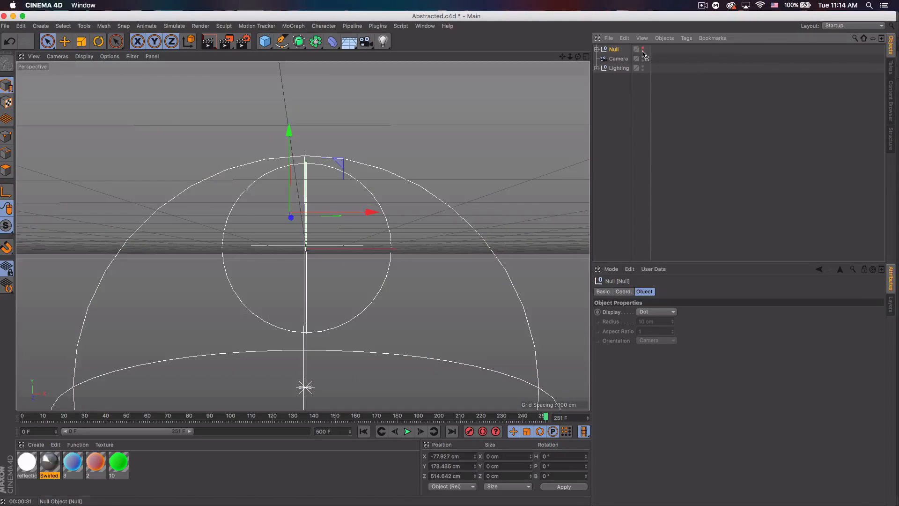
click(633, 158)
Step: Add a MoText object to the scene and align its text to the middle
click(294, 27)
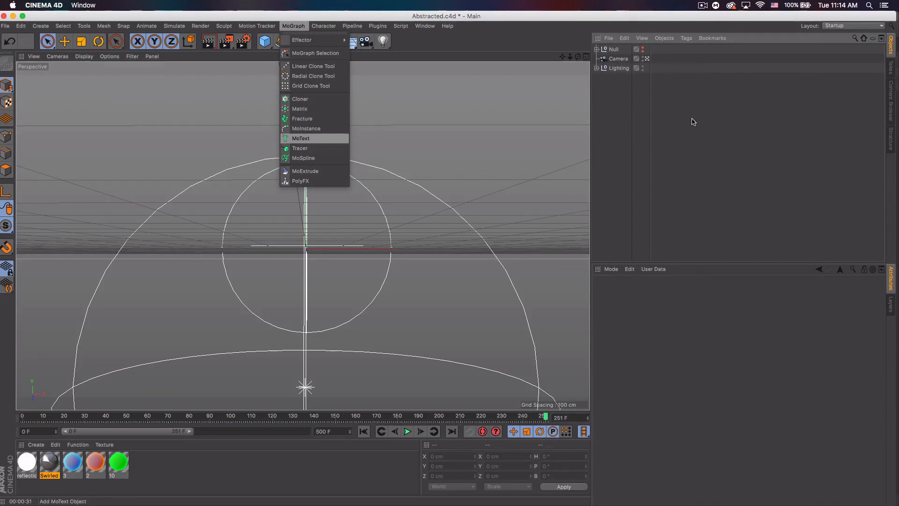
click(301, 138)
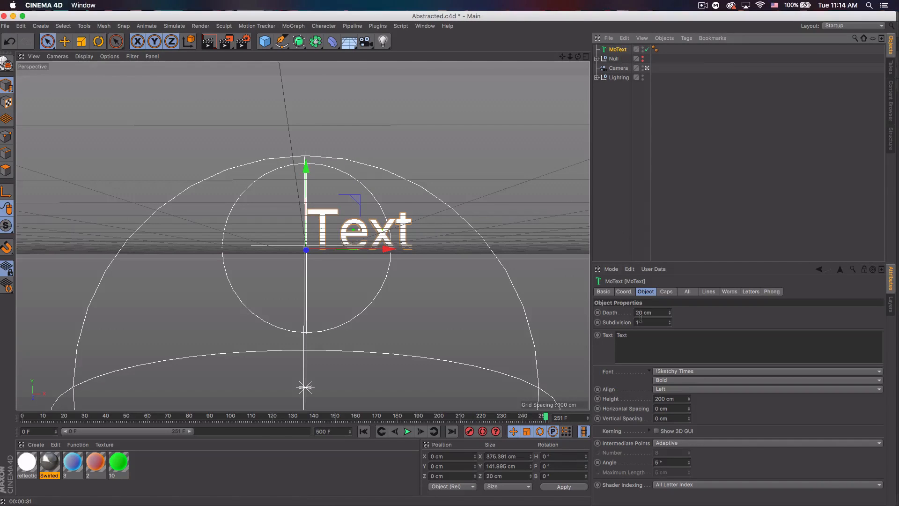
click(679, 389)
click(678, 407)
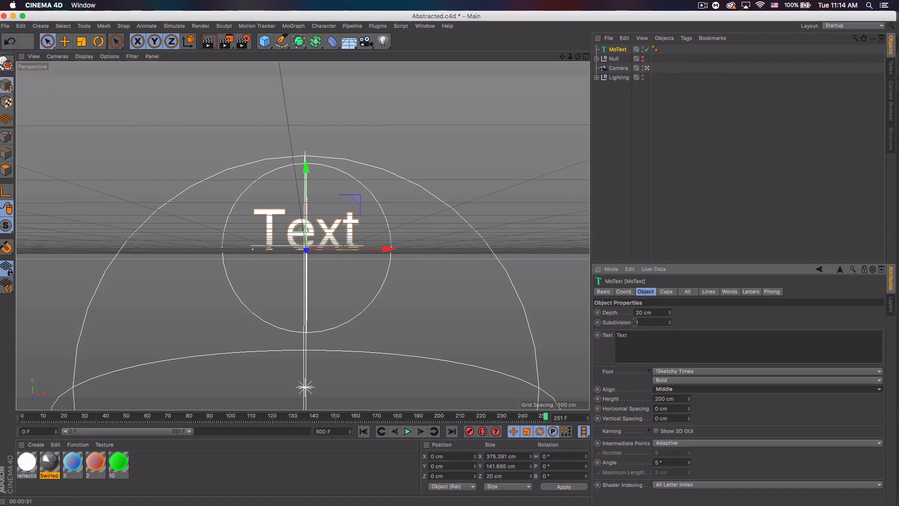
Step: Set the MoText's wording to "Abstracted" and its depth to 60 cm
drag(673, 334, 541, 323)
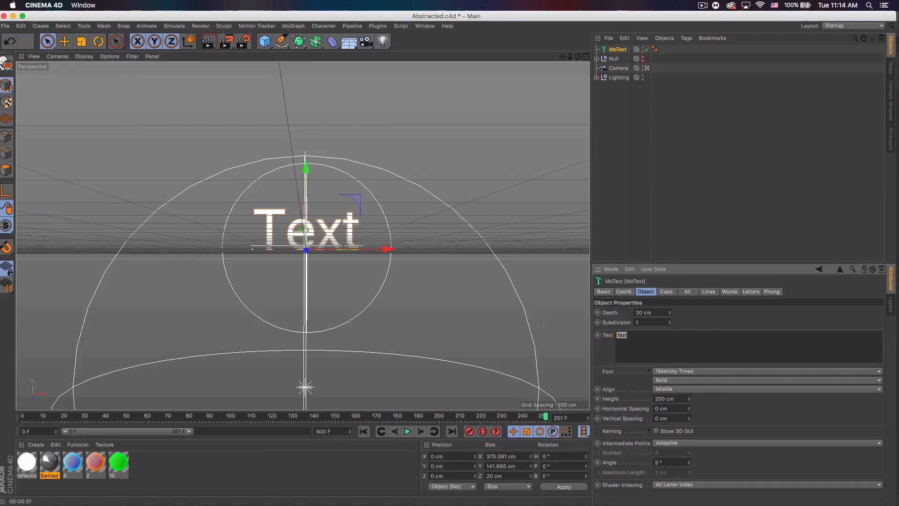
text(Abstracted)
click(655, 312)
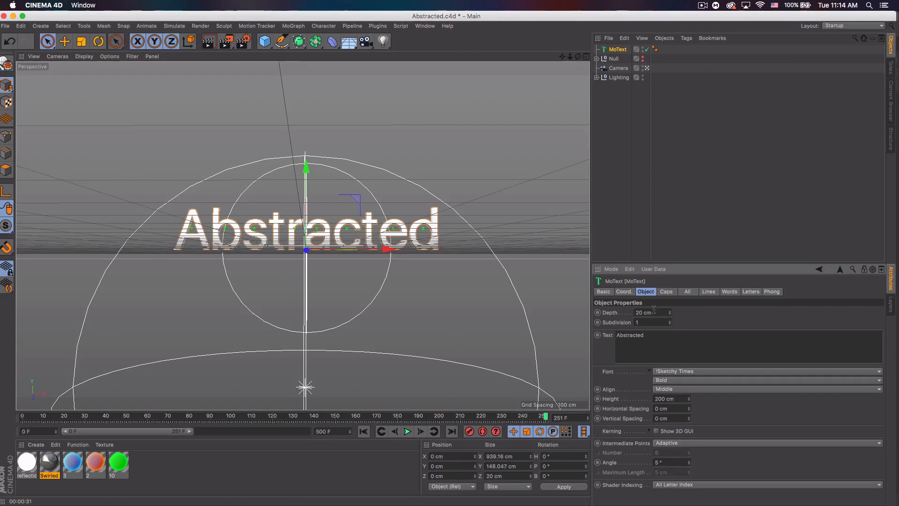
drag(661, 312, 606, 311)
text(60)
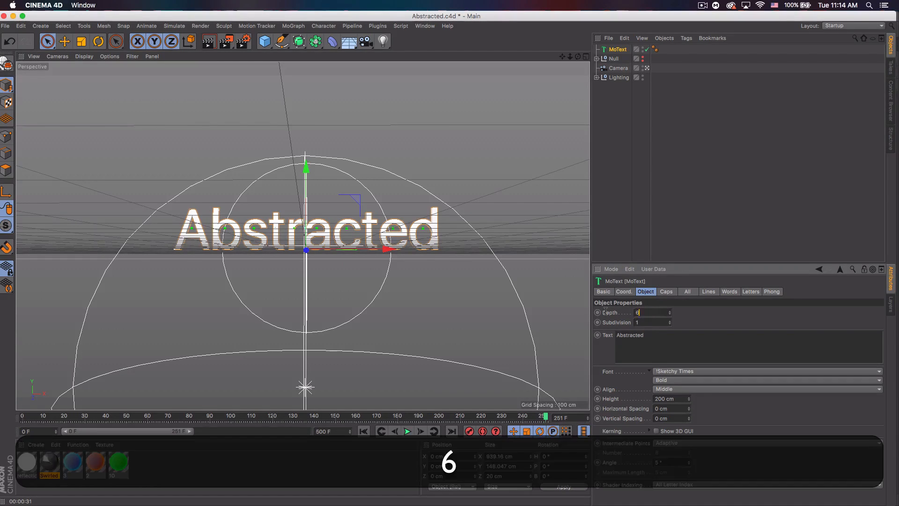
Step: Give the MoText fillet caps at both start and end, each with a radius of 1 cm
click(667, 291)
click(703, 312)
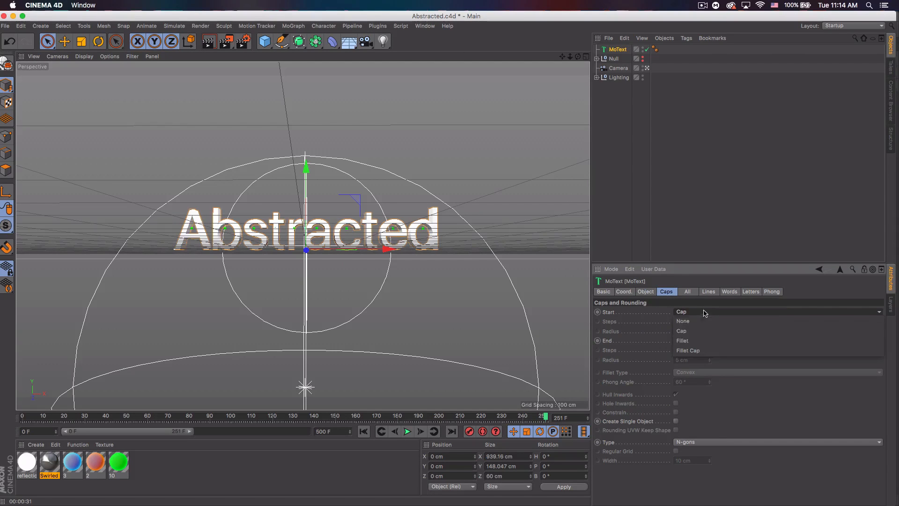
click(688, 351)
click(703, 341)
click(699, 379)
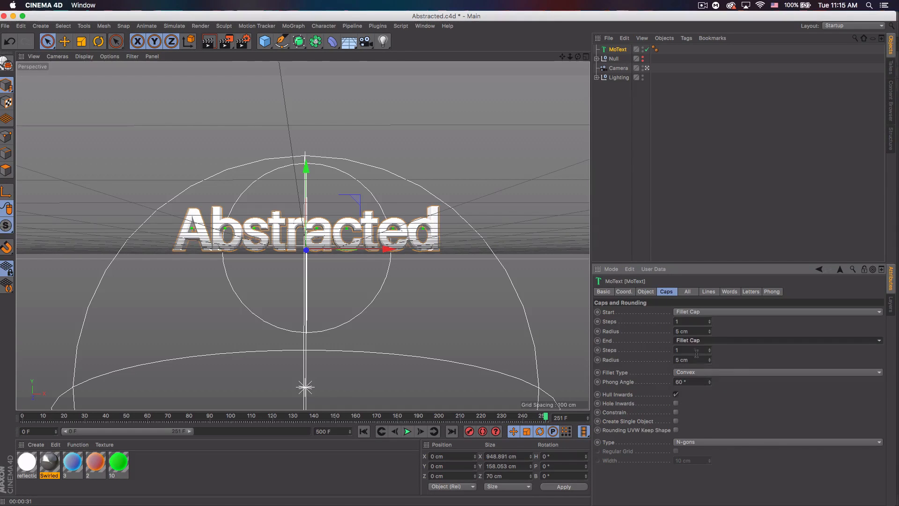
drag(690, 360, 646, 349)
text(1)
drag(695, 331, 647, 351)
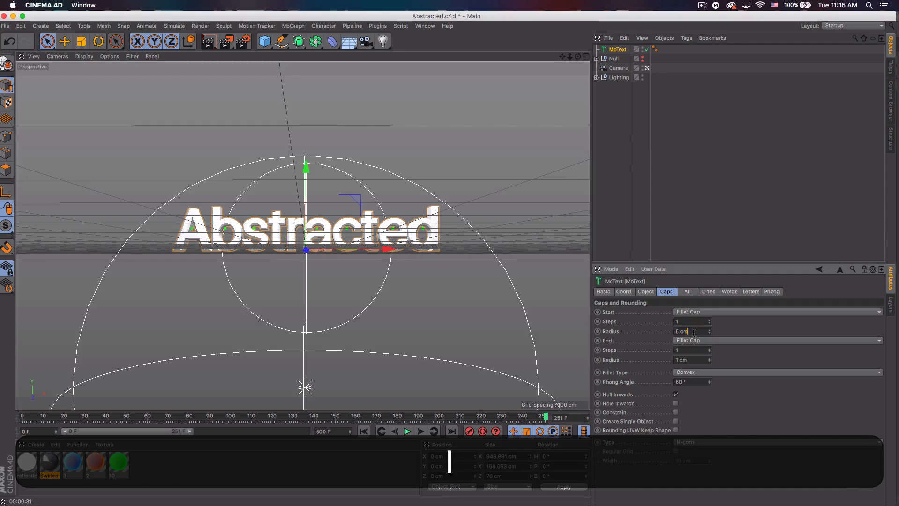
text(1)
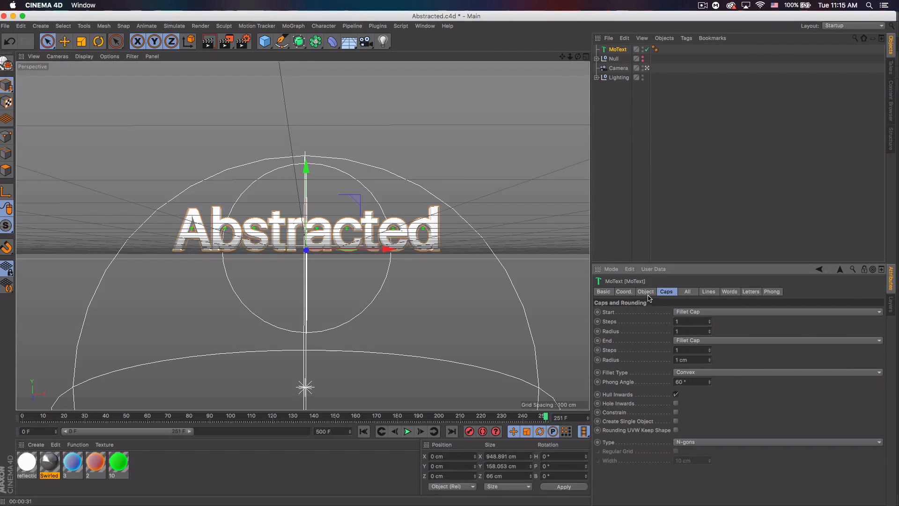
Step: Change the MoText's font to BEYNO
click(646, 291)
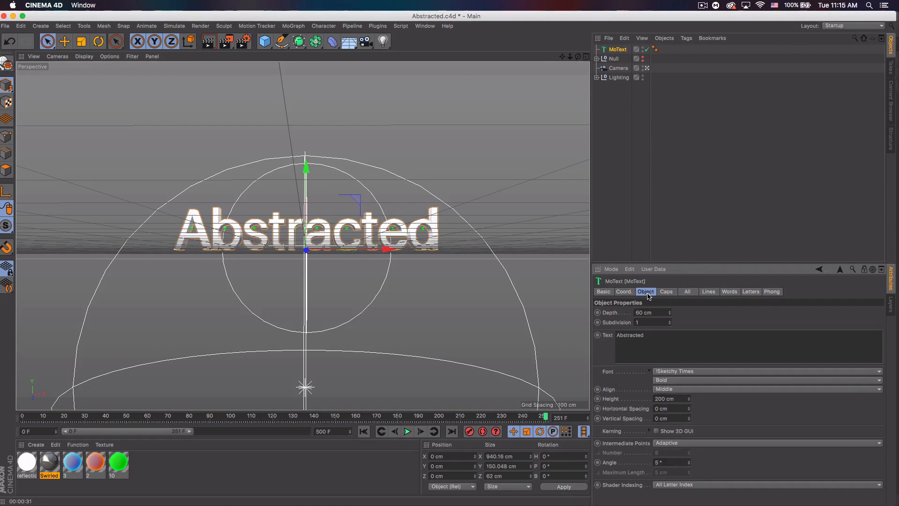
click(673, 371)
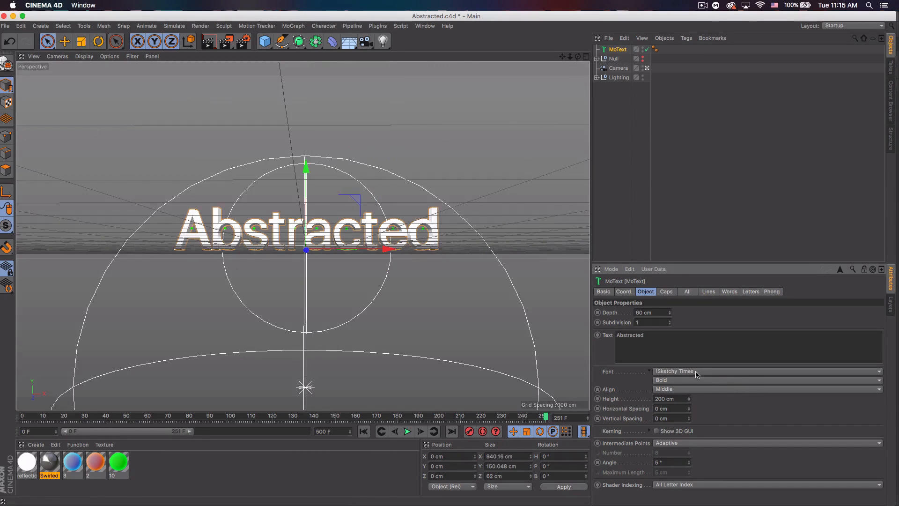
scroll(703, 344, down, 20)
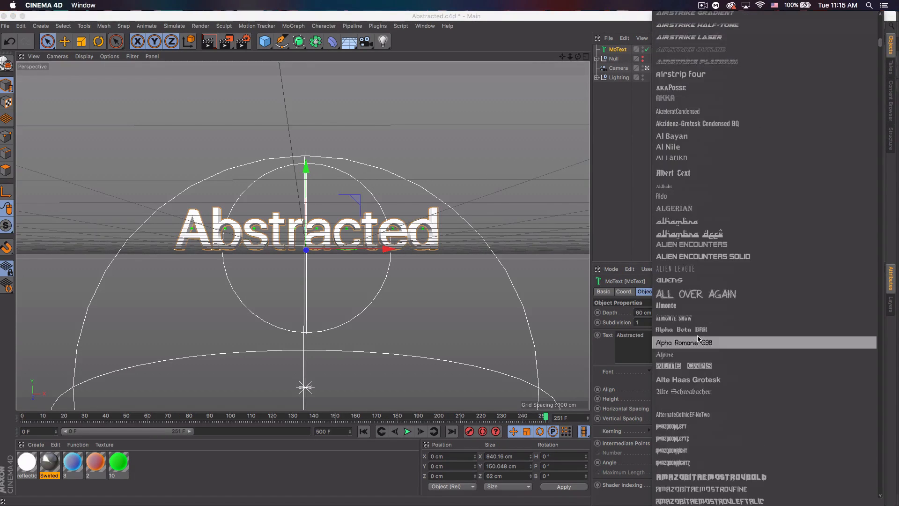
scroll(700, 339, down, 20)
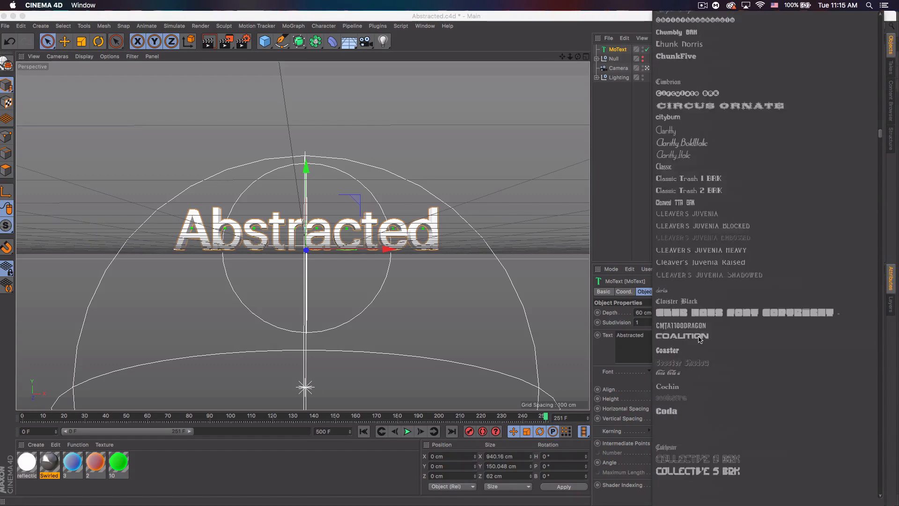
scroll(699, 340, down, 5)
scroll(700, 339, up, 20)
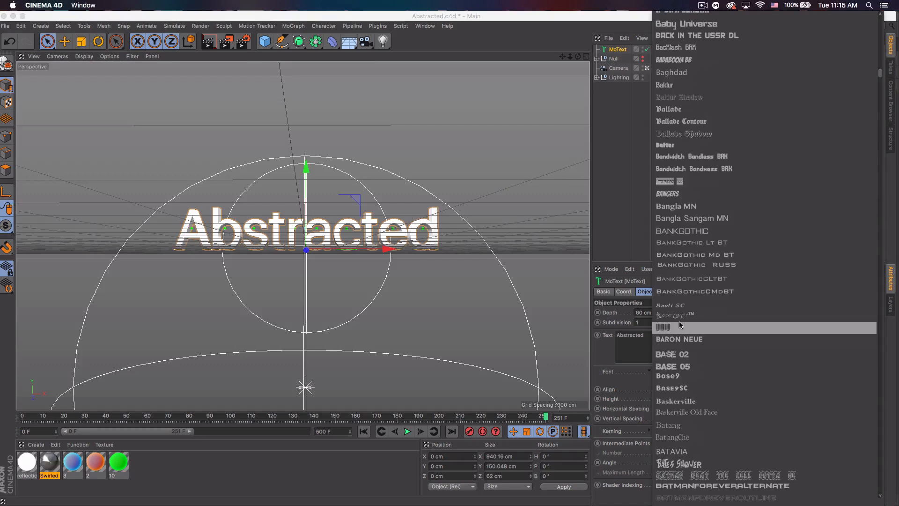
scroll(684, 333, down, 10)
scroll(676, 330, down, 15)
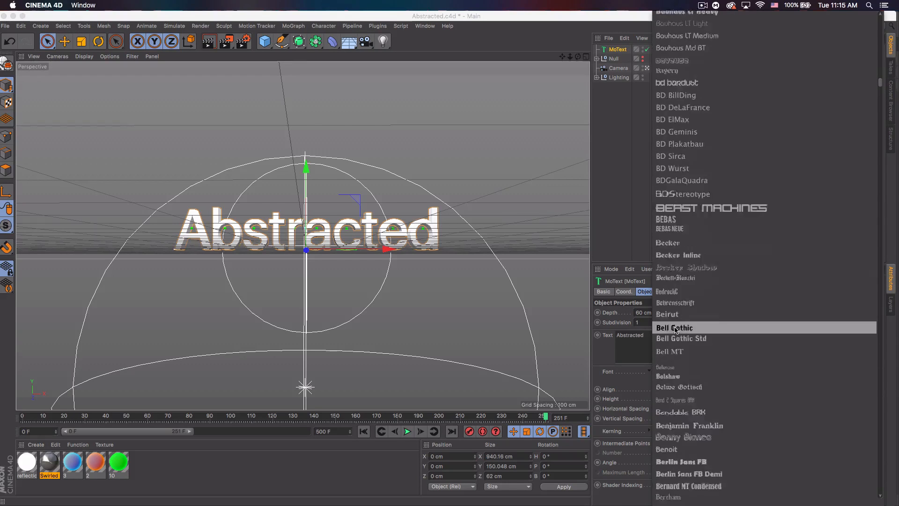
scroll(676, 330, down, 20)
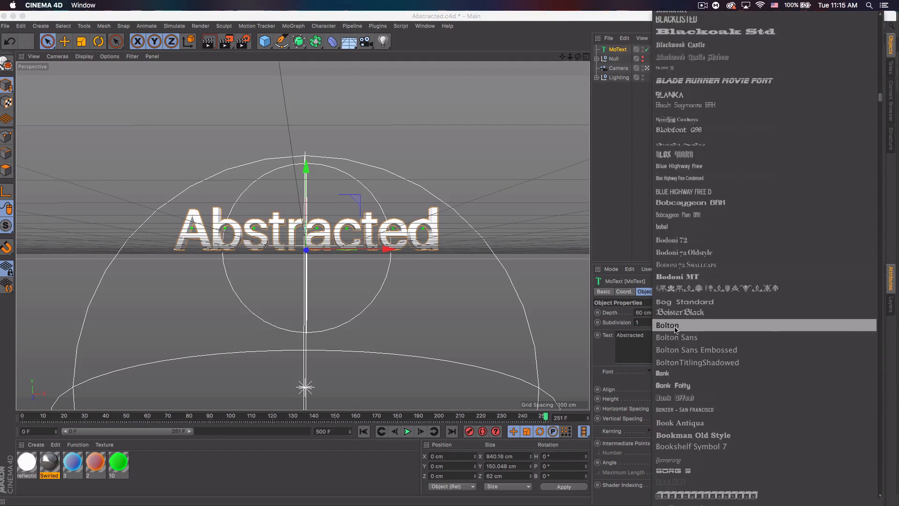
scroll(676, 330, up, 20)
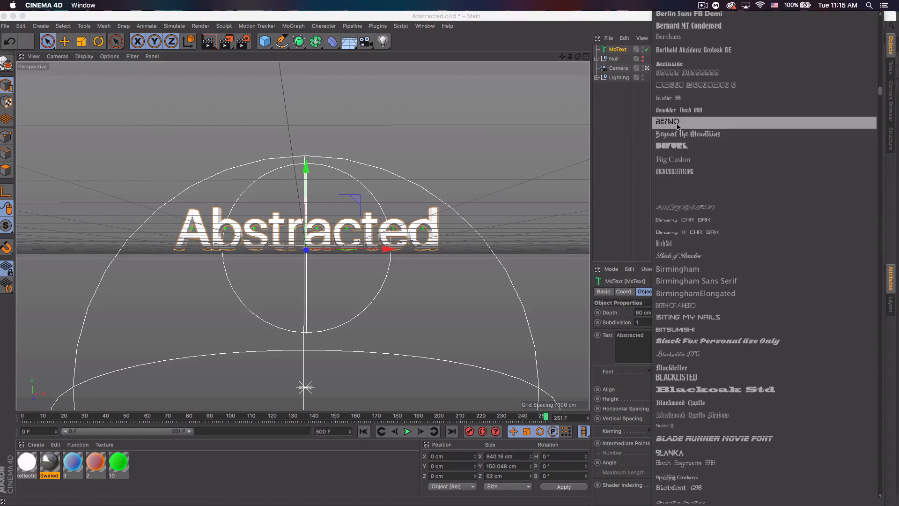
click(668, 123)
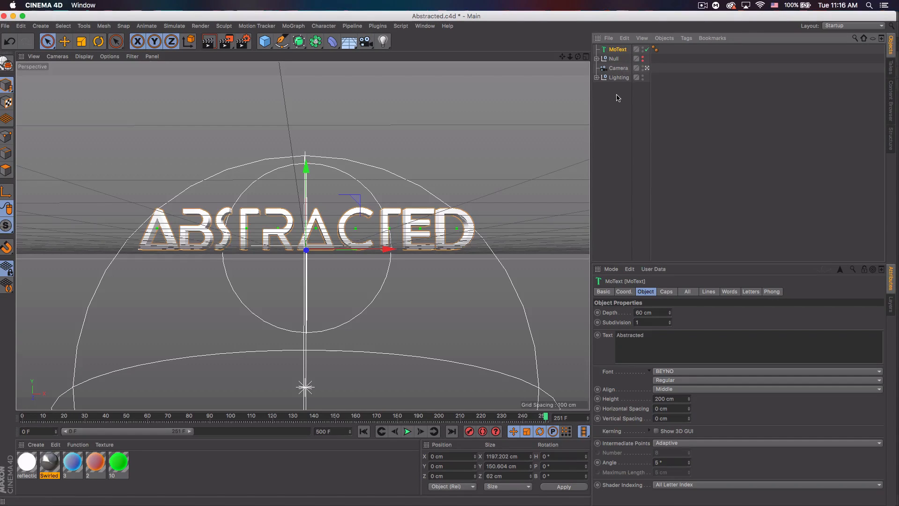
Step: Add a Random effector to the MoText with position offsets of 8 cm in X and 7 cm in Y and Z
click(293, 26)
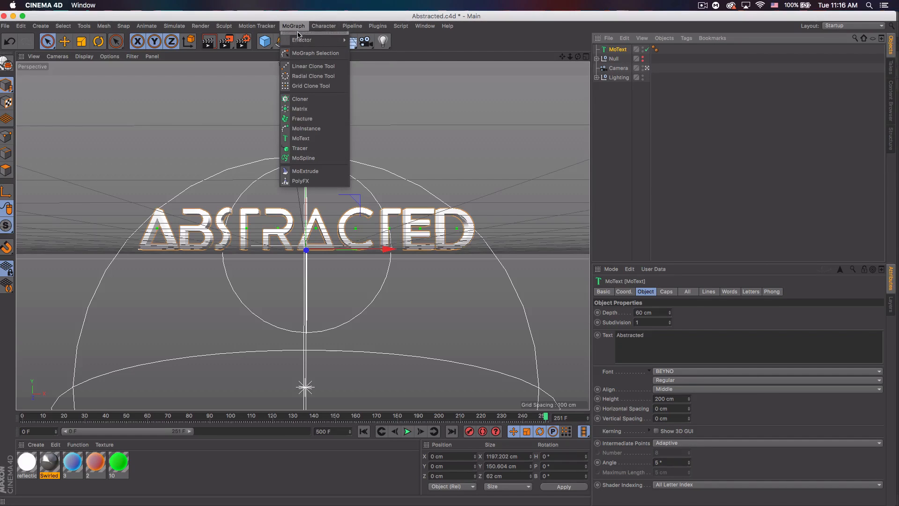
mouse_move(303, 45)
click(369, 114)
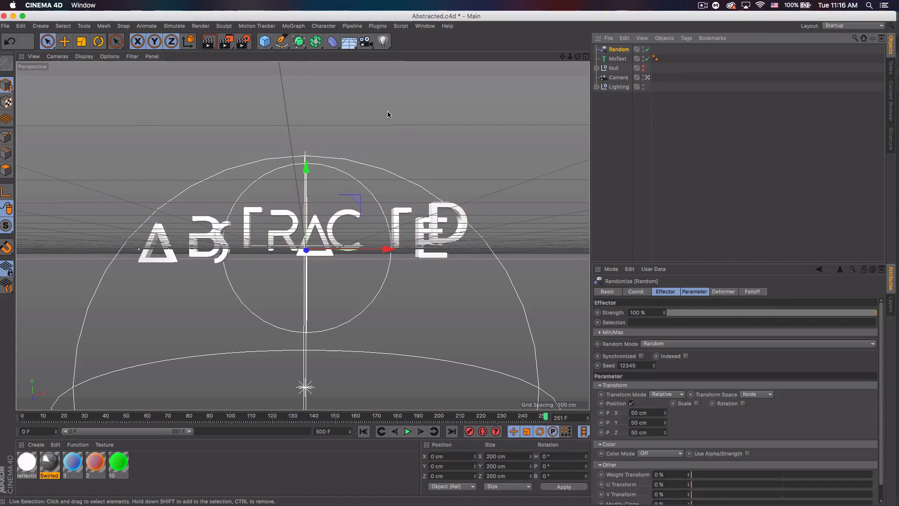
click(689, 293)
drag(667, 342, 667, 370)
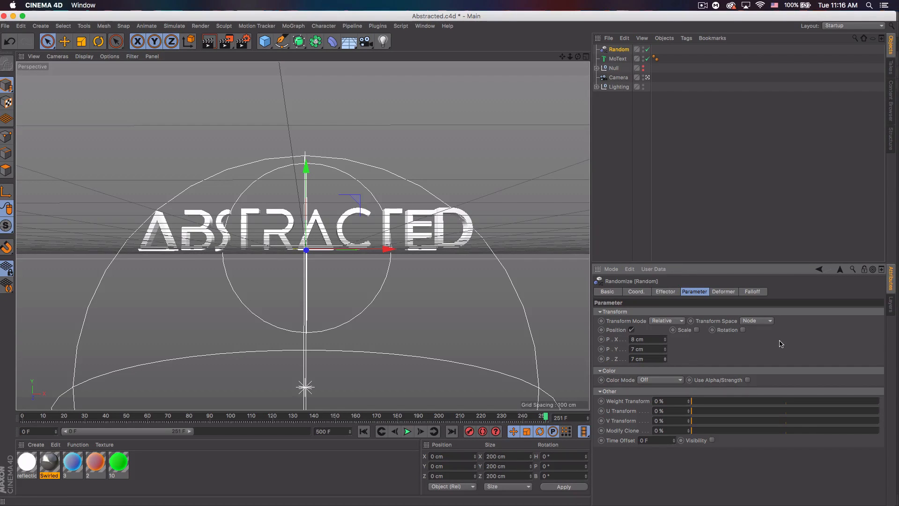
Step: Enable rotation on the Random effector with H -13°, P -15° and B -7°
click(744, 330)
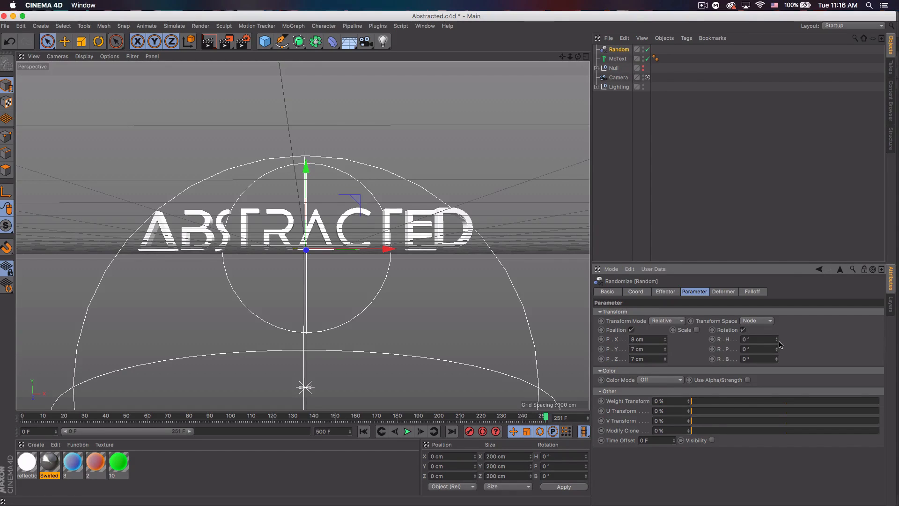
drag(776, 341, 776, 359)
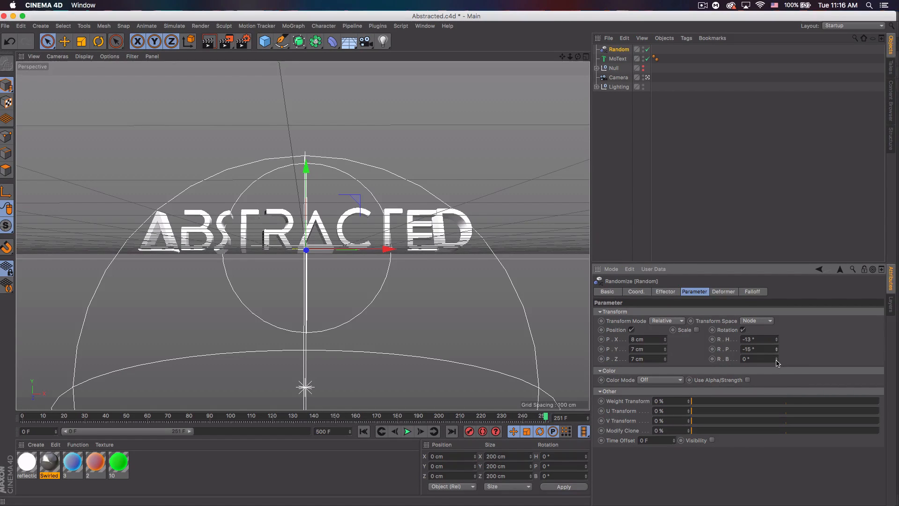
drag(776, 360, 776, 364)
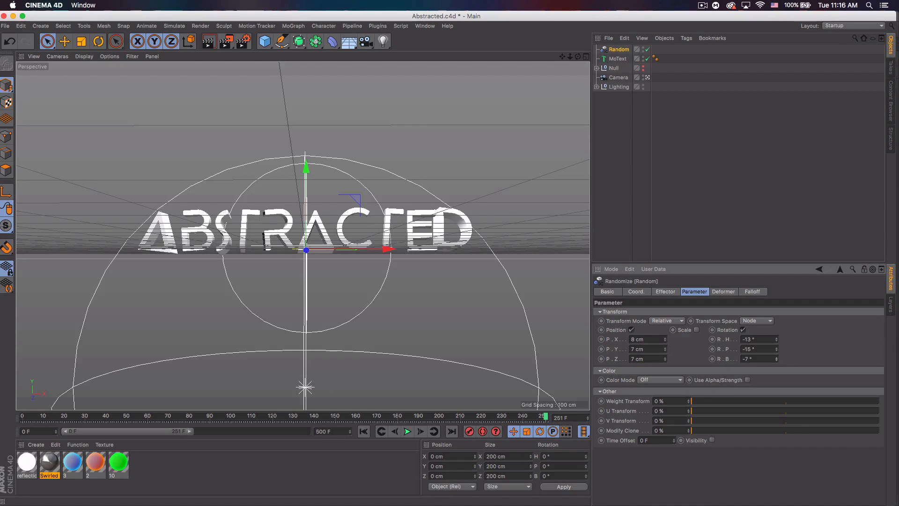
Step: Duplicate the Random effector and the MoText object together
shift+click(620, 58)
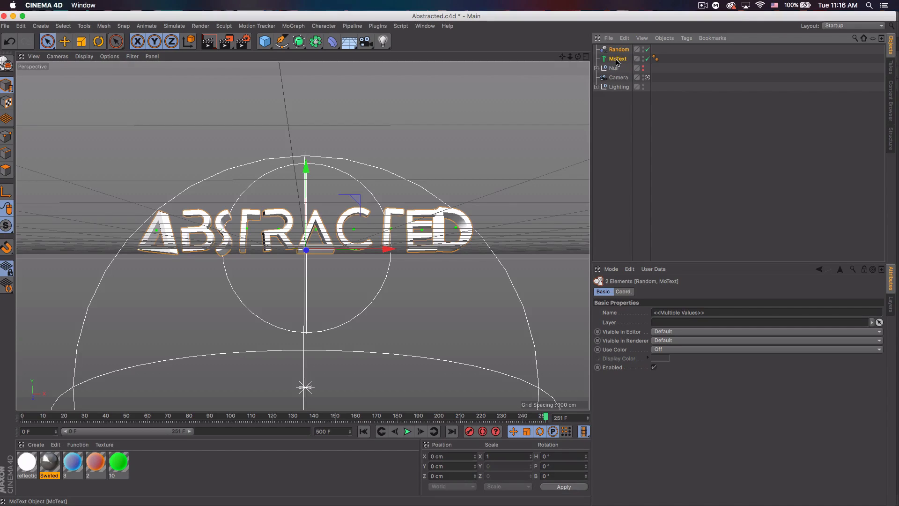
key(super+c)
key(super+v)
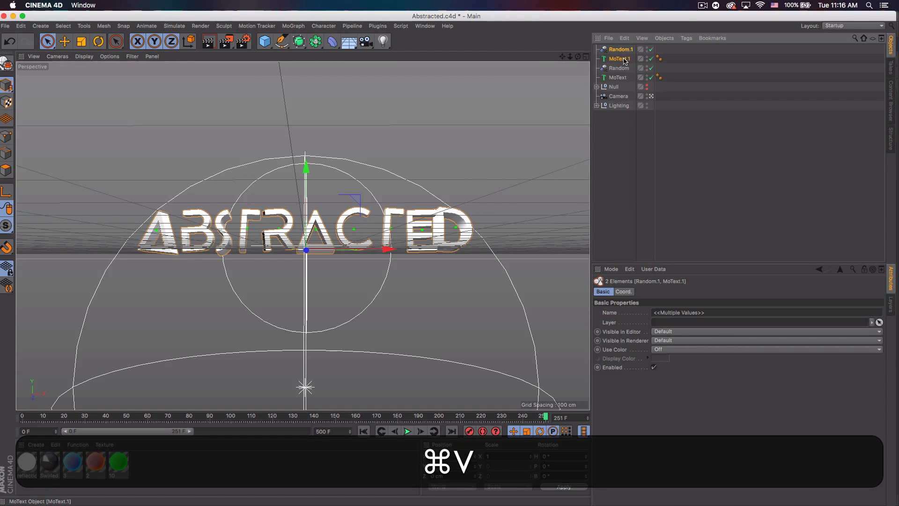
Step: Set the duplicate Random effector's B rotation to 12° and adjust its P rotation slightly
click(623, 51)
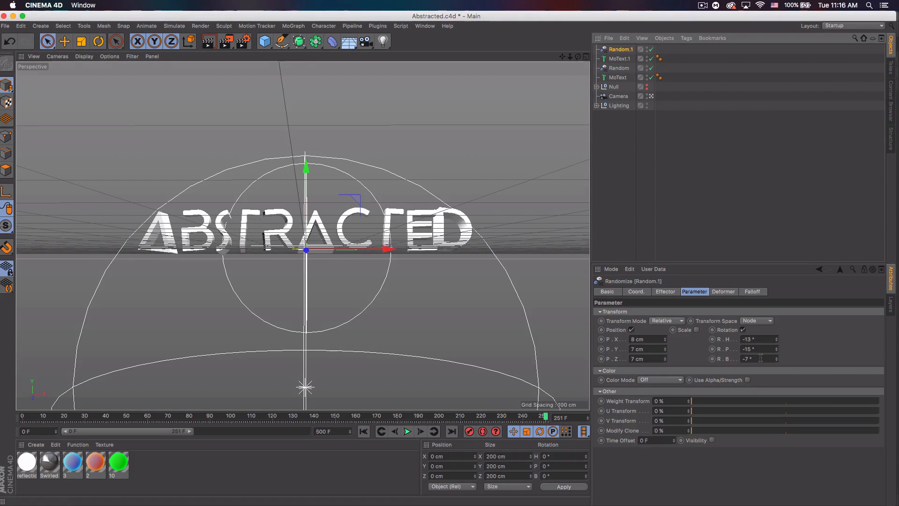
double_click(745, 358)
text(12)
key(Return)
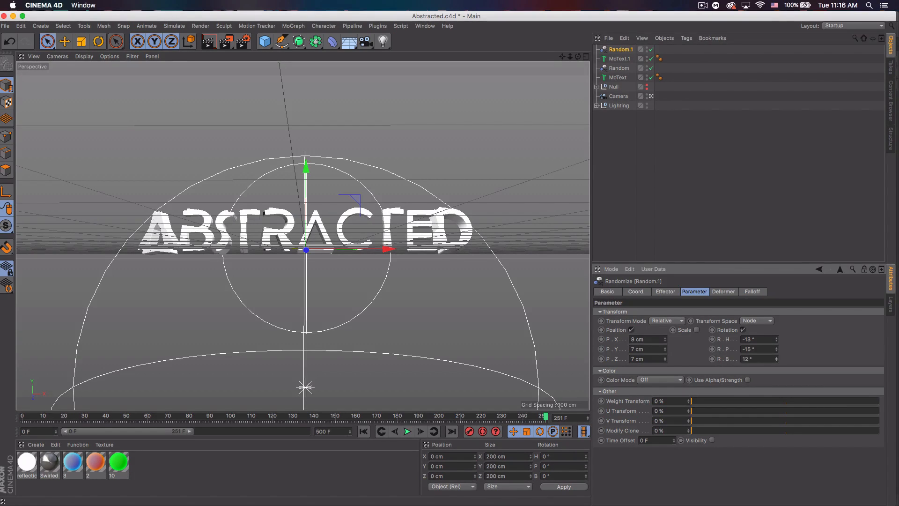
click(777, 352)
click(777, 351)
Step: Move the duplicate MoText back along the Z axis to about 43 cm, behind the original lettering
click(620, 59)
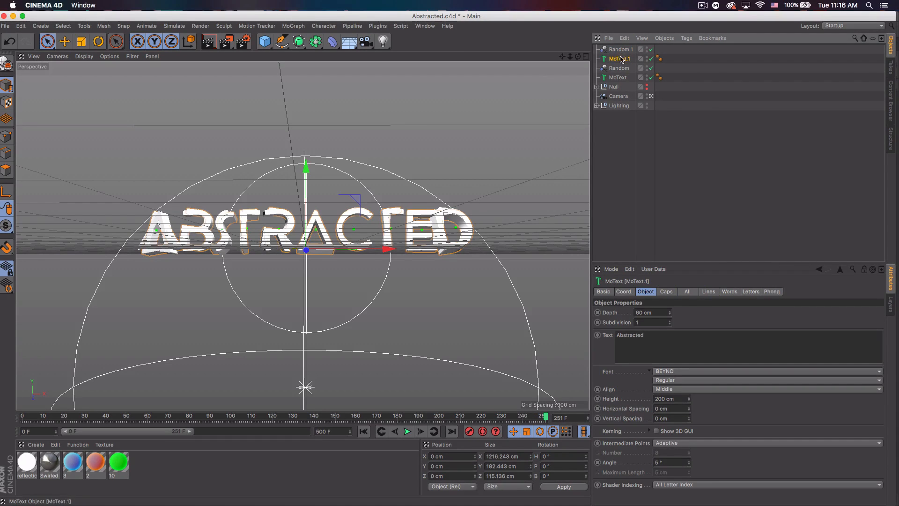
click(586, 58)
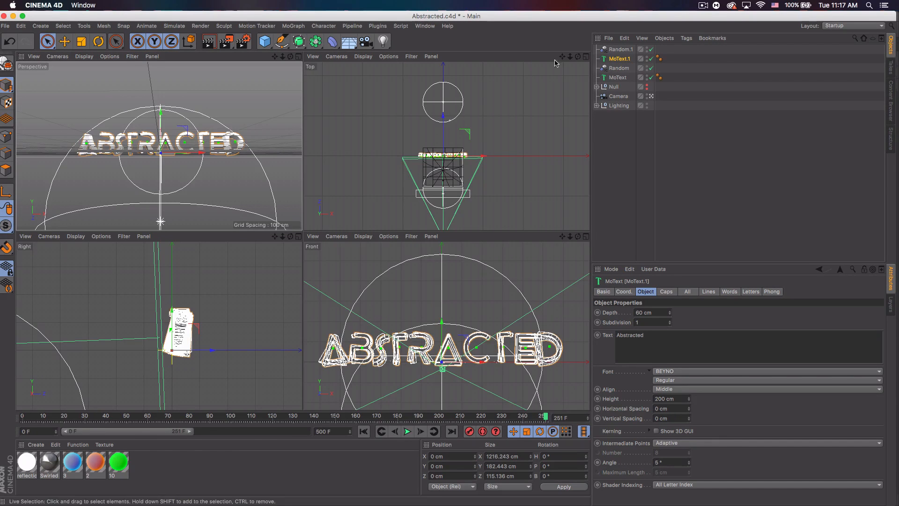
scroll(447, 146, up, 5)
drag(436, 141, 437, 135)
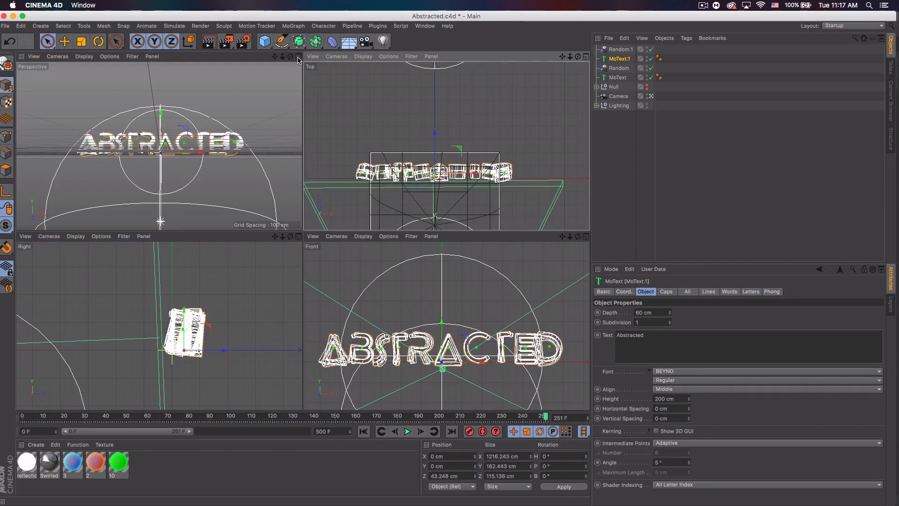
key(F1)
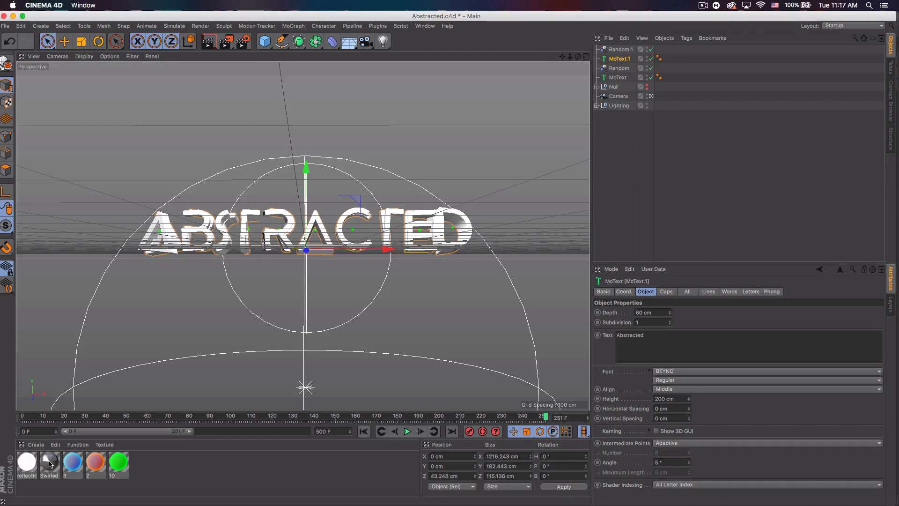
Step: Examine the abstract and Colors material folders in the Content Browser presets
click(891, 112)
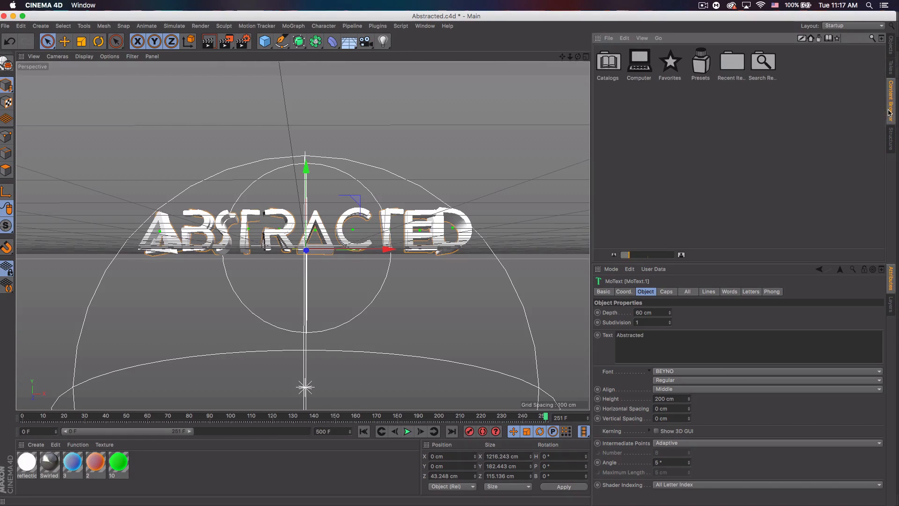
double_click(704, 71)
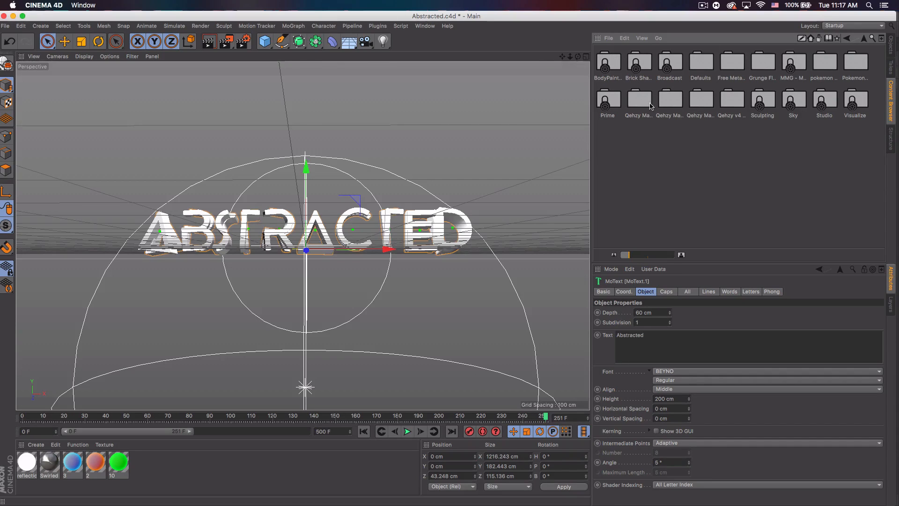
double_click(697, 101)
click(614, 64)
double_click(614, 64)
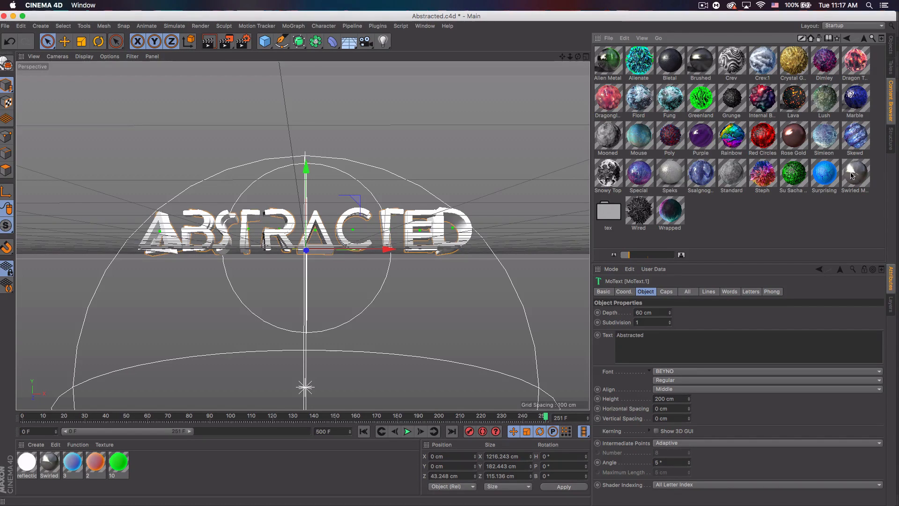
click(863, 38)
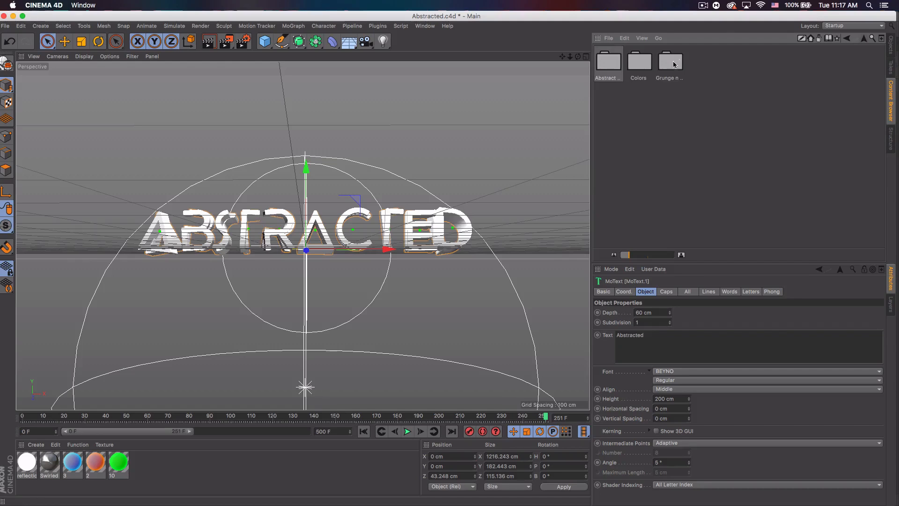
double_click(645, 67)
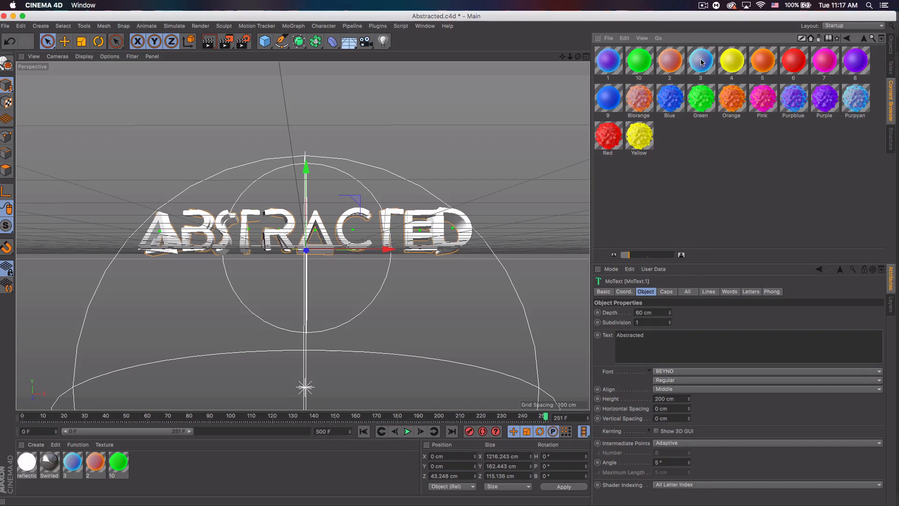
click(862, 41)
click(862, 40)
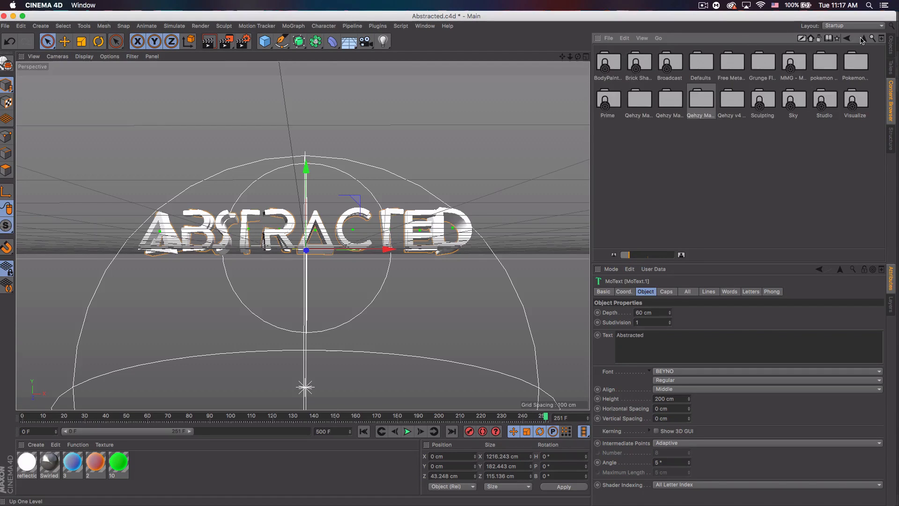
click(891, 47)
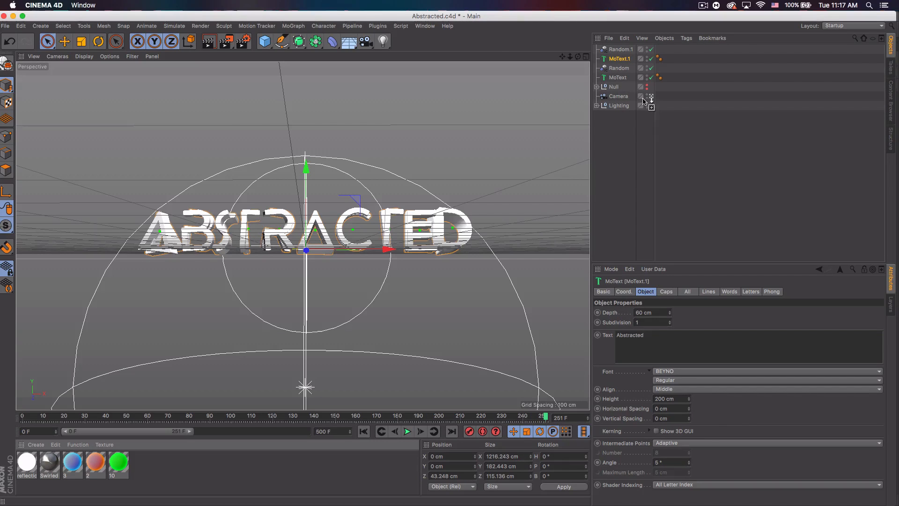
Step: Apply the Swirled Metal material to the original MoText and material 3 to the duplicate MoText
drag(617, 81, 618, 78)
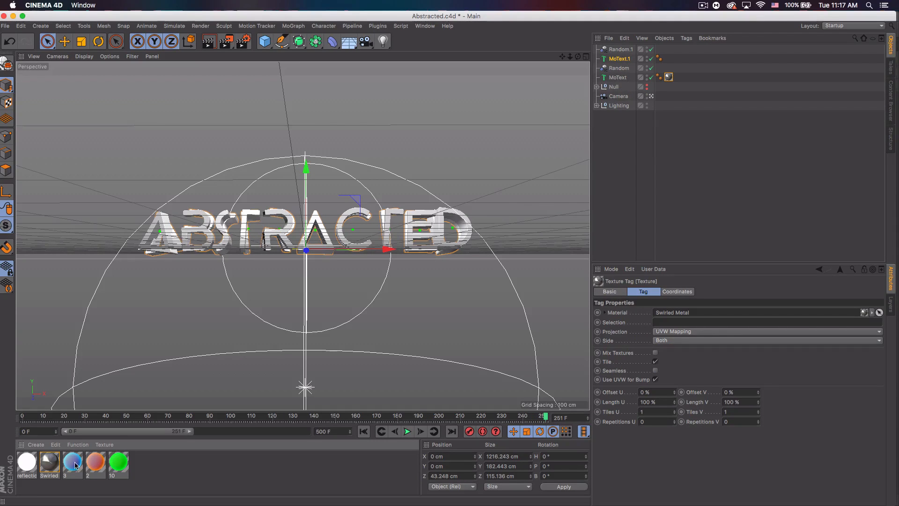
drag(476, 190, 619, 58)
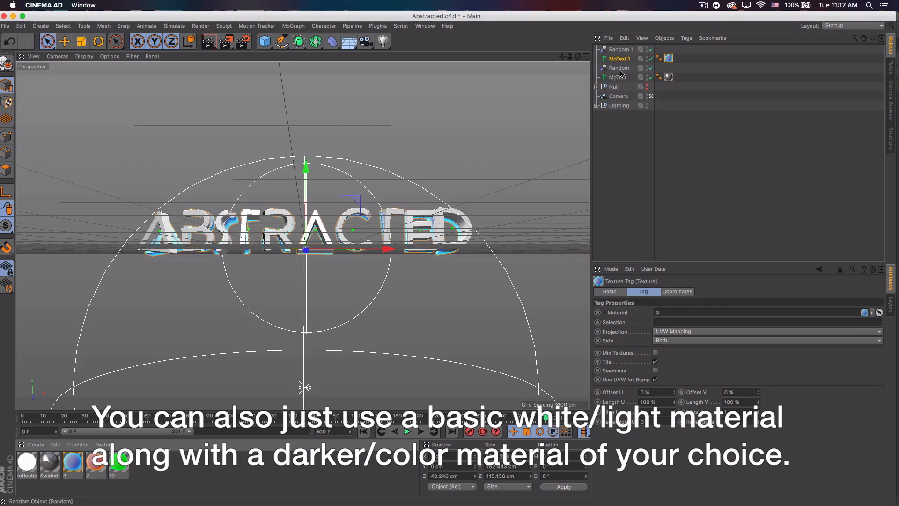
click(602, 165)
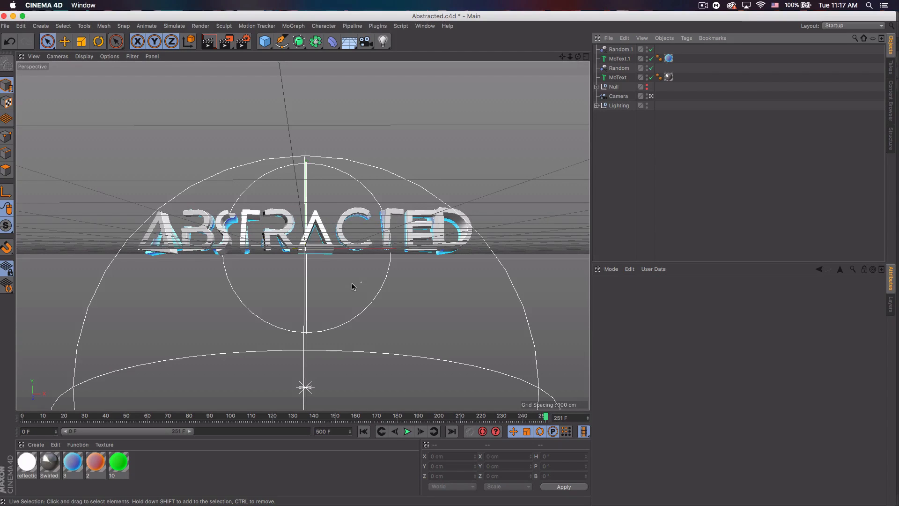
Step: Make both MoText objects editable and delete the two Random effectors
click(620, 60)
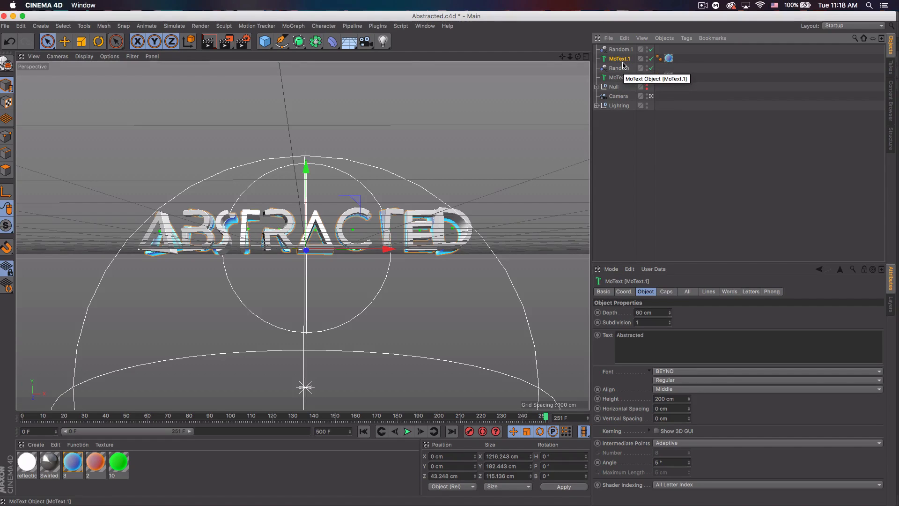
key(c)
click(620, 77)
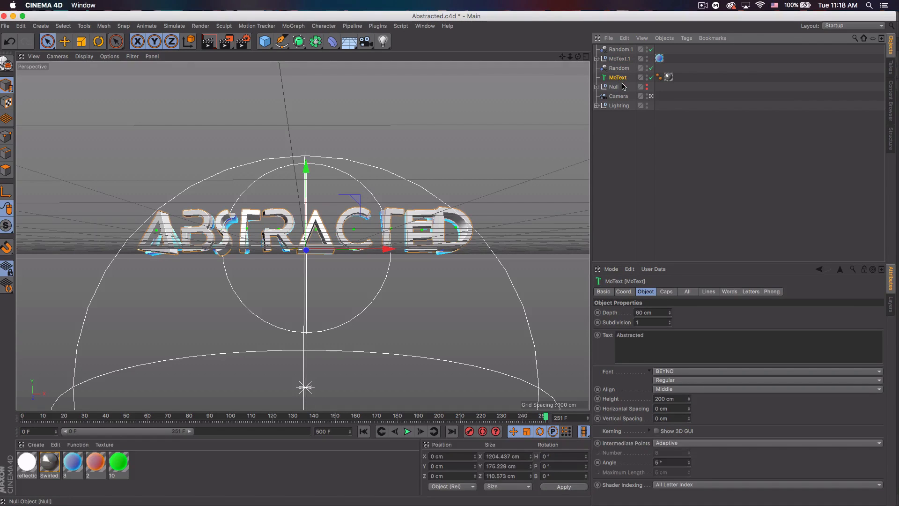
key(c)
click(621, 69)
key(BackSpace)
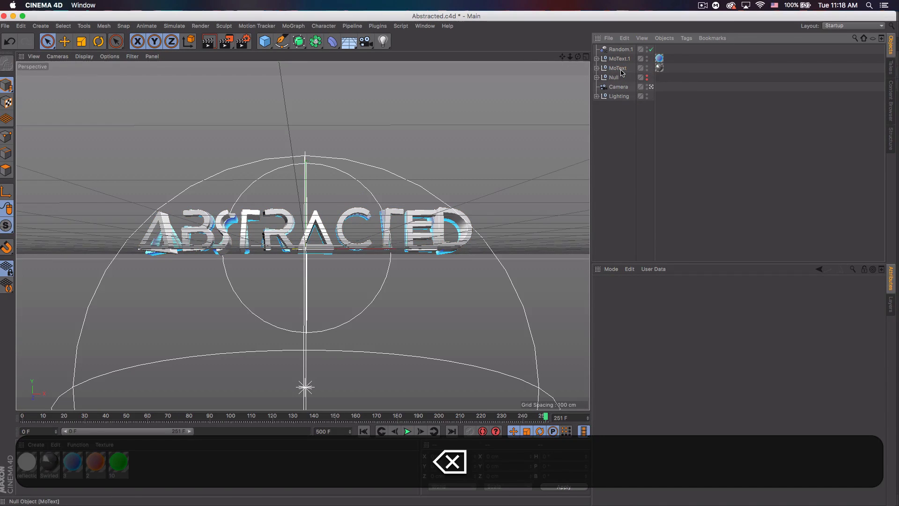
click(621, 49)
key(BackSpace)
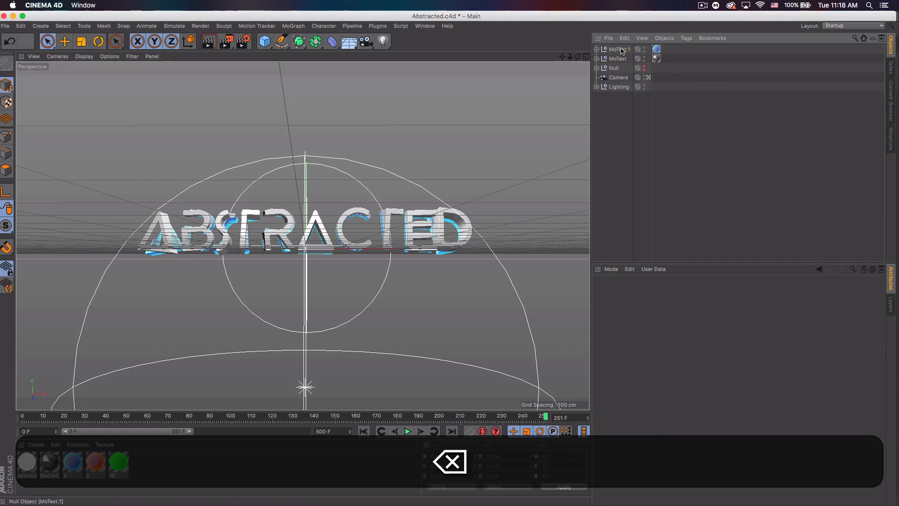
Step: Expand both converted MoText hierarchies and move each texture tag onto its nested Abstracted null
click(597, 49)
click(597, 68)
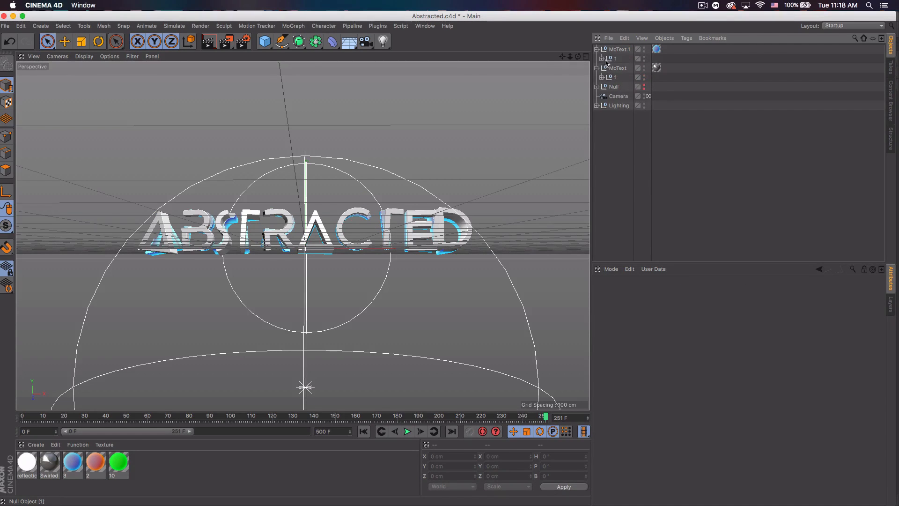
click(602, 58)
click(602, 86)
drag(673, 48, 673, 97)
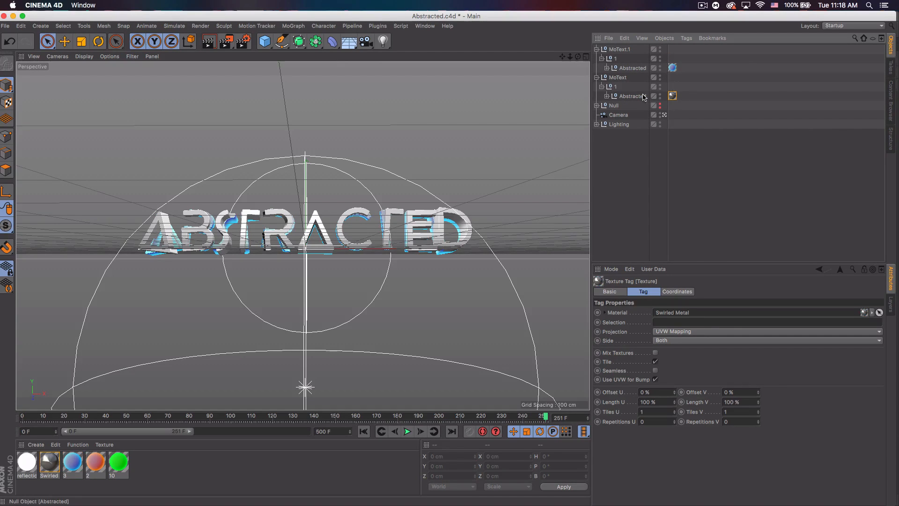
Step: Move both Abstracted nulls to the top level of the hierarchy and delete the leftover MoText parents
super+click(633, 68)
drag(632, 69, 630, 46)
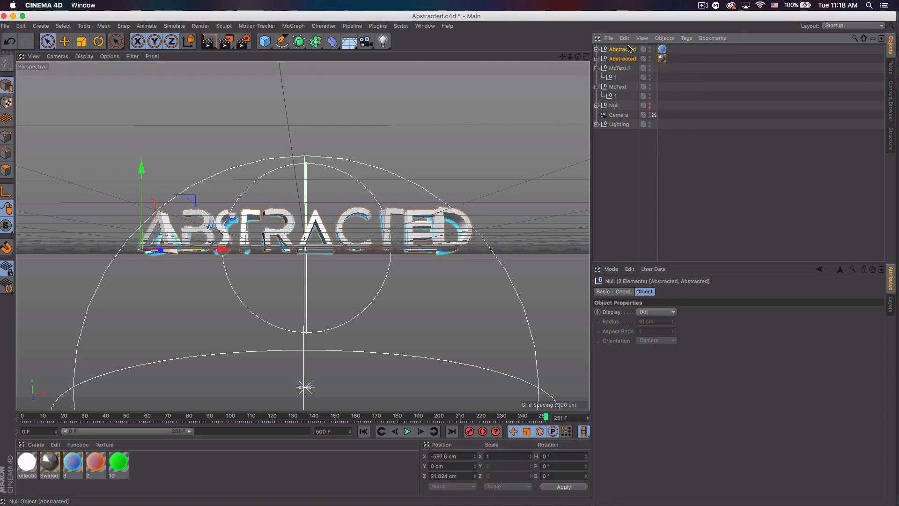
click(614, 69)
key(BackSpace)
key(BackSpace)
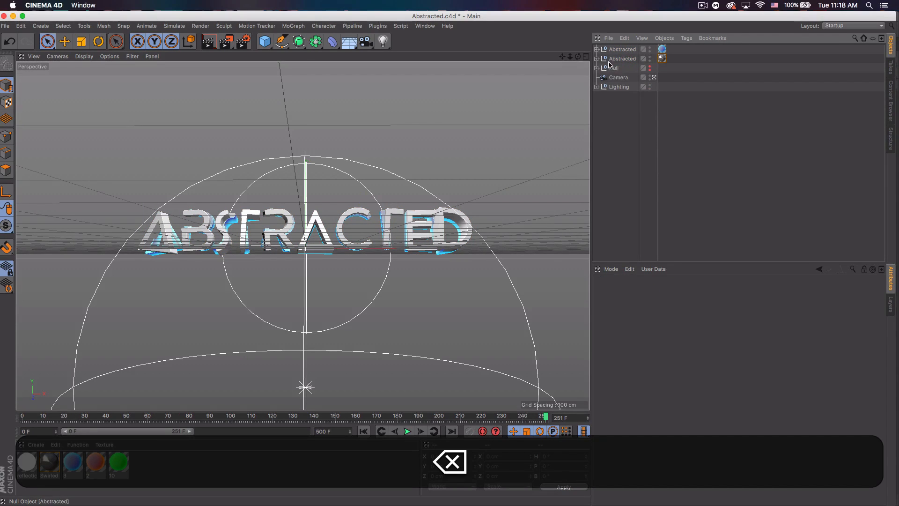
Step: Move the letters A, b, s, t and r out of both Abstracted nulls to the top level
click(597, 59)
click(597, 49)
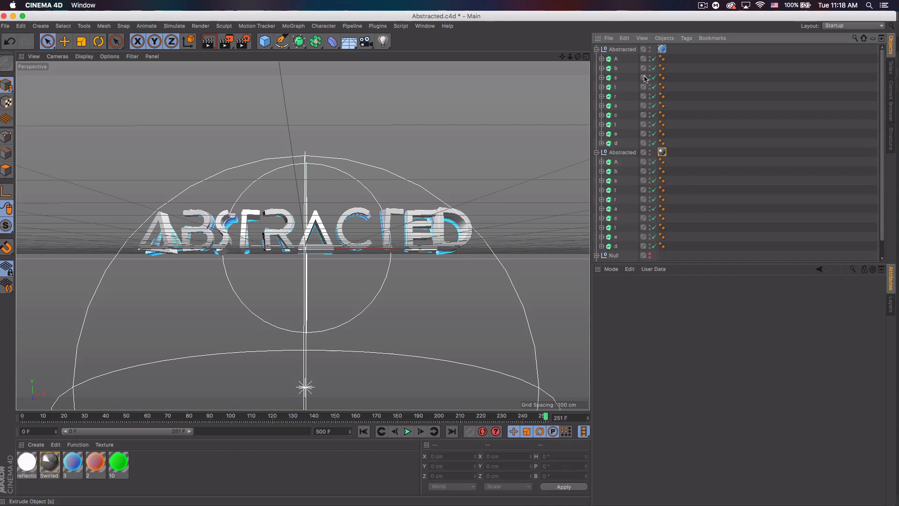
click(617, 60)
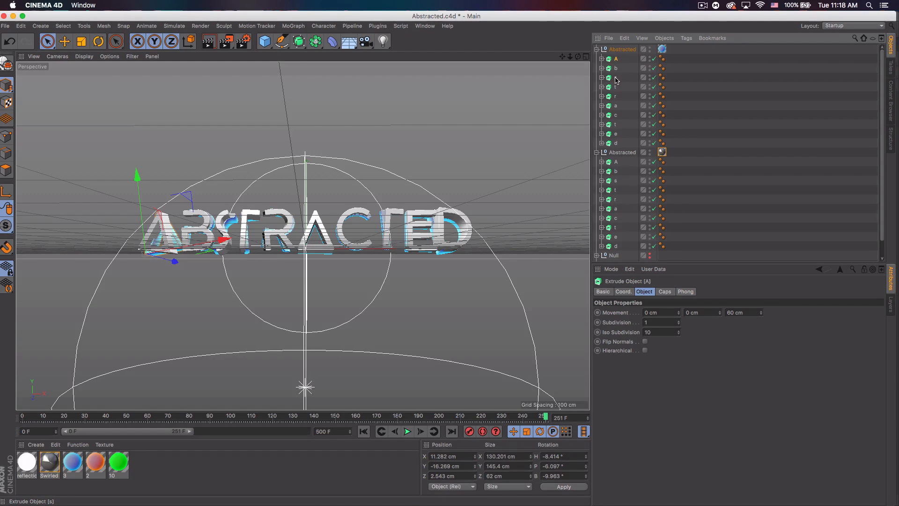
shift+click(616, 96)
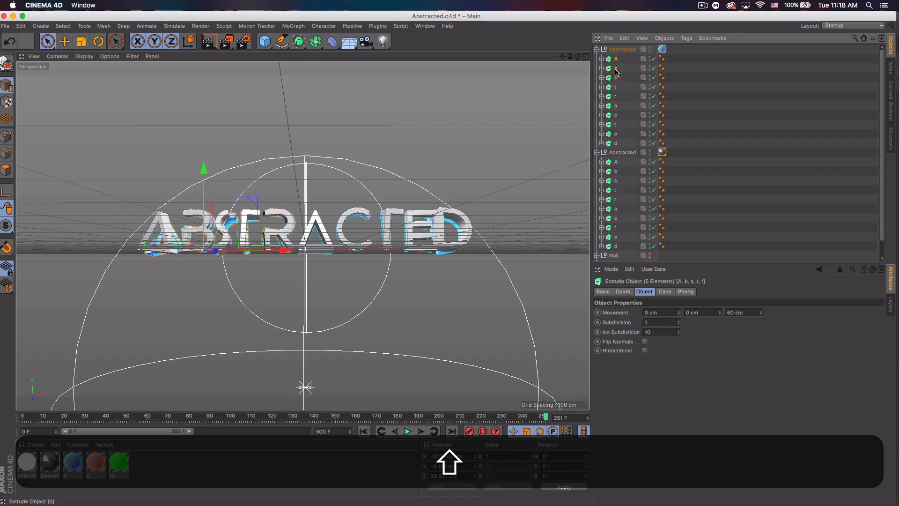
drag(618, 62, 624, 46)
click(617, 161)
shift+click(617, 200)
drag(617, 201, 618, 95)
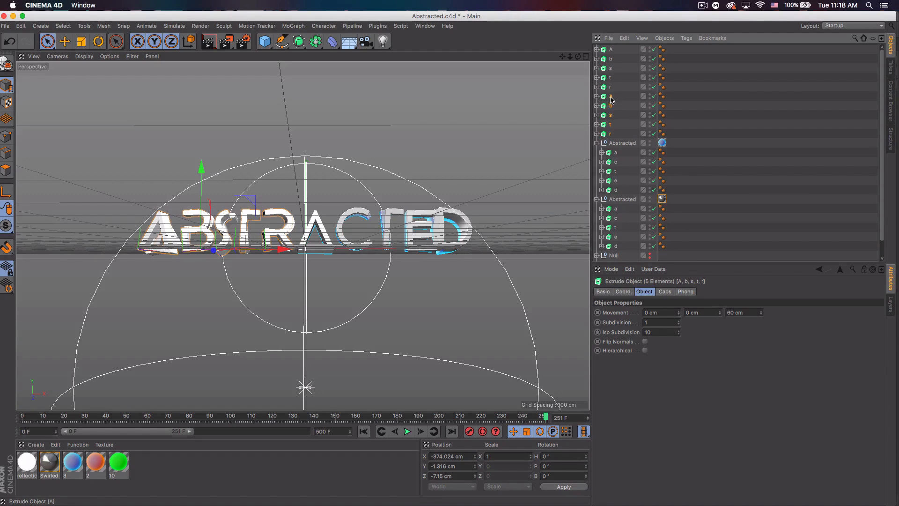
Step: Group each of the two sets of A, b, s, t and r letters into its own null
right_click(613, 98)
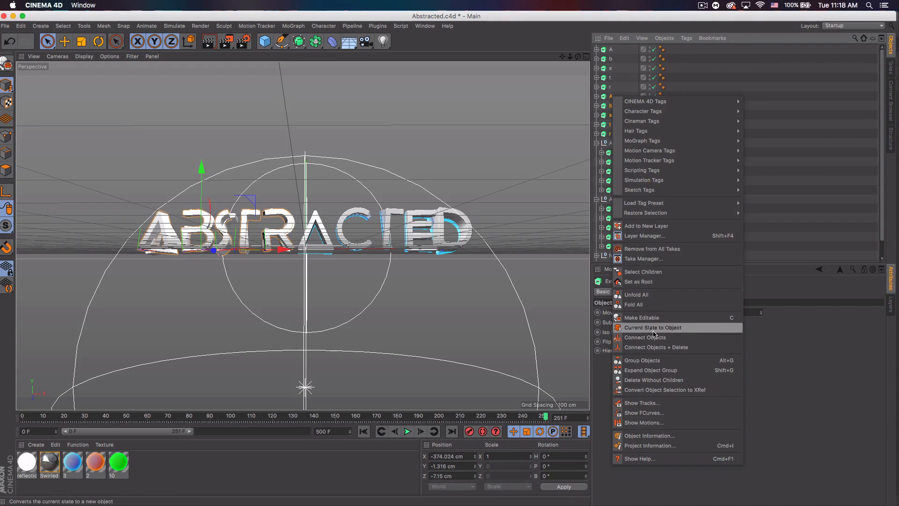
click(623, 359)
click(611, 88)
shift+click(611, 50)
right_click(611, 49)
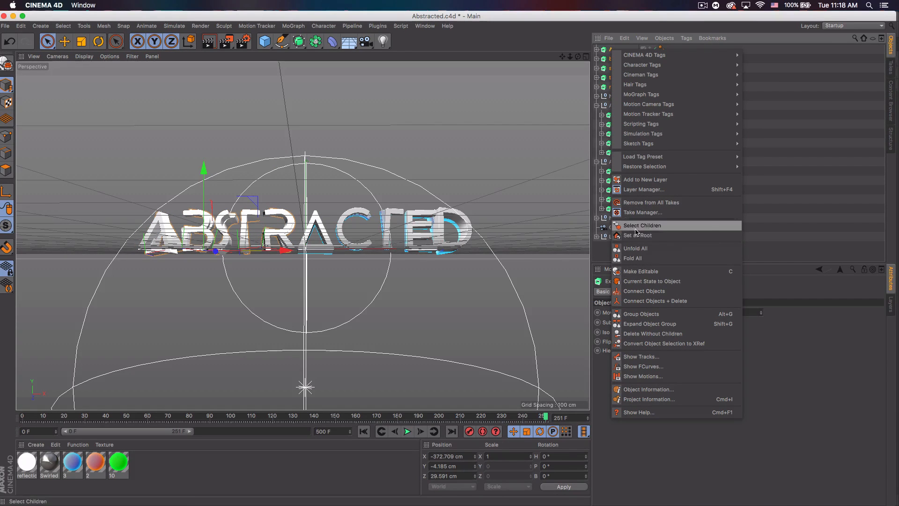
click(649, 313)
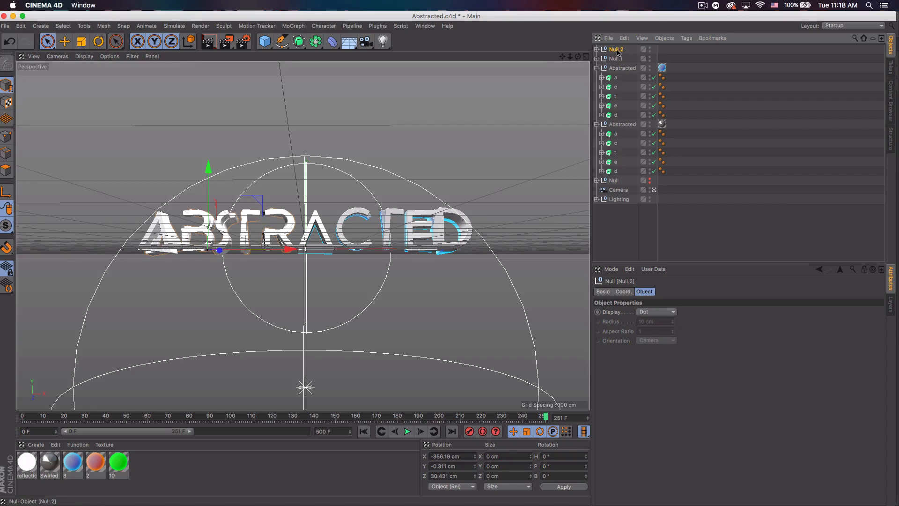
Step: Copy the material 3 tag onto Null.2 and the Swirled Metal tag onto Null.1
click(596, 77)
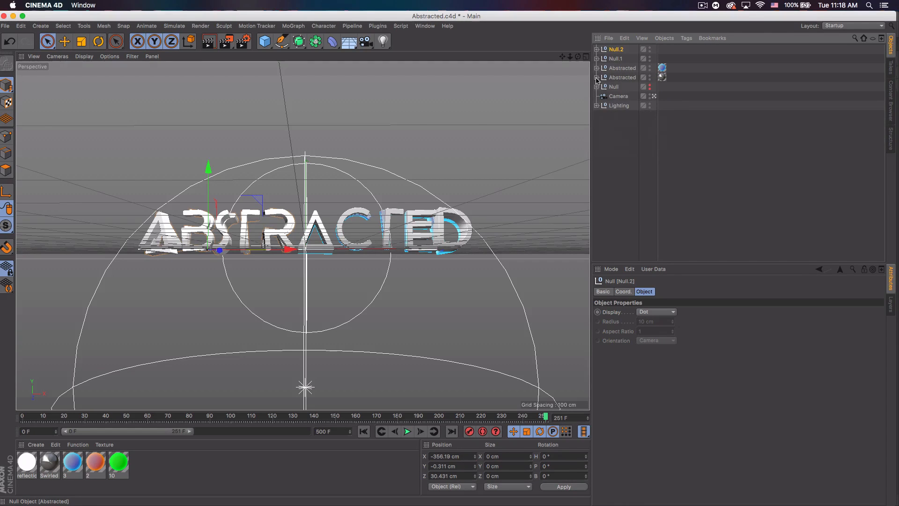
shift+click(617, 59)
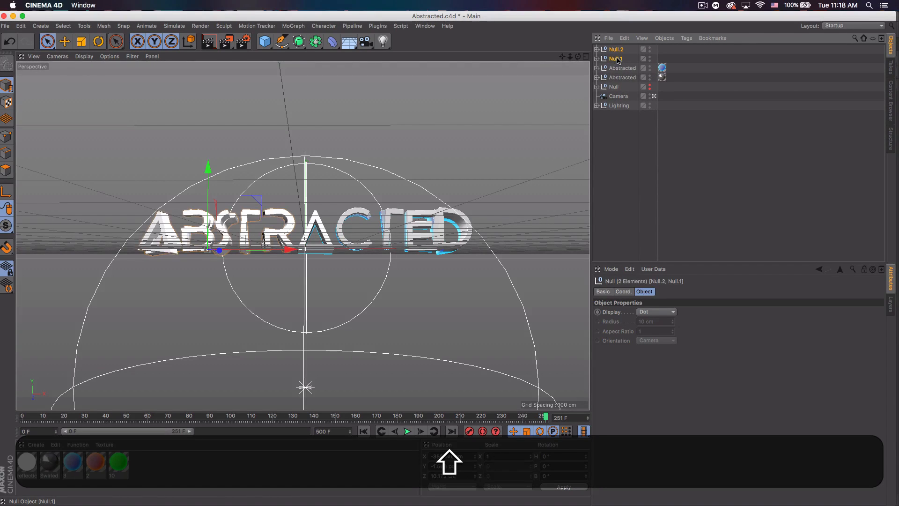
click(621, 70)
shift+click(622, 79)
click(642, 114)
click(617, 59)
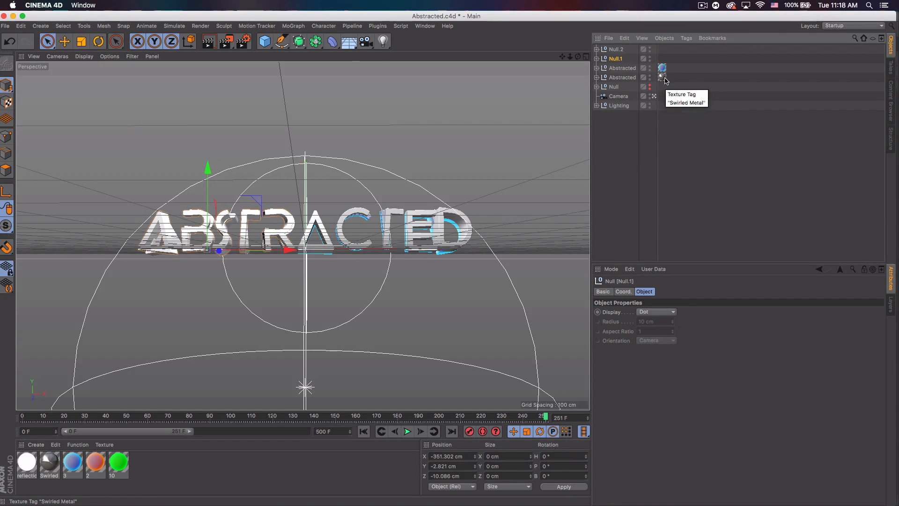
super+drag(664, 80, 665, 49)
click(686, 124)
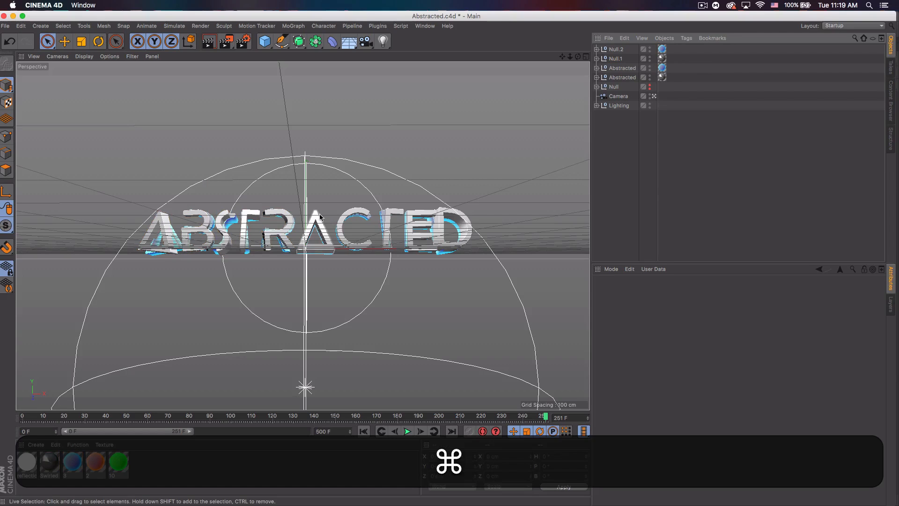
Step: Move Null.2 and Null.1 together about 165 cm along positive X and about 32 cm up
click(616, 59)
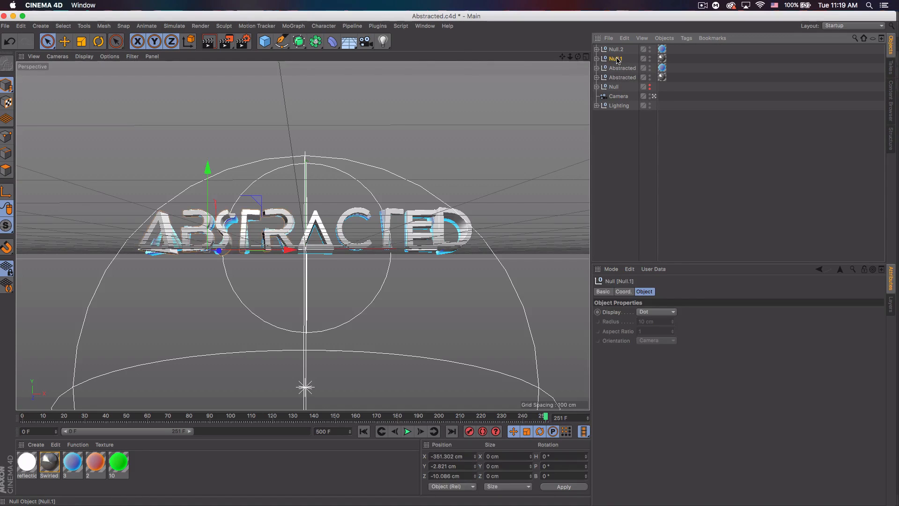
shift+click(615, 50)
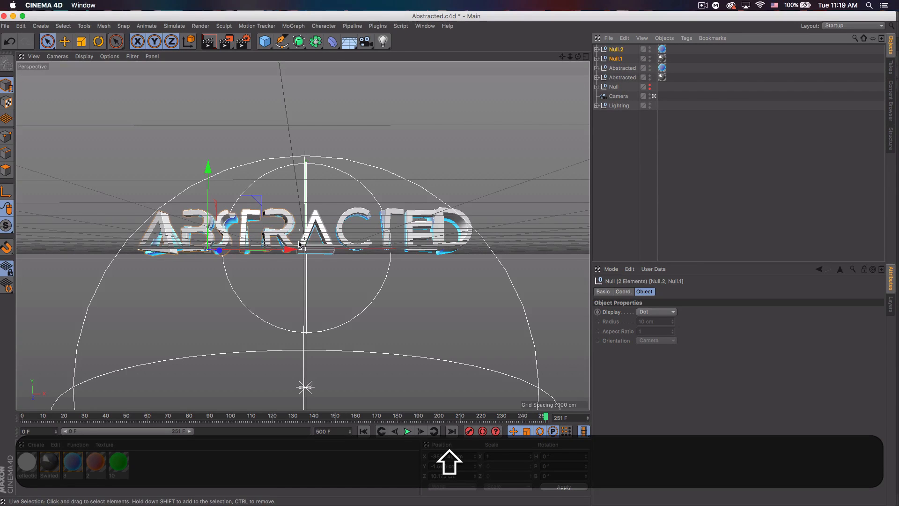
drag(289, 251, 336, 251)
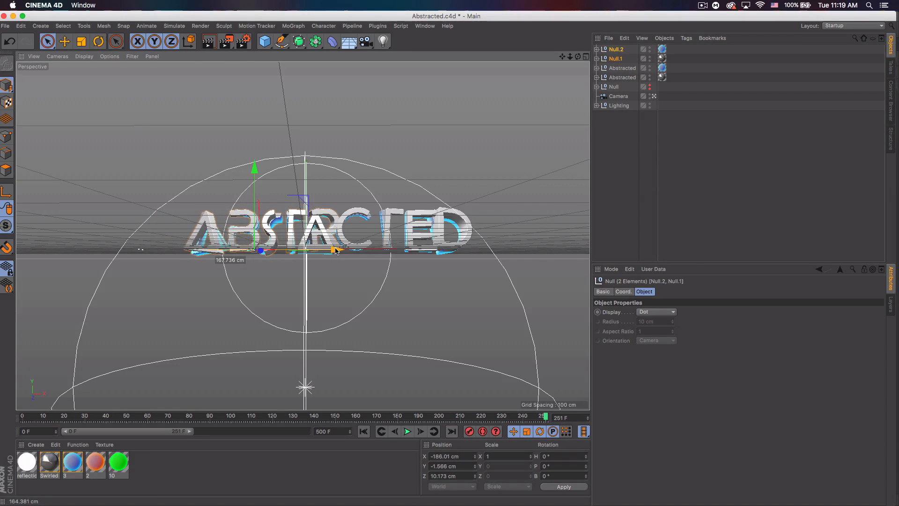
drag(253, 166, 254, 157)
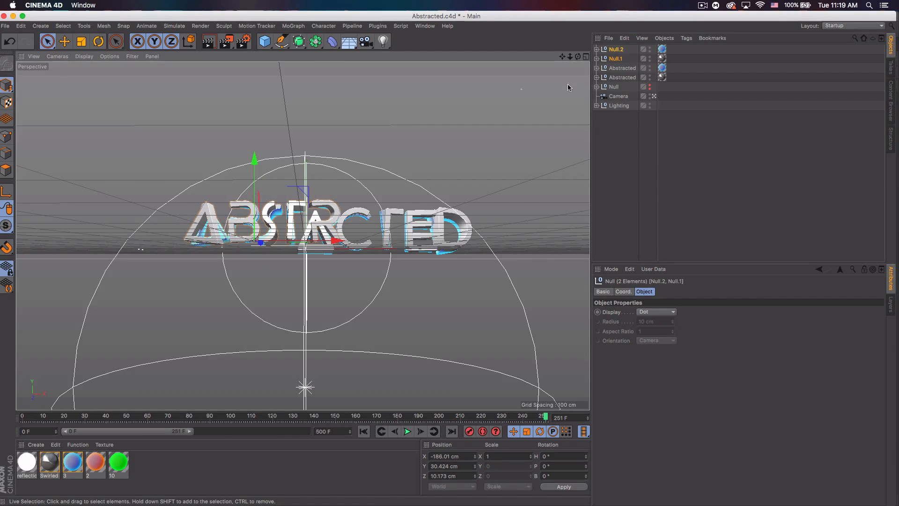
Step: Move both Abstracted nulls down about 127 cm and about 54 cm along negative X, placing ACTED below ABSTR
click(622, 68)
shift+click(623, 77)
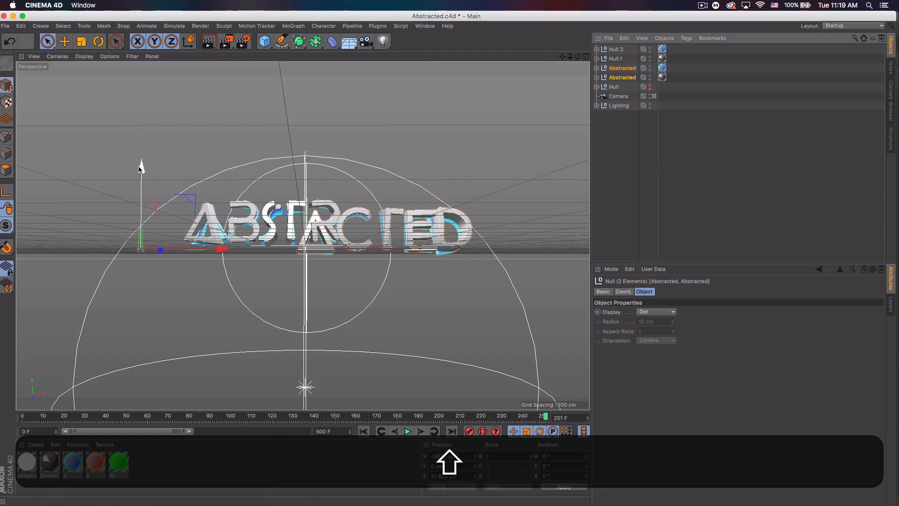
drag(141, 168, 141, 203)
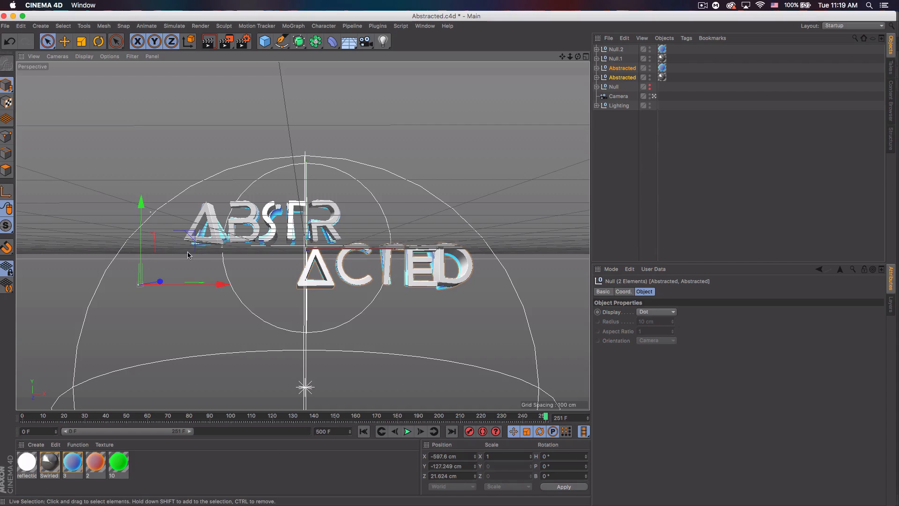
drag(220, 283, 208, 285)
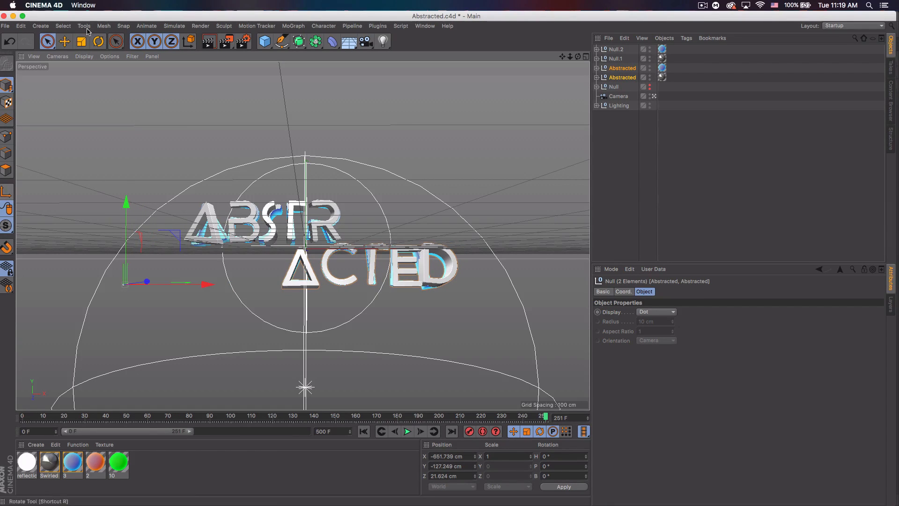
Step: Shift the axes of both Abstracted nulls to about X -81 cm, at the ACTED letters, and rotate their heading to about 10.4°
drag(87, 18, 90, 19)
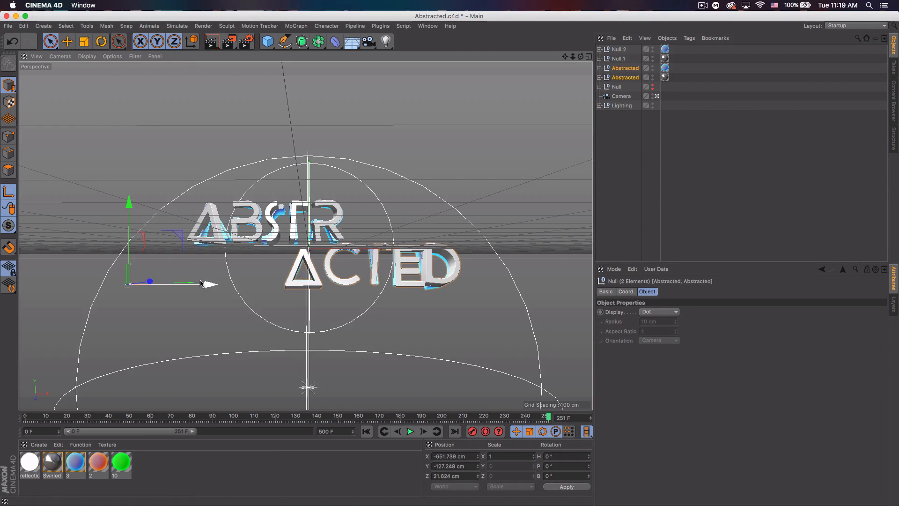
drag(202, 289, 348, 289)
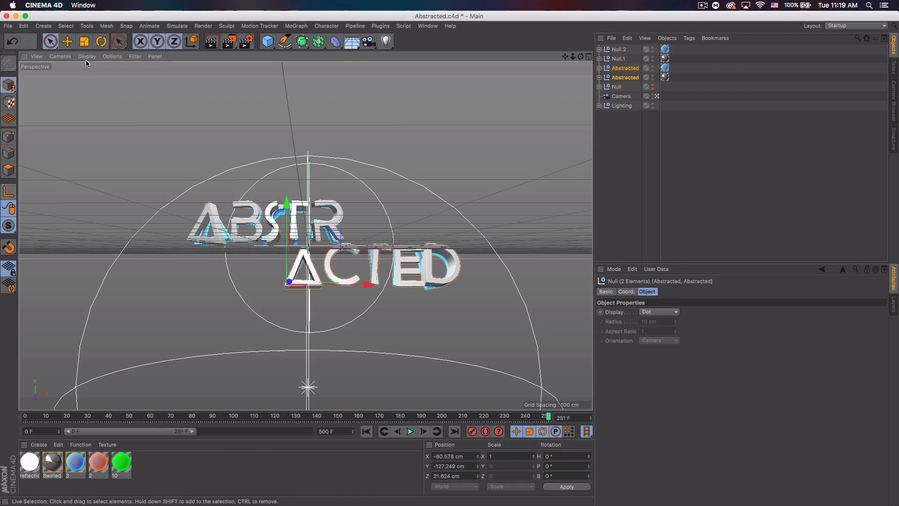
click(101, 41)
drag(314, 286, 290, 287)
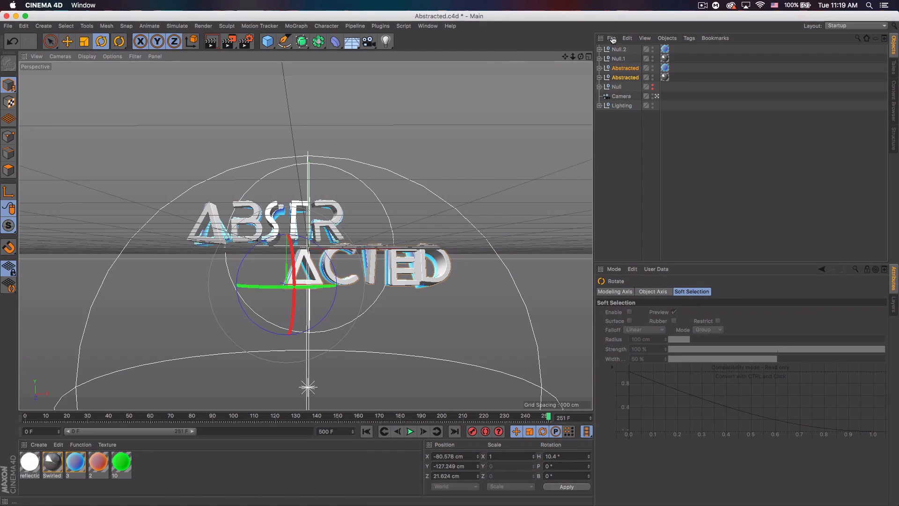
Step: Shift the axes of Null.2 and Null.1 to about X 122 cm, near the letter R, and rotate their heading to about 351.2°
click(619, 57)
shift+click(619, 50)
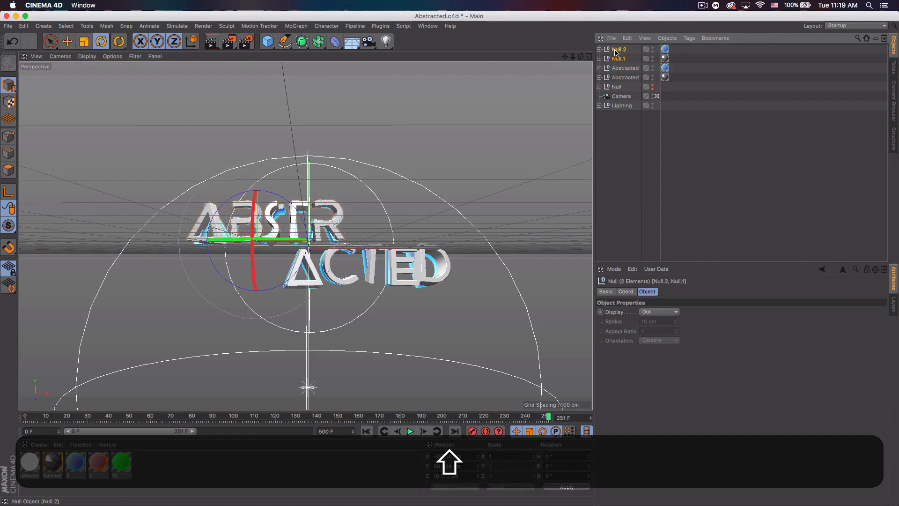
click(67, 41)
drag(339, 241, 423, 241)
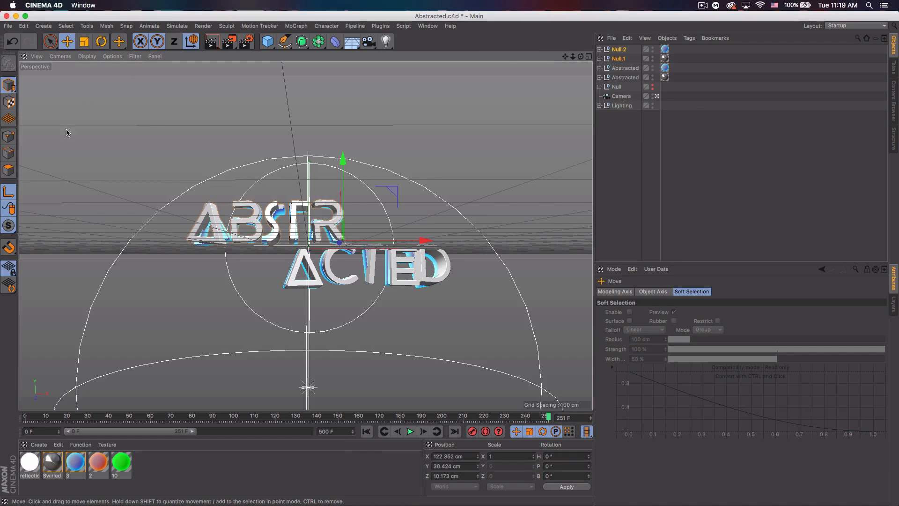
click(101, 41)
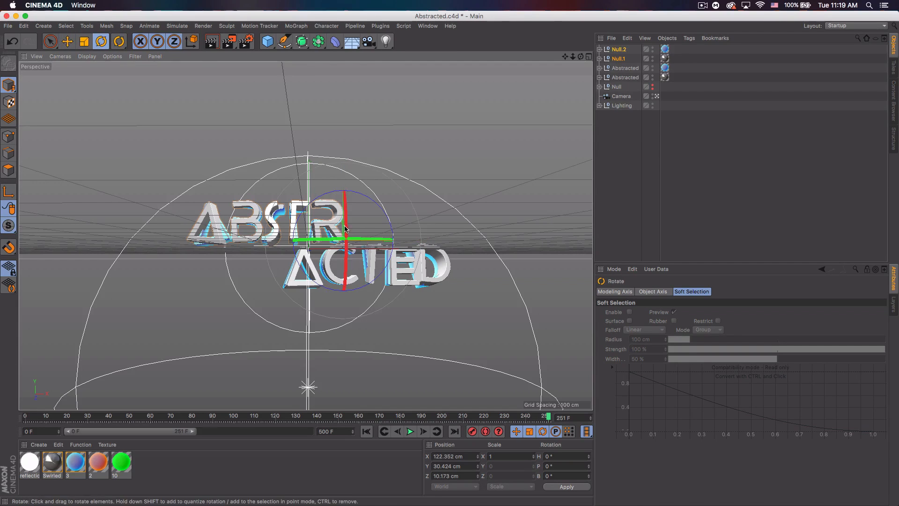
shift+drag(370, 240, 362, 239)
click(68, 42)
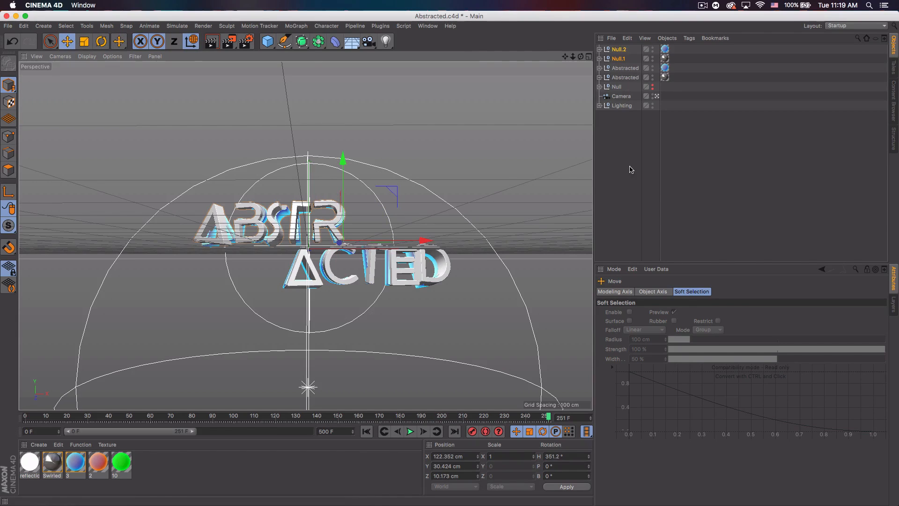
click(632, 170)
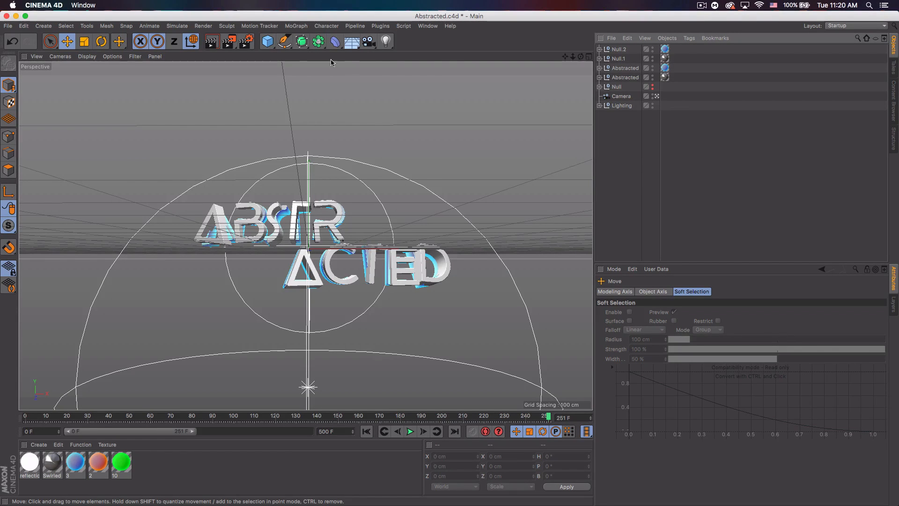
Step: Add an Arc spline and scale it up to about 1064 cm in X and Y
click(285, 41)
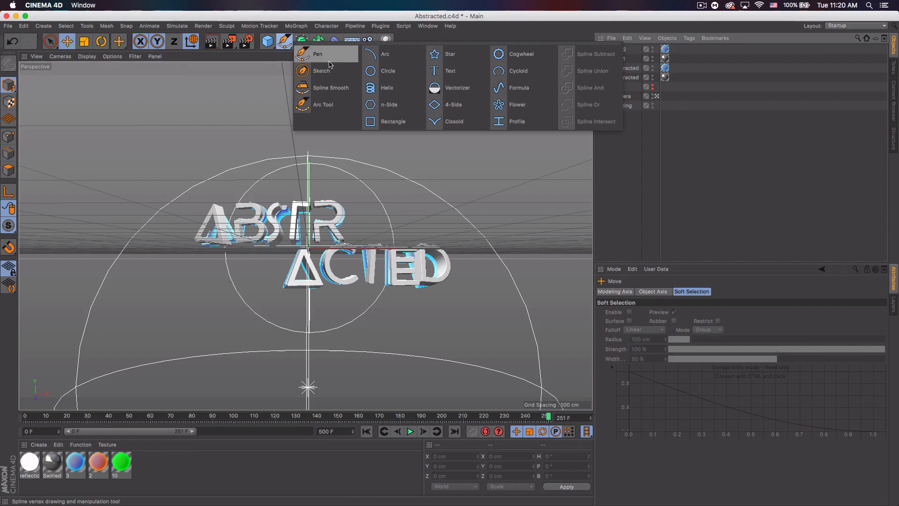
click(377, 53)
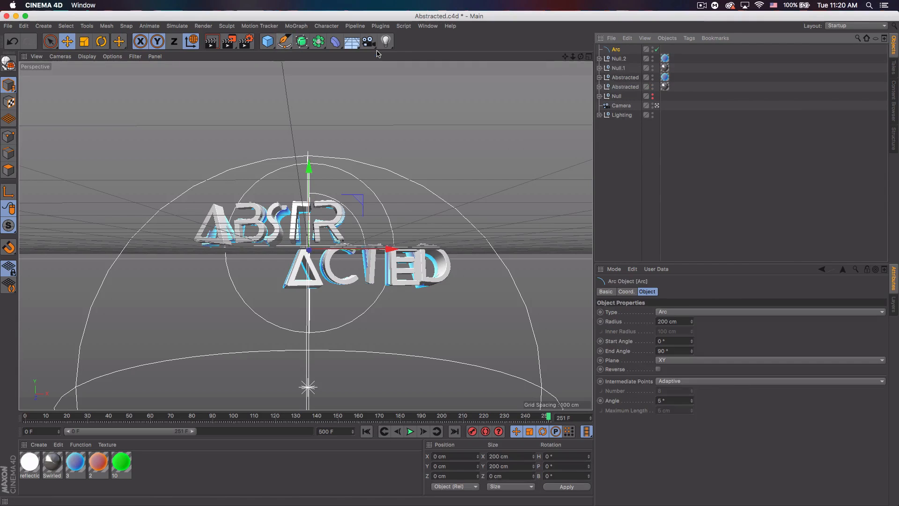
click(85, 41)
drag(412, 176, 492, 161)
drag(378, 166, 441, 147)
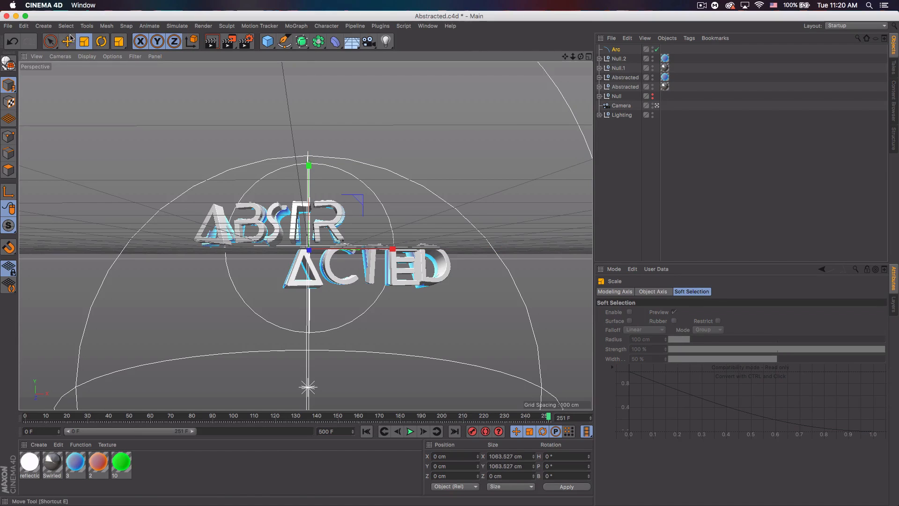
Step: Lock the Z axis, use world coordinates, and move the arc to about X -944 cm, Y -491 cm
key(e)
key(z)
key(w)
drag(480, 168, 217, 305)
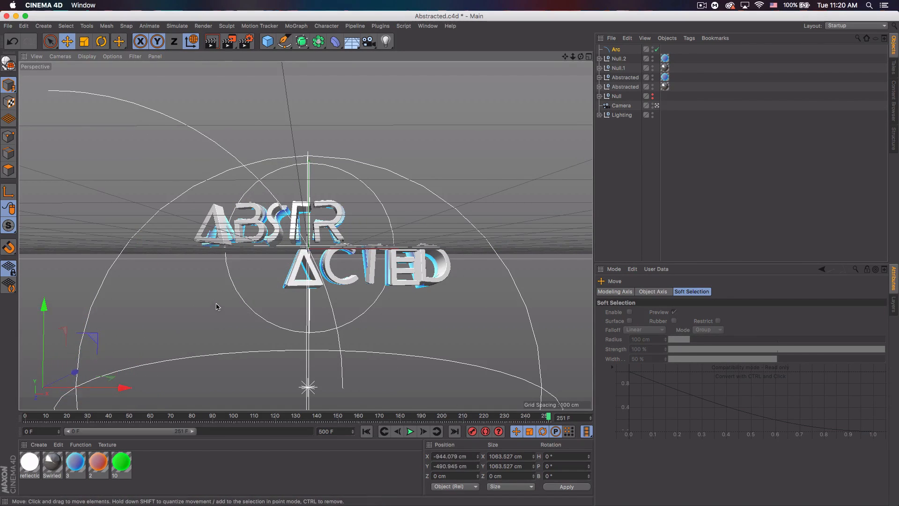
Step: Add a Reeper 2.0 object and make the Arc spline its child
click(381, 26)
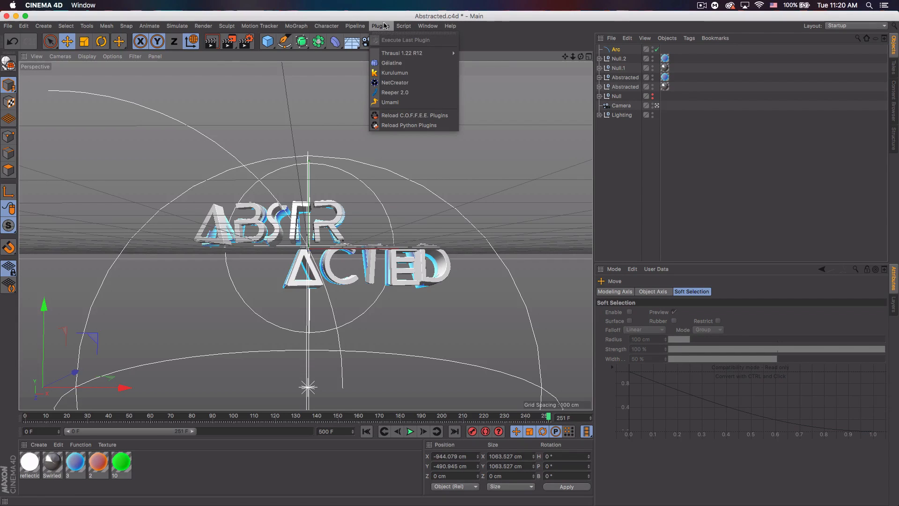
click(397, 94)
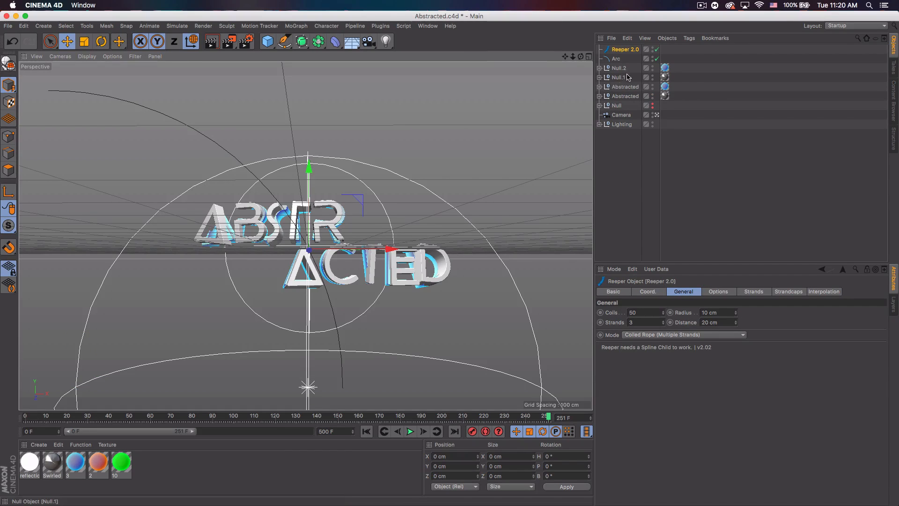
drag(621, 60, 623, 50)
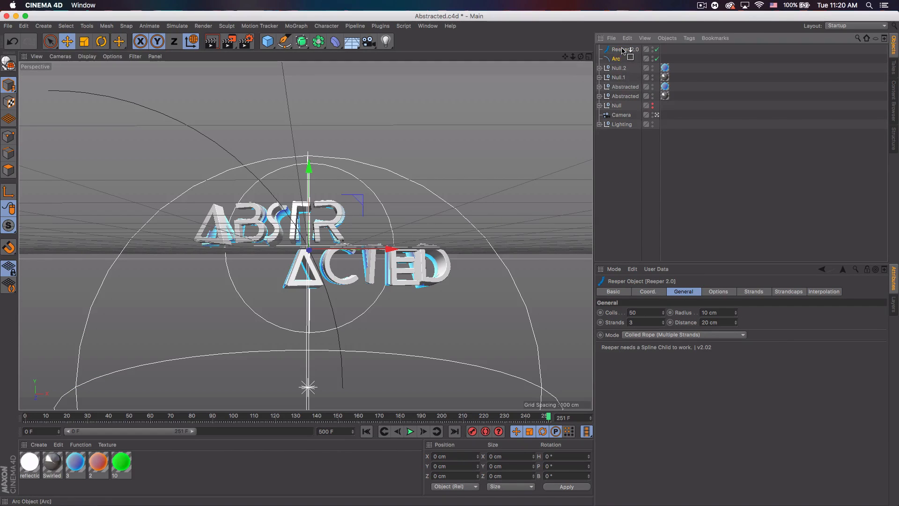
Step: Set the Reeper object to 1 strand, 1 coil, a radius of about 270 cm and a distance of 0 cm
click(623, 50)
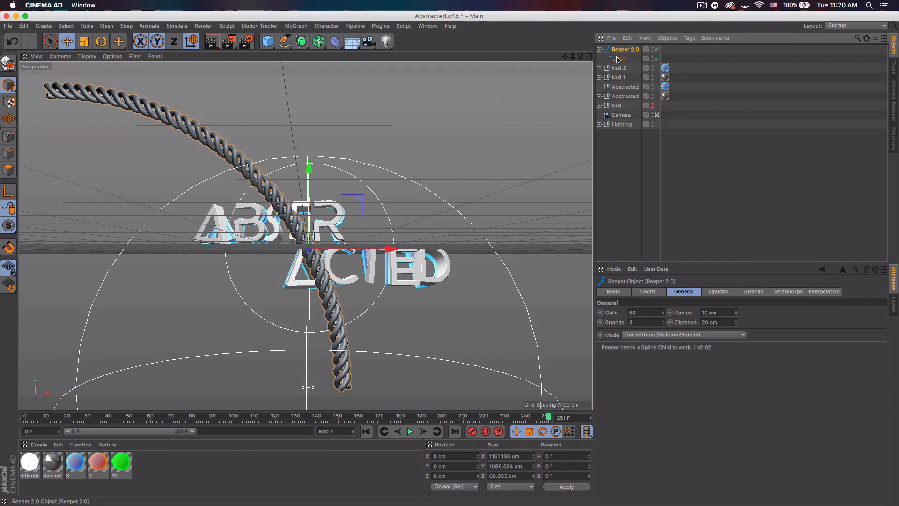
click(663, 324)
click(663, 325)
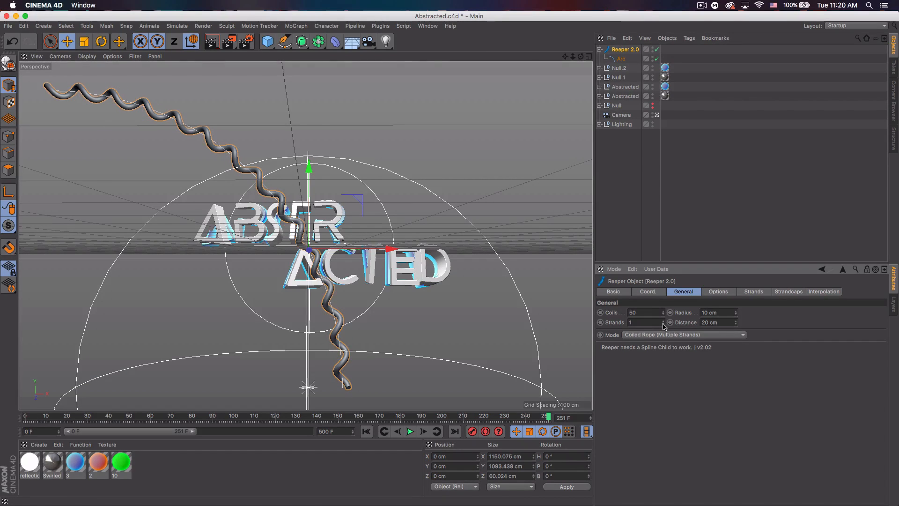
drag(736, 313, 735, 247)
drag(663, 314, 663, 330)
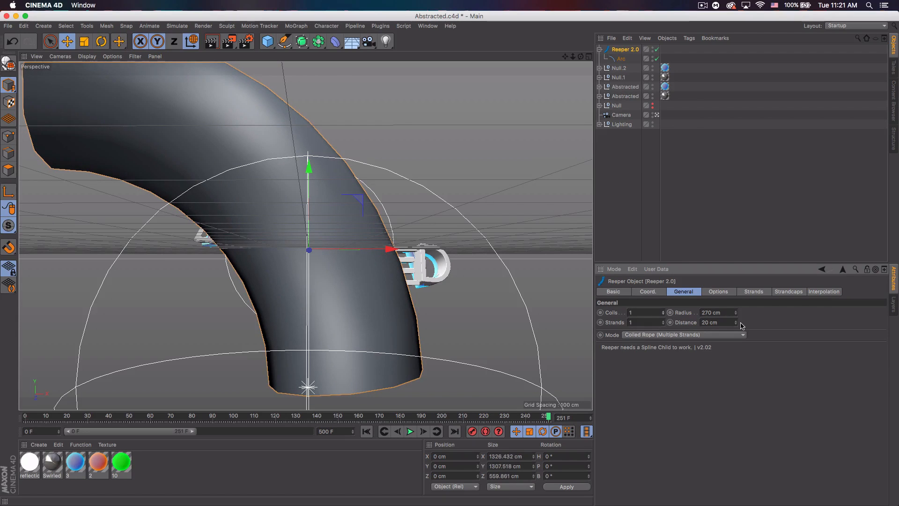
mouse_move(736, 324)
mouse_down()
mouse_move(736, 308)
mouse_move(736, 328)
mouse_up()
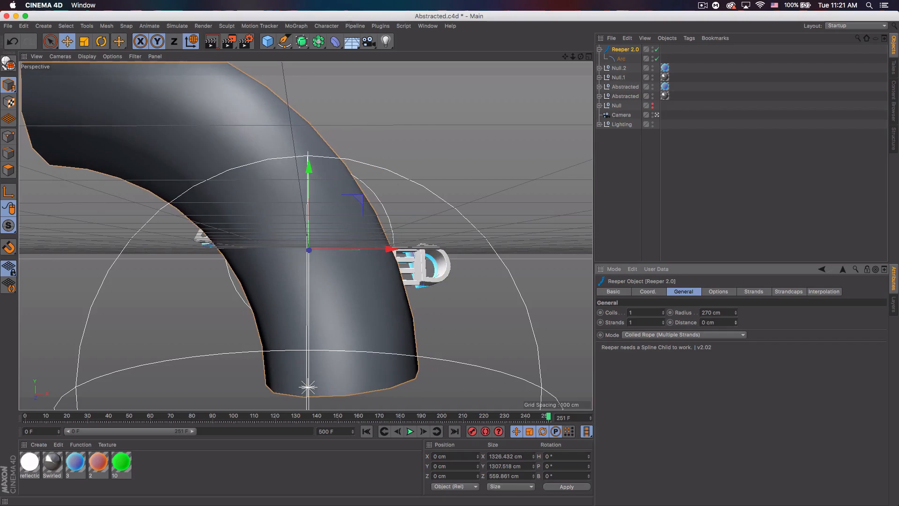
click(736, 314)
Step: Set the Reeper strands' scaling to 10% and rotation to 193° to taper the tube into a horn
click(719, 292)
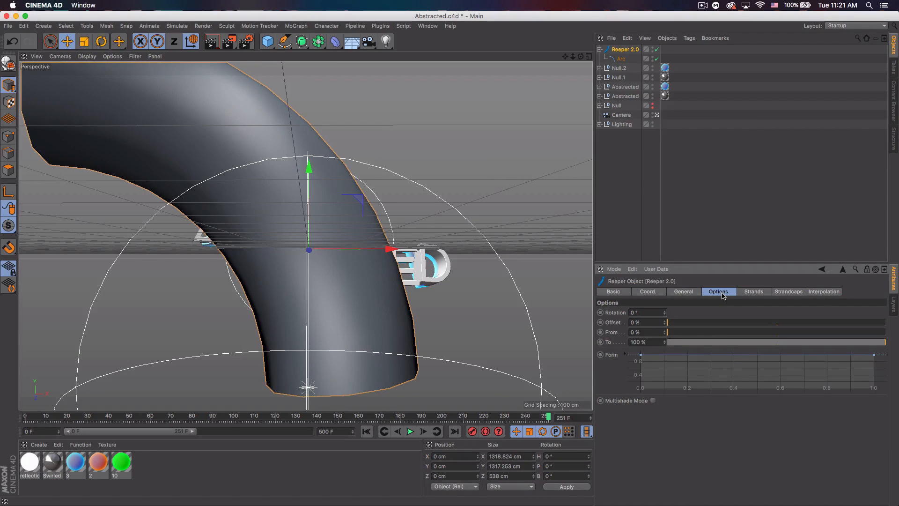
click(753, 293)
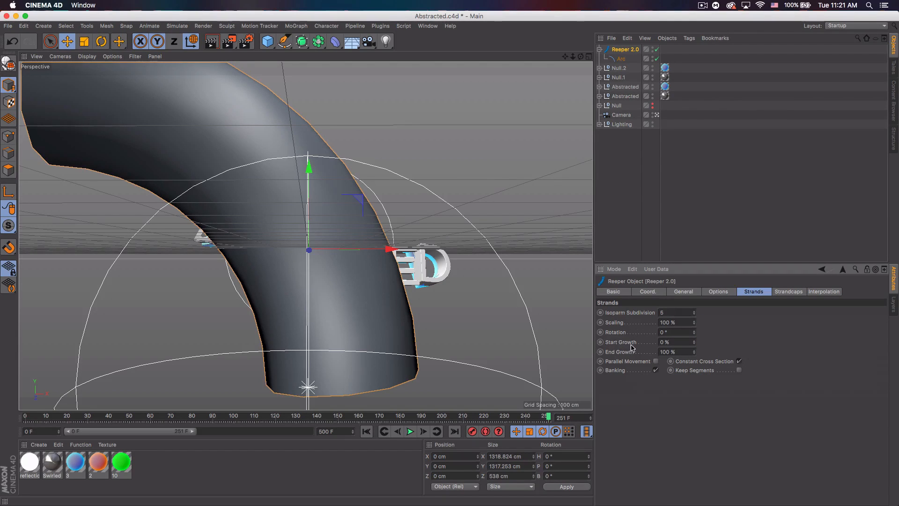
drag(695, 327, 673, 339)
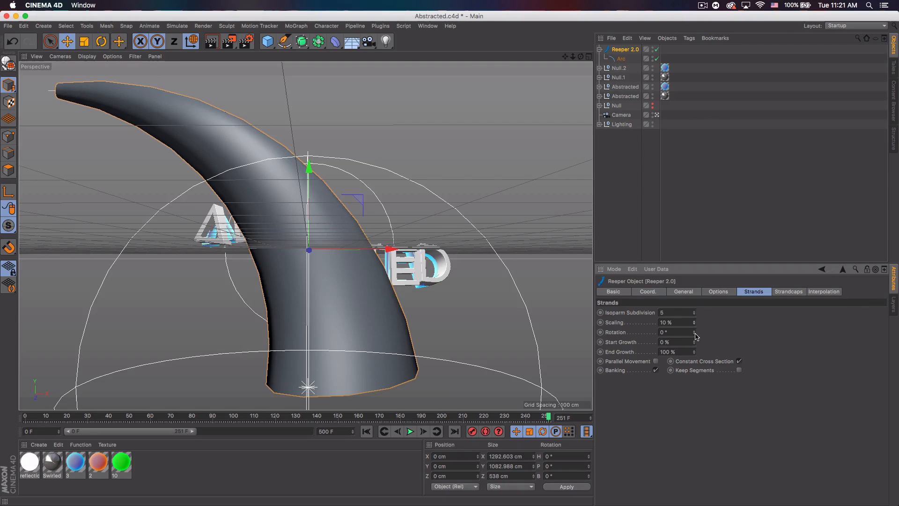
drag(694, 332, 345, 304)
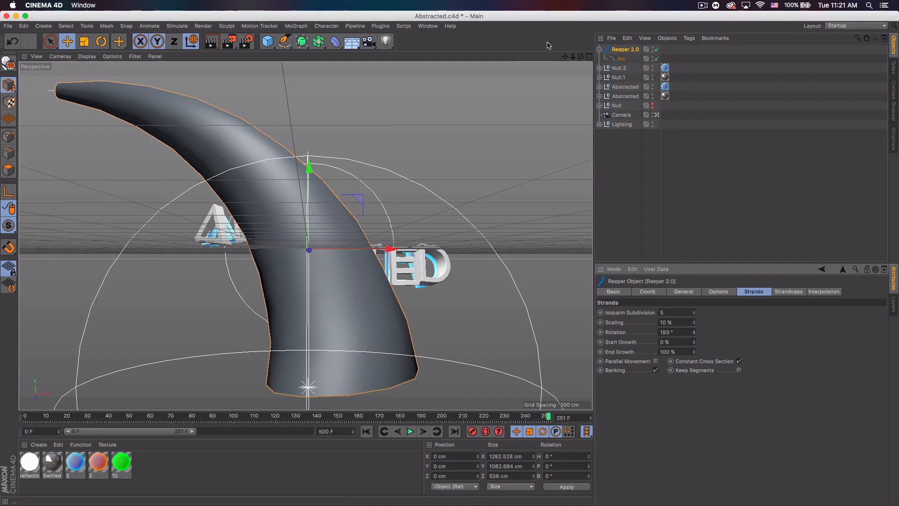
Step: Scale the Arc spline up to about 1473 cm, move it to about X -1627 cm, Y -711 cm, and show all four views
click(625, 59)
key(t)
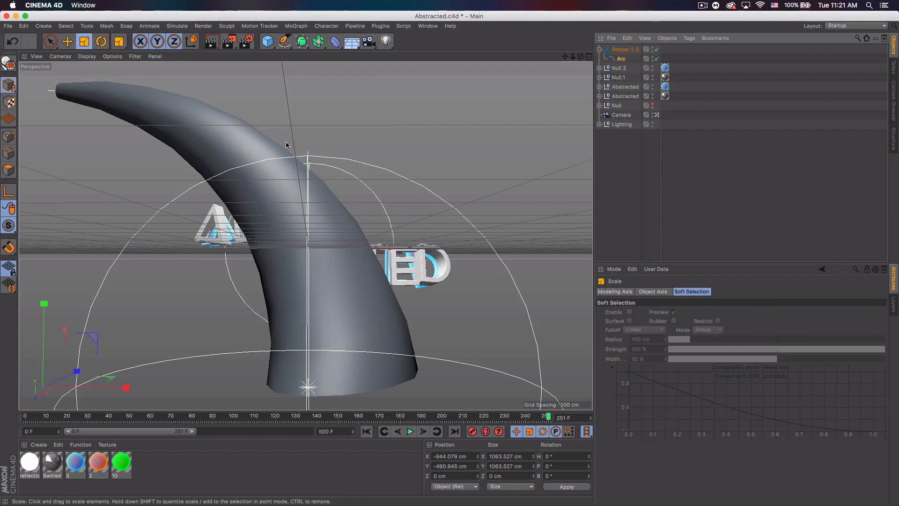
drag(419, 189, 526, 133)
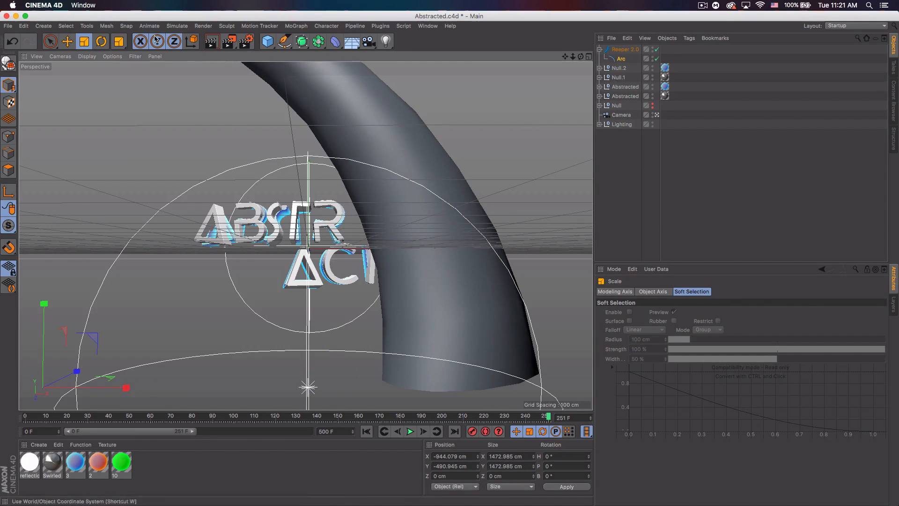
click(67, 42)
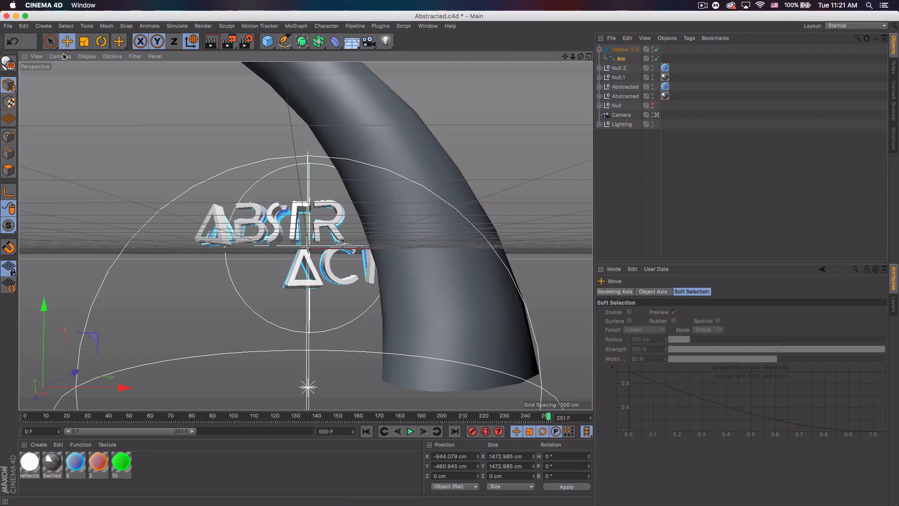
drag(198, 148, 12, 207)
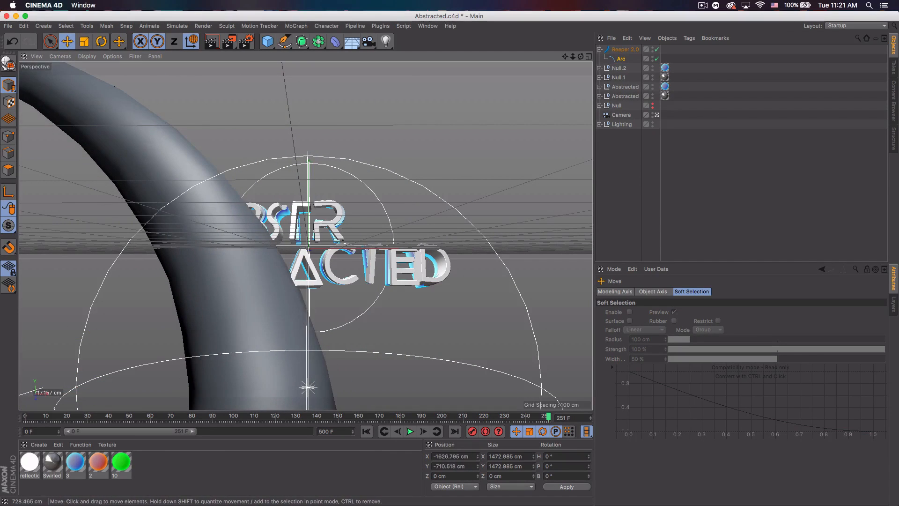
click(589, 57)
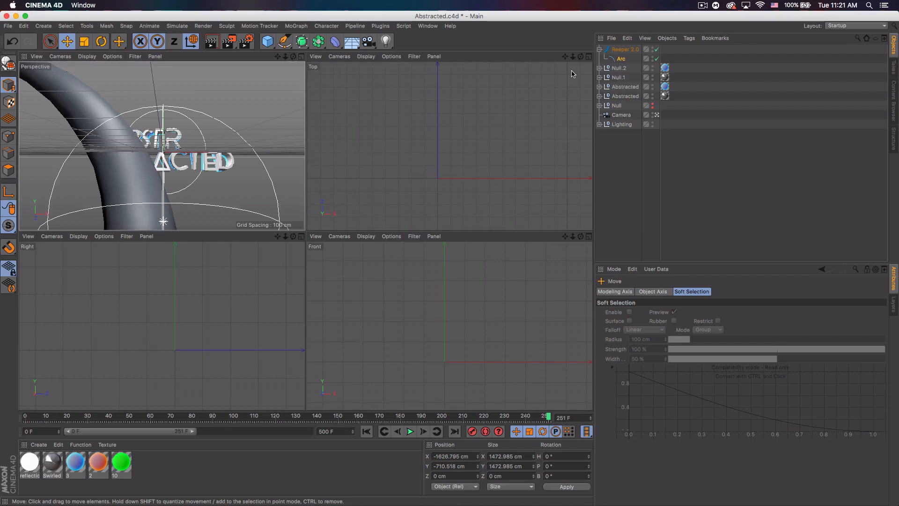
Step: Move the Arc spline back behind the lettering to about Z 429 cm and show only the perspective view
scroll(363, 139, down, 5)
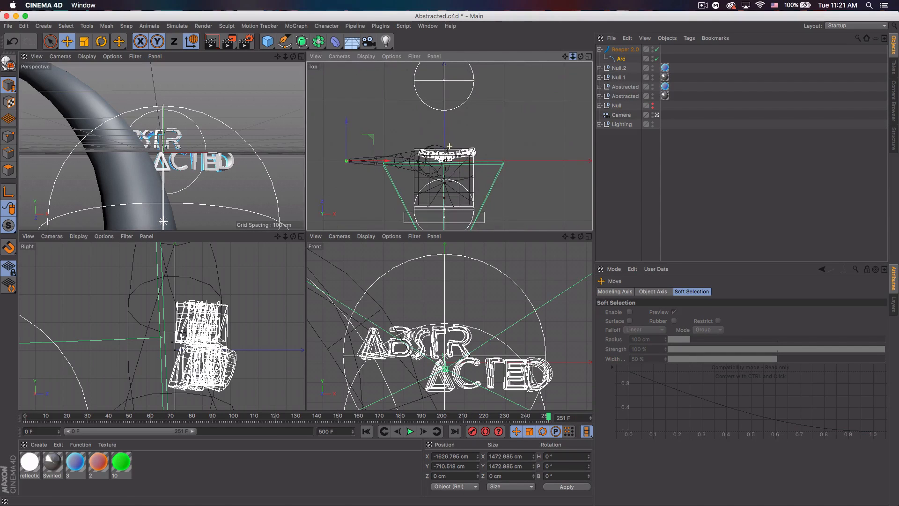
drag(346, 122, 346, 99)
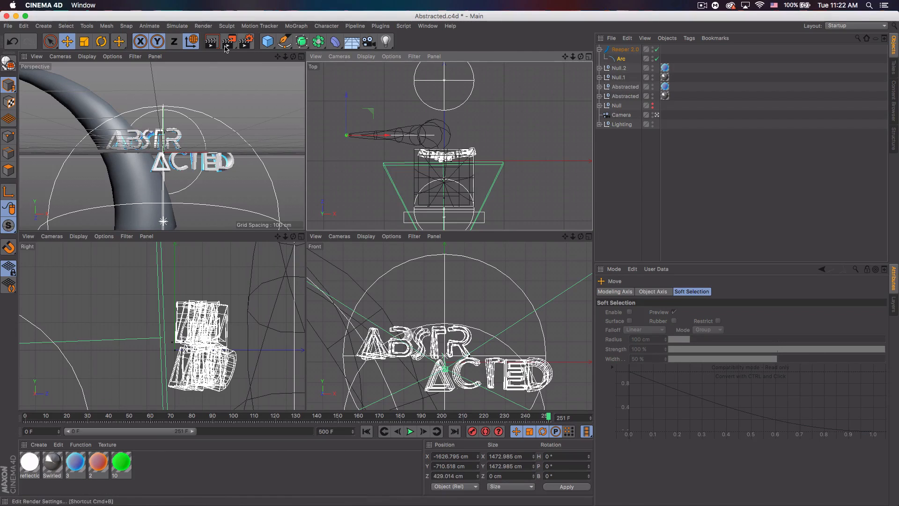
click(301, 56)
click(101, 41)
drag(149, 233, 160, 211)
key(super+z)
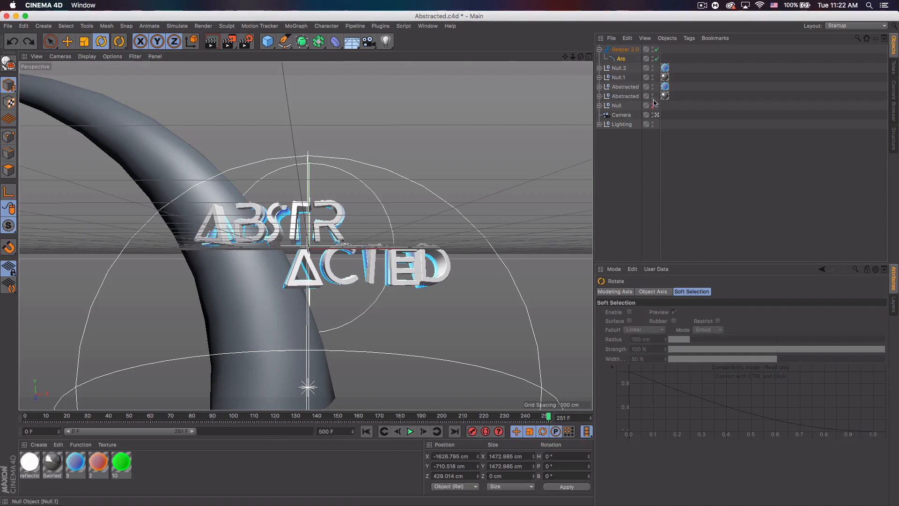
click(656, 116)
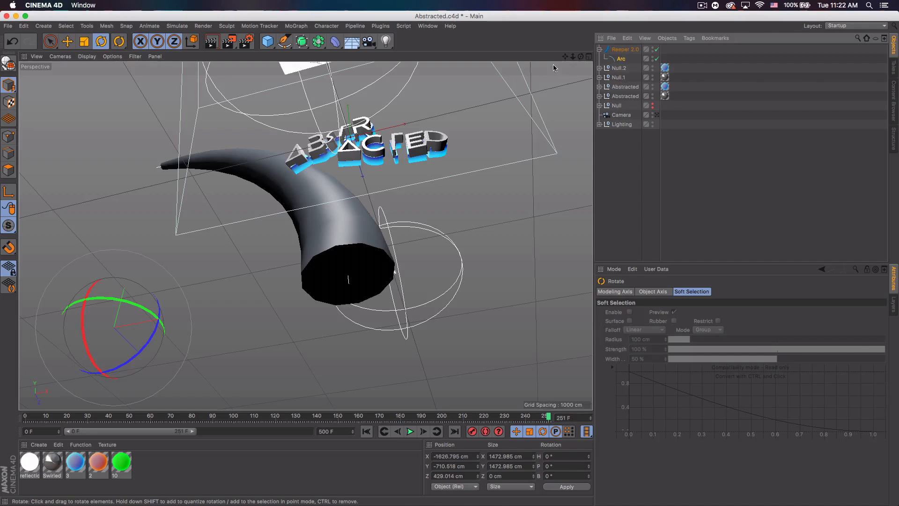
click(67, 41)
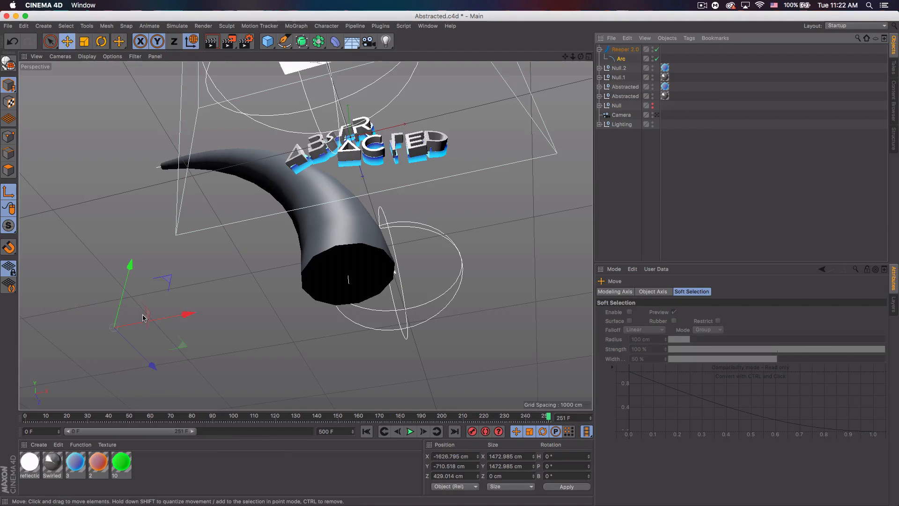
drag(187, 316, 289, 319)
key(super+z)
key(super+z)
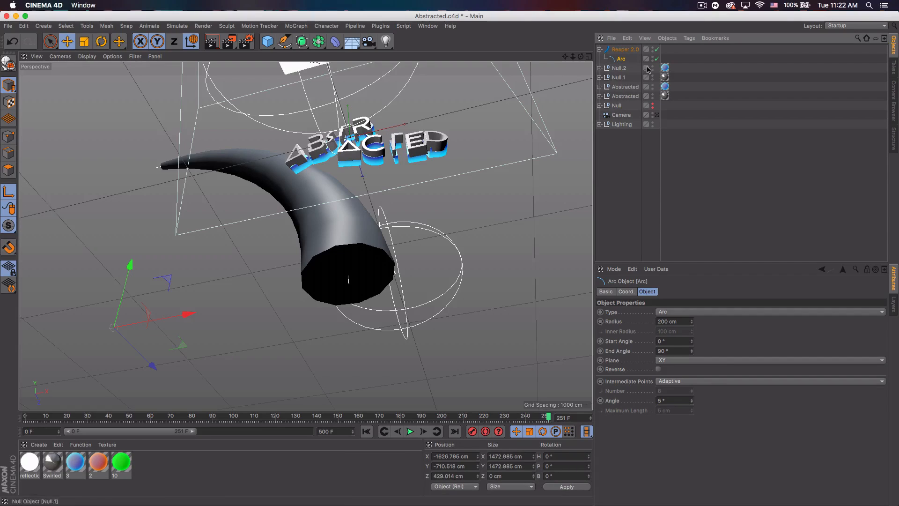
Step: Move the Reeper object's axis into the horn, about X -589 cm, Y -271 cm, and rotate the horn to about H 36°, P -39°, B 16°
click(623, 49)
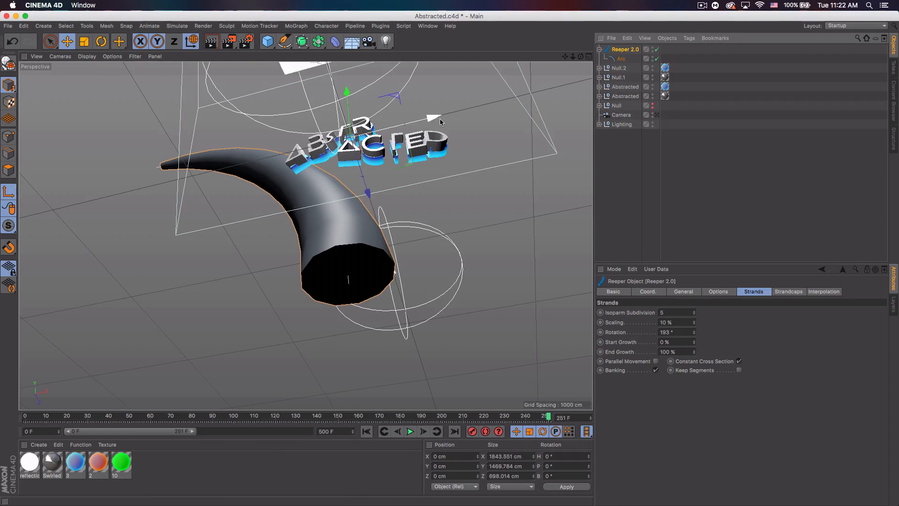
drag(433, 119, 267, 145)
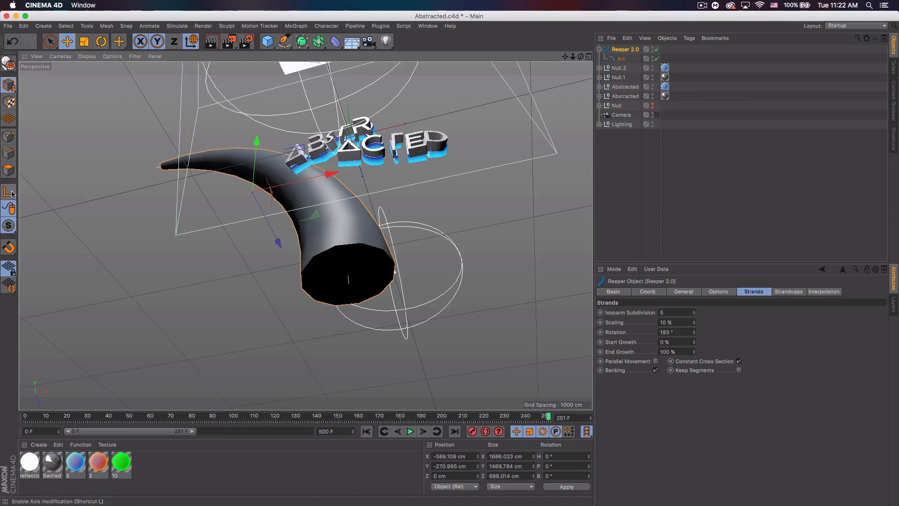
key(r)
drag(580, 57, 590, 140)
drag(304, 199, 278, 144)
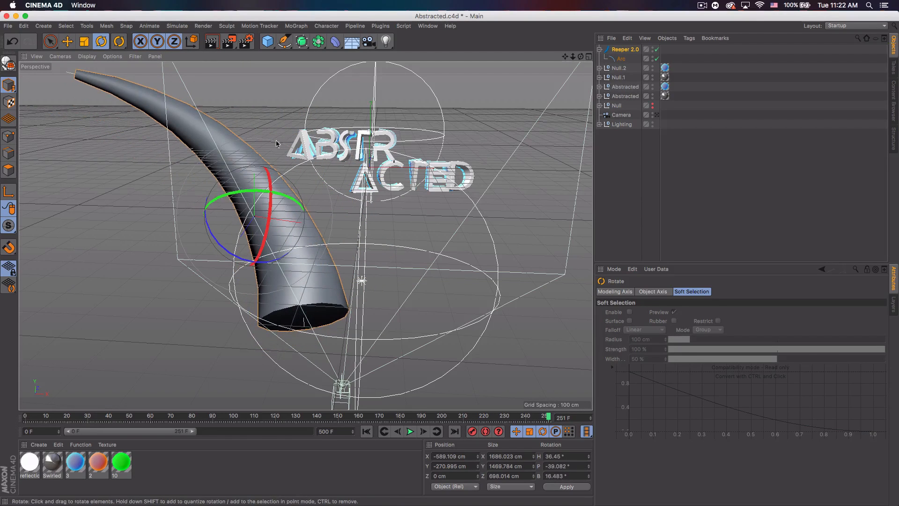
Step: Move the Reeper horn to about X -237 cm, Y -97 cm and look through the scene camera
key(e)
drag(283, 174, 351, 143)
click(657, 115)
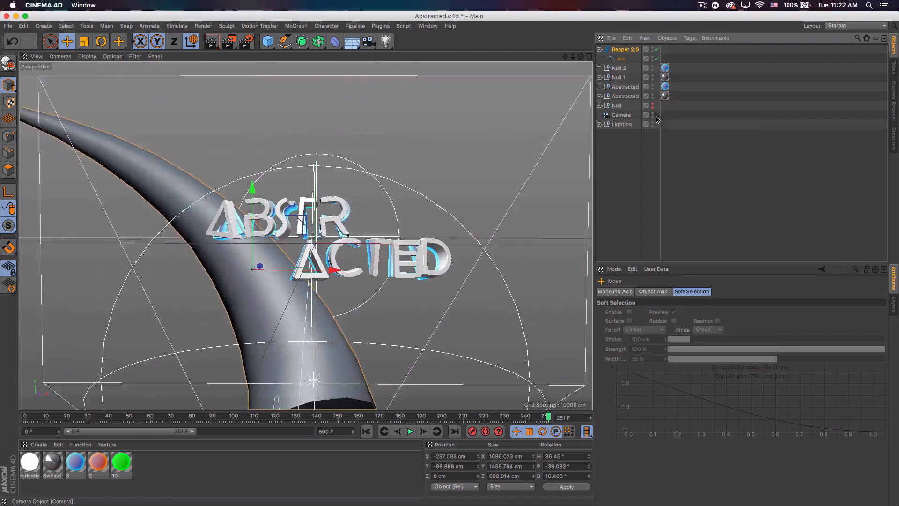
Step: Collapse the Reeper 2.0 hierarchy and apply material 3 to the object
click(666, 195)
click(600, 49)
click(625, 49)
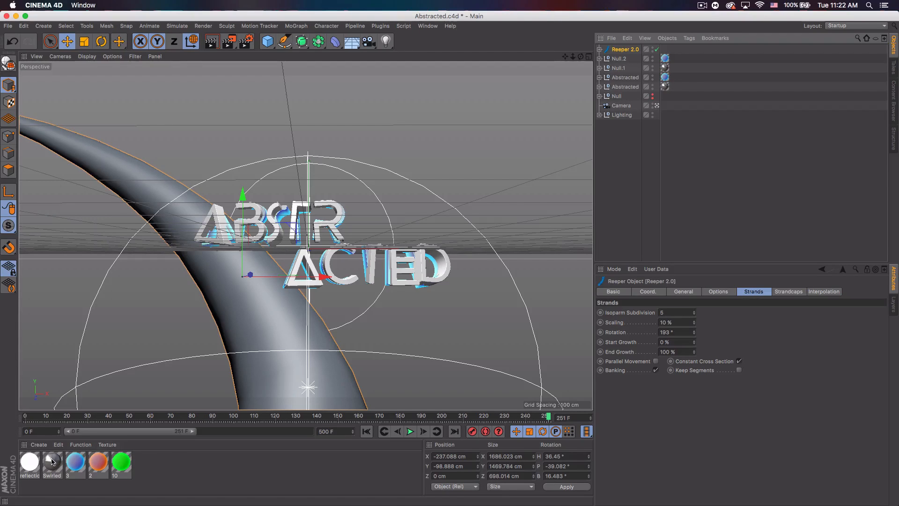
click(76, 467)
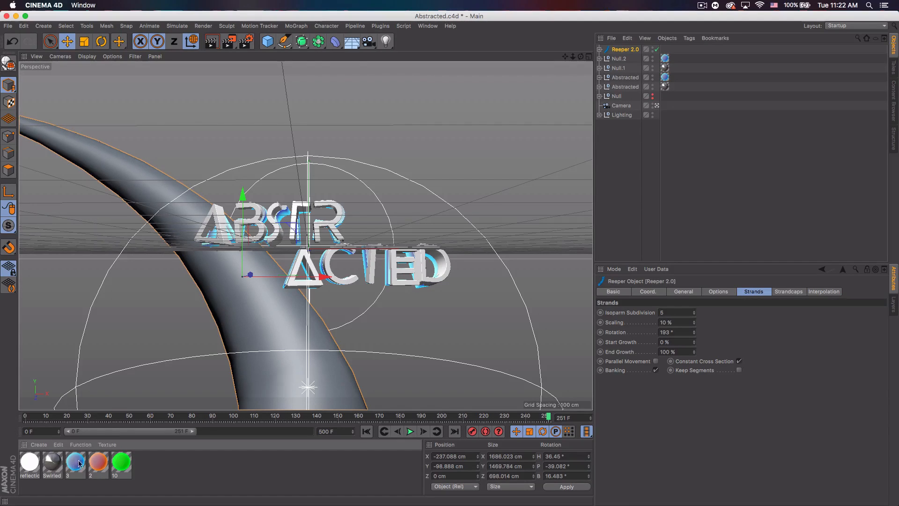
drag(620, 59, 625, 50)
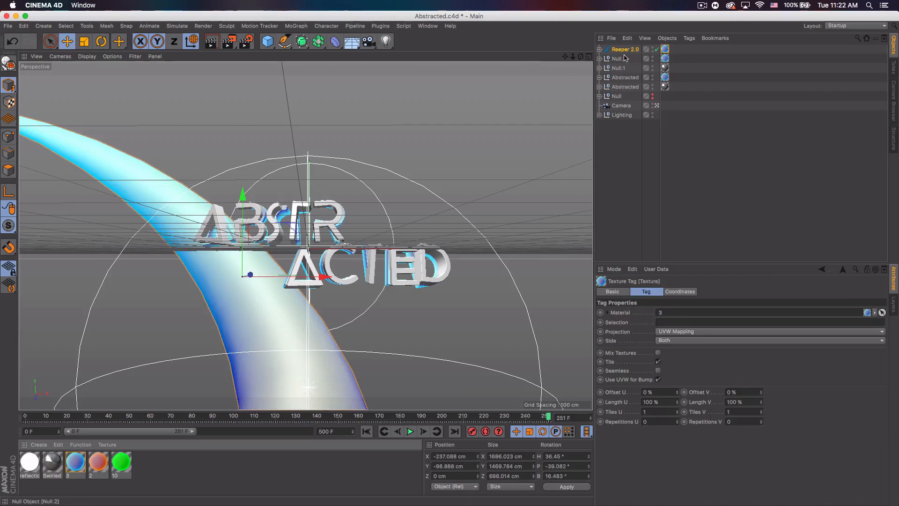
Step: Duplicate the Reeper horn and rotate the copy to about H -114°, P 163°, B 452°
click(628, 50)
key(super+c)
key(super+v)
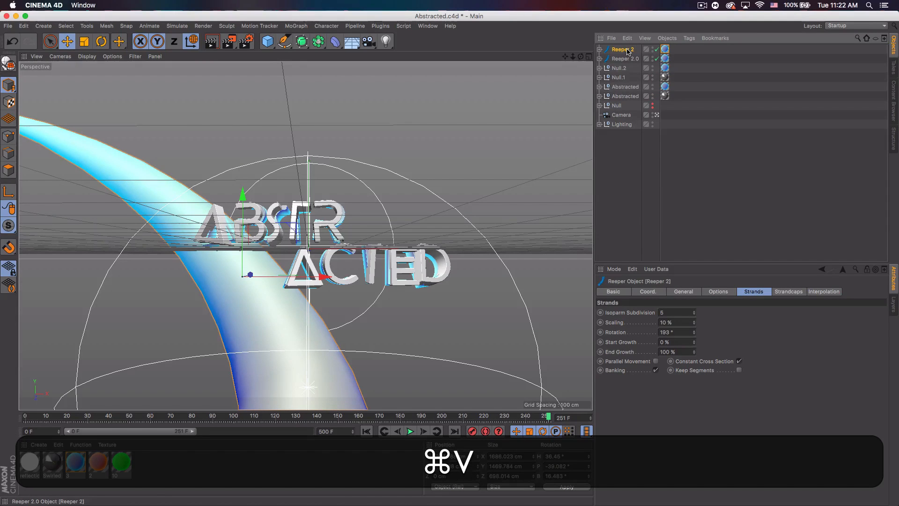
key(r)
drag(284, 210, 241, 351)
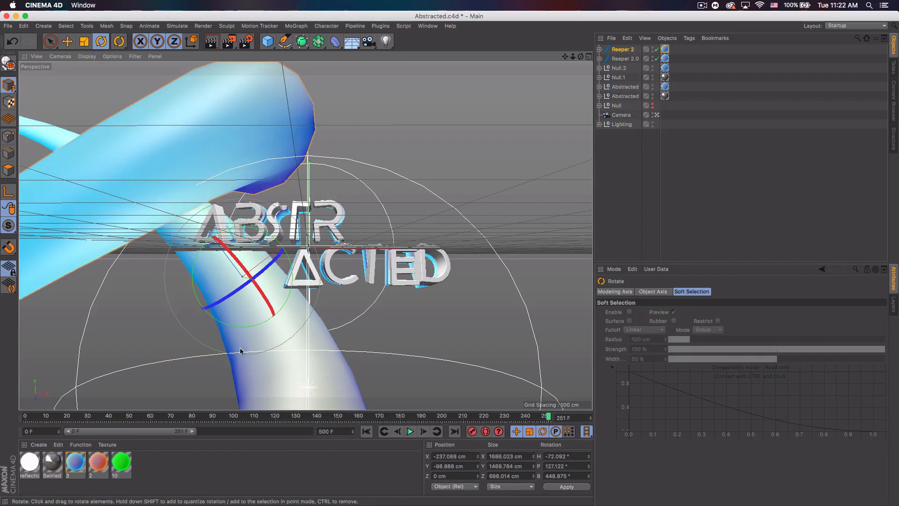
drag(212, 256, 244, 288)
drag(280, 260, 255, 238)
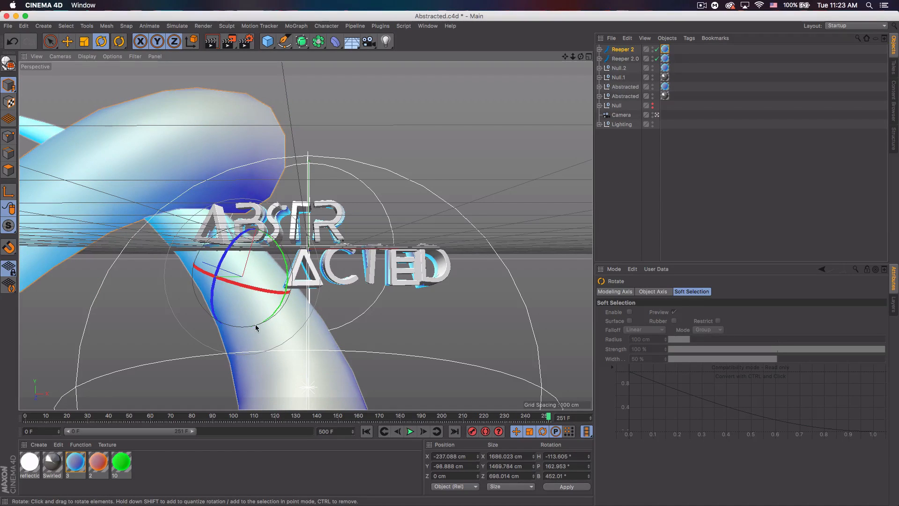
Step: Rework the copied horn's rotation to about H -55°, P 204°, B 468° and move it to about X 450 cm, Y 380 cm
click(270, 319)
drag(273, 301, 250, 256)
key(super+z)
key(super+z)
click(68, 41)
drag(153, 233, 311, 117)
Step: Rotate the copied horn to about H -127°, P 193°, B 400° and move it to about X 1067 cm, Y 845 cm
click(101, 41)
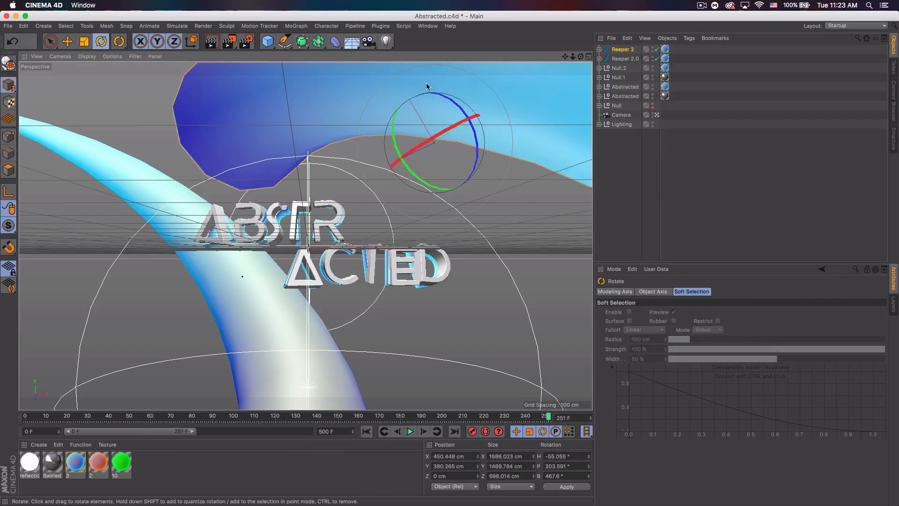
drag(450, 132, 414, 152)
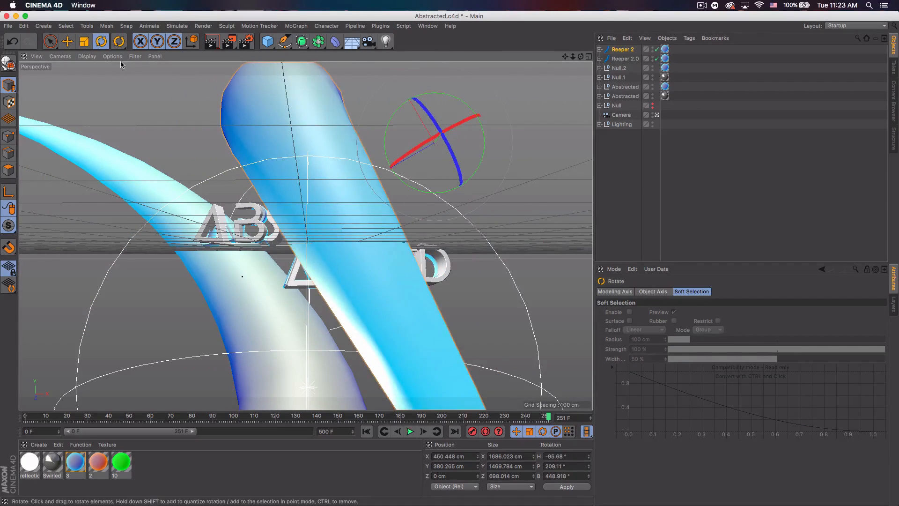
click(69, 41)
drag(348, 218, 494, 133)
click(102, 42)
click(67, 42)
drag(390, 142, 453, 129)
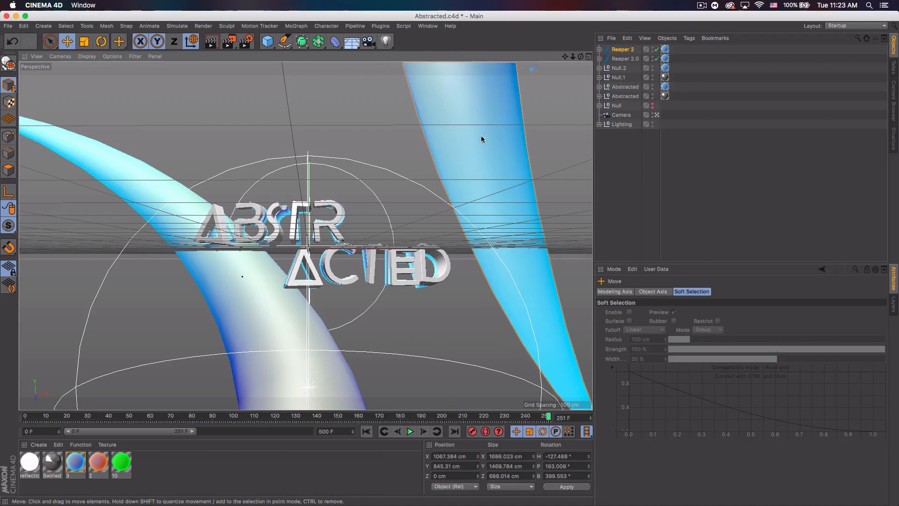
click(603, 152)
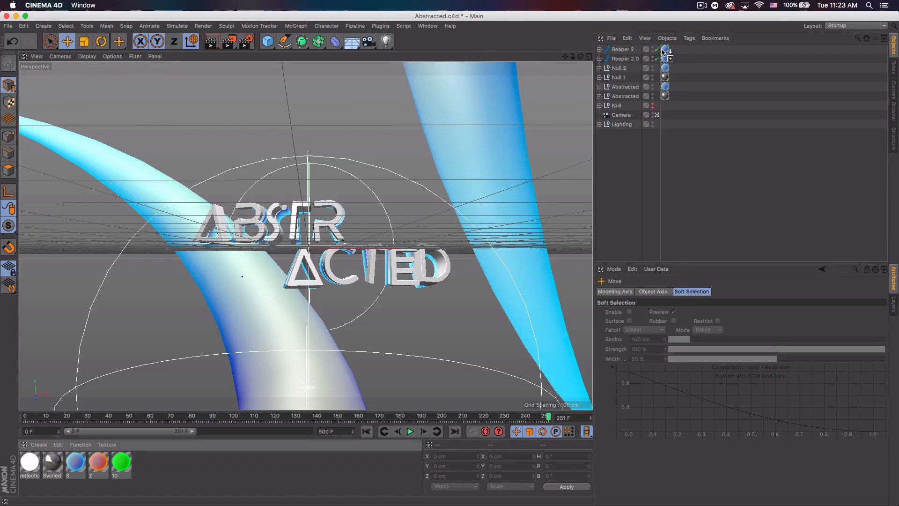
drag(662, 52, 664, 49)
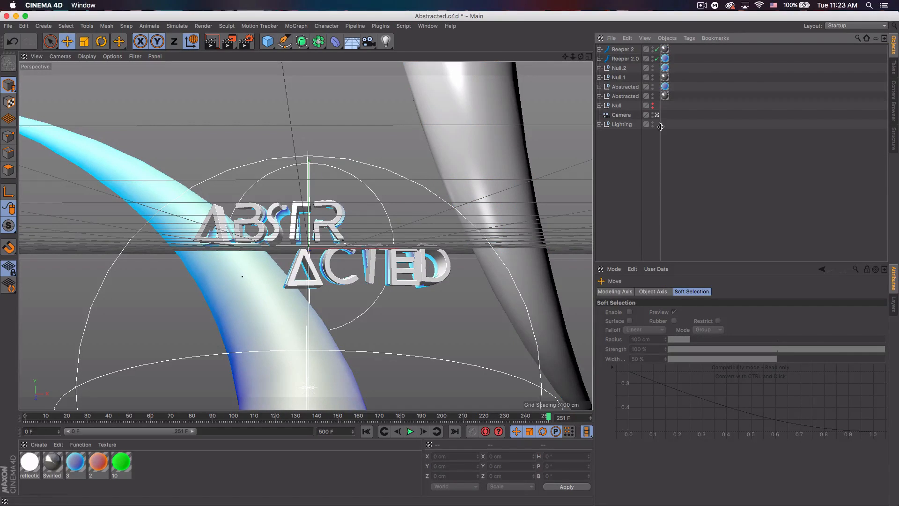
key(super+z)
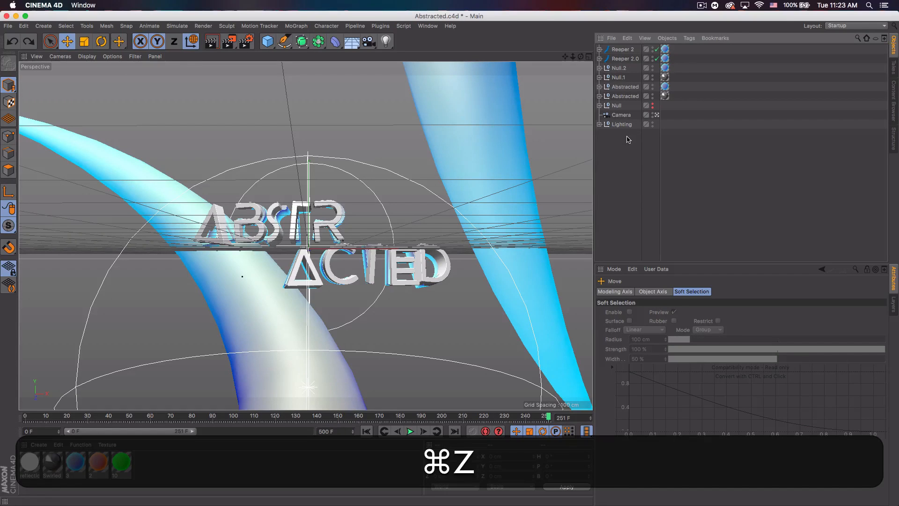
Step: Duplicate the second horn and turn the copy to about H -474°, P 70°, B 725°, at about X 398 cm, Y 215 cm
click(624, 50)
key(super+v)
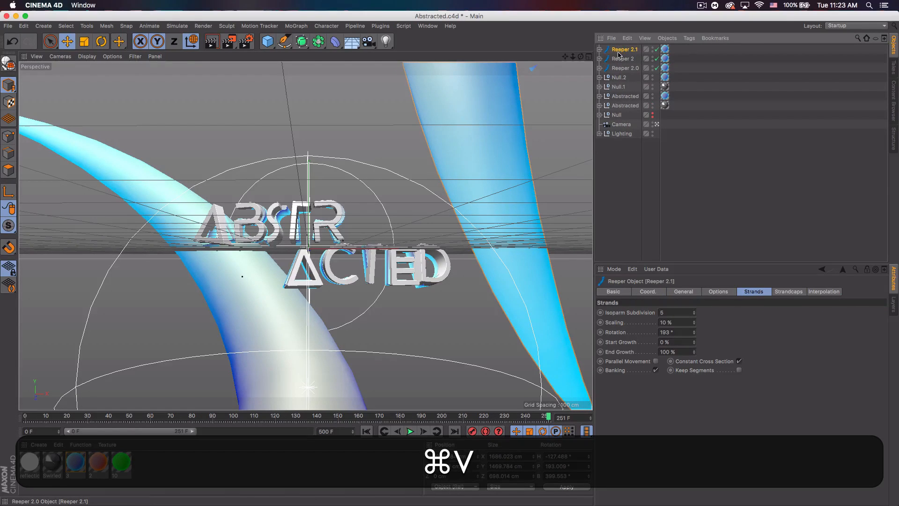
key(r)
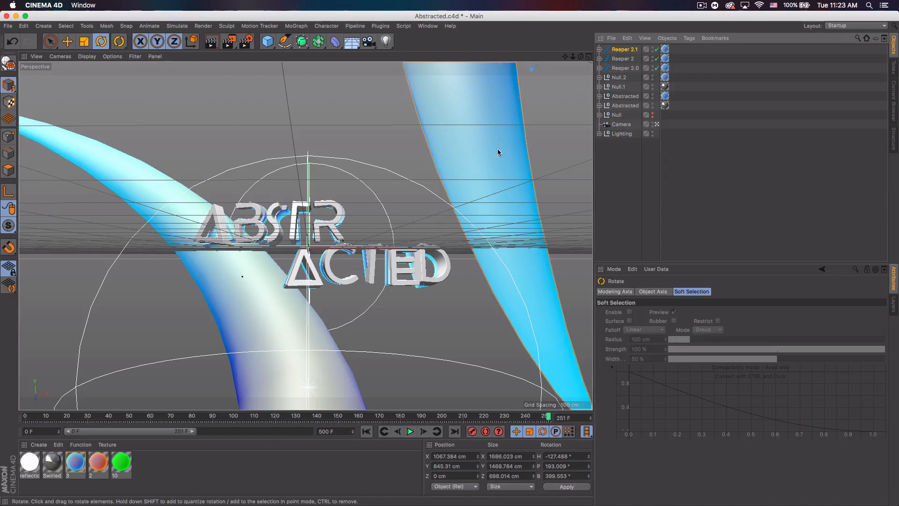
key(e)
drag(470, 128, 226, 213)
key(r)
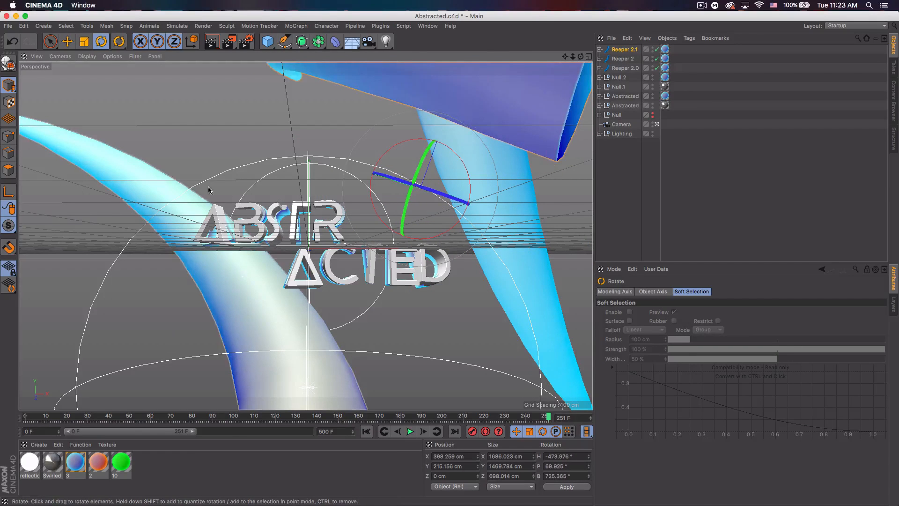
Step: Move the third horn to about X -61 cm, Y -1128 cm and apply the Swirled material to it
key(e)
key(w)
drag(460, 109, 370, 380)
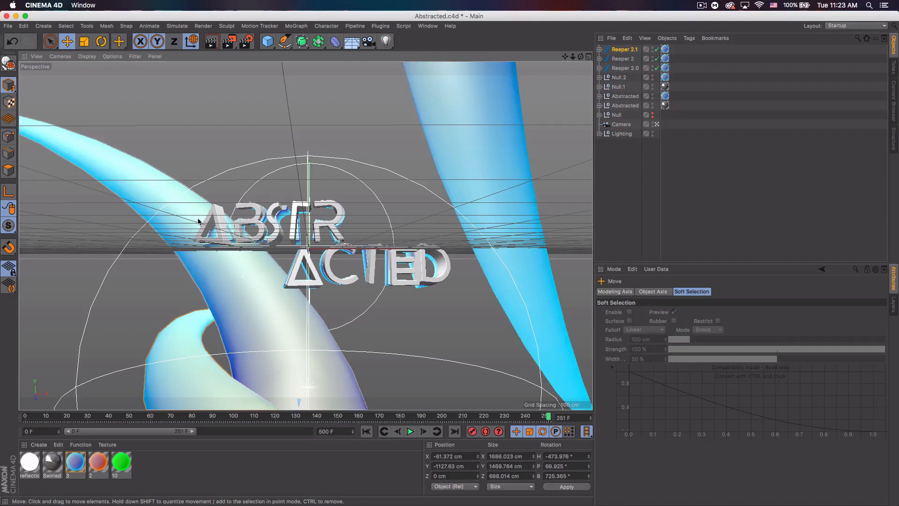
drag(665, 49, 665, 50)
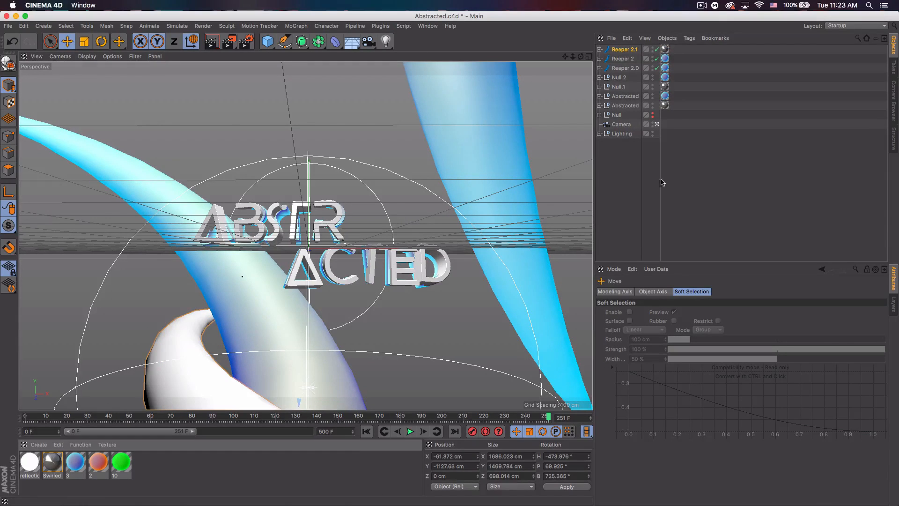
click(668, 157)
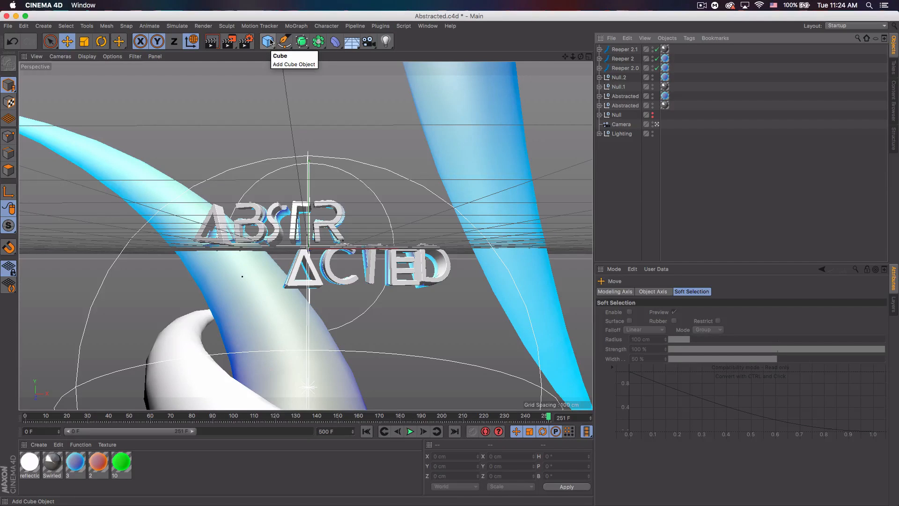
Step: Add a sphere with a radius of about 87 cm at about X 243 cm, Y 121 cm and give it the Swirled material
drag(270, 43, 459, 71)
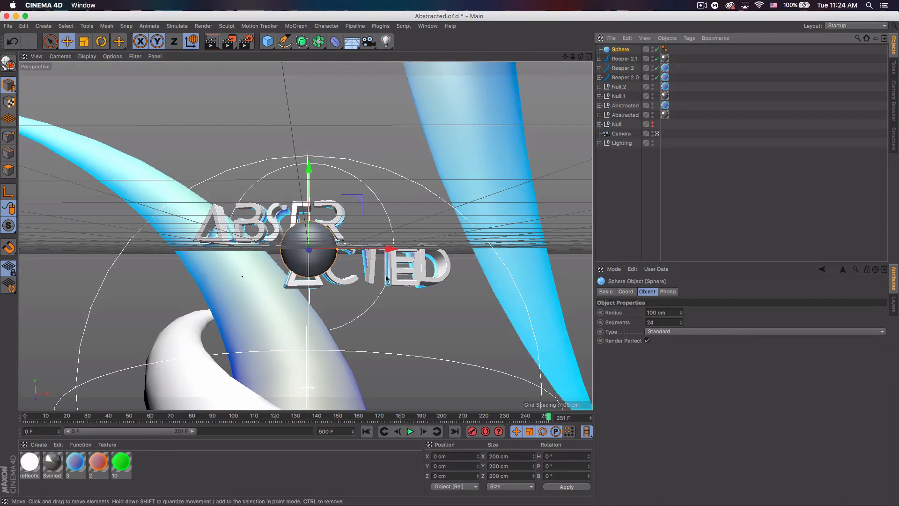
drag(375, 237, 443, 235)
drag(377, 167, 377, 133)
drag(406, 221, 401, 216)
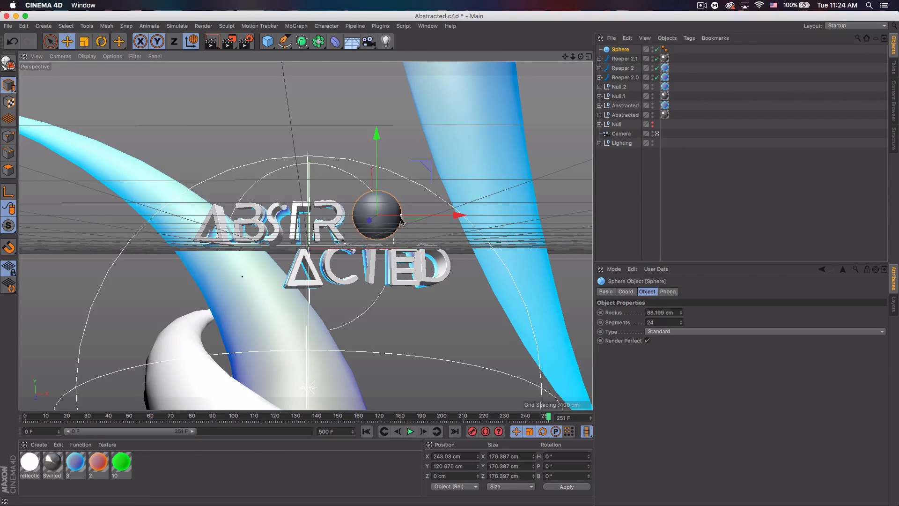
drag(621, 51, 622, 50)
Step: Duplicate the sphere, shrinking the copy to a radius of about 30 cm and moving it to about X -190 cm, Y -227 cm
click(626, 51)
key(super+v)
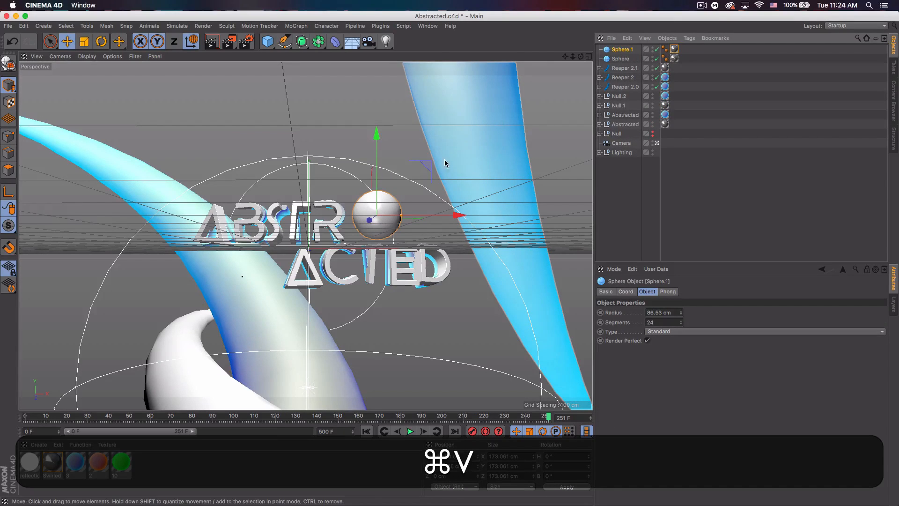
drag(393, 218, 383, 218)
drag(376, 184, 376, 283)
drag(457, 316, 334, 316)
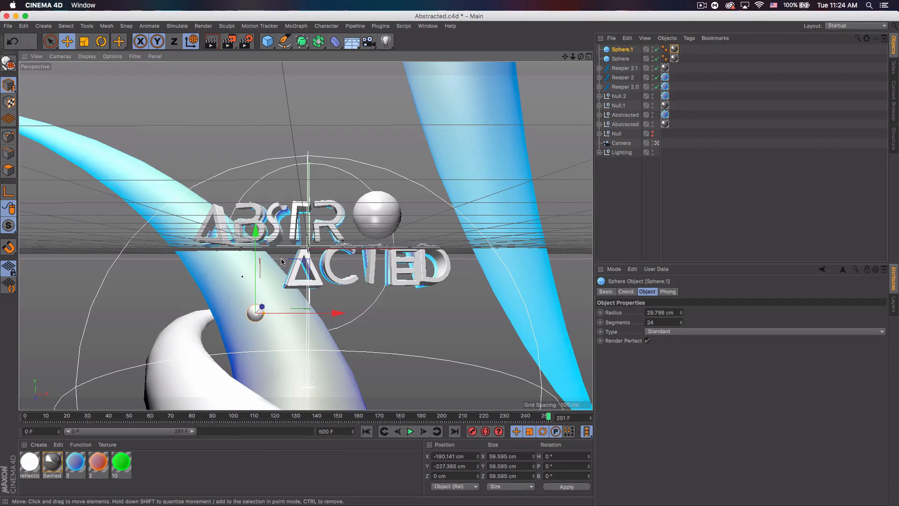
Step: Place the small sphere within the letter C at about X 142 cm, Y -54 cm, Z 248 cm and apply material 3 to it
drag(256, 234, 256, 199)
drag(339, 280, 420, 280)
drag(341, 200, 341, 186)
drag(334, 264, 345, 264)
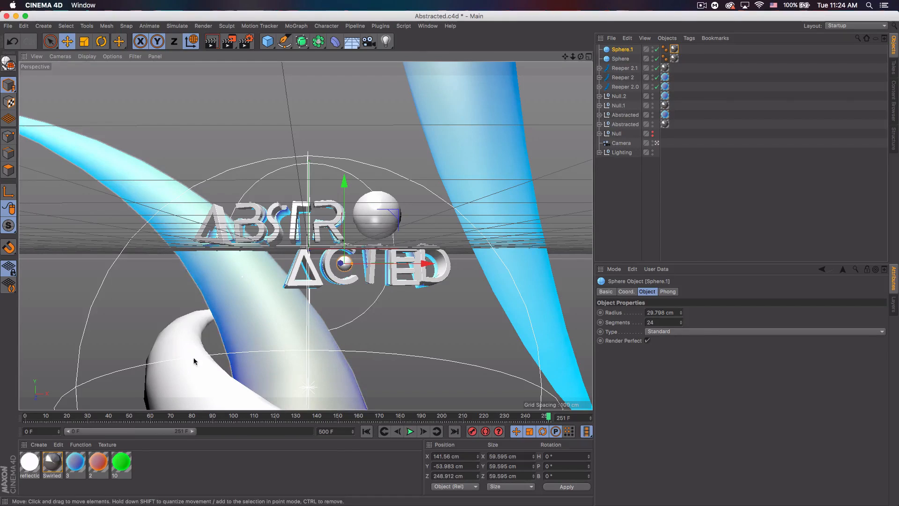
drag(82, 461, 675, 50)
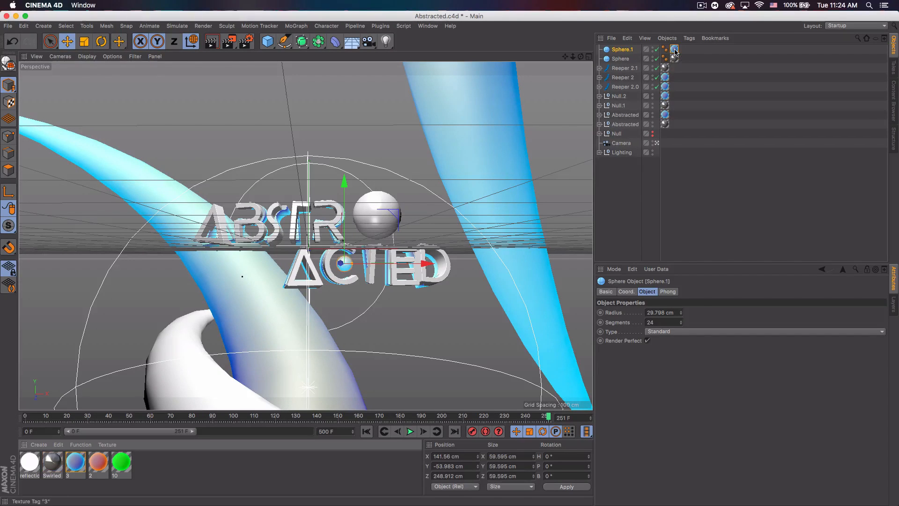
click(660, 168)
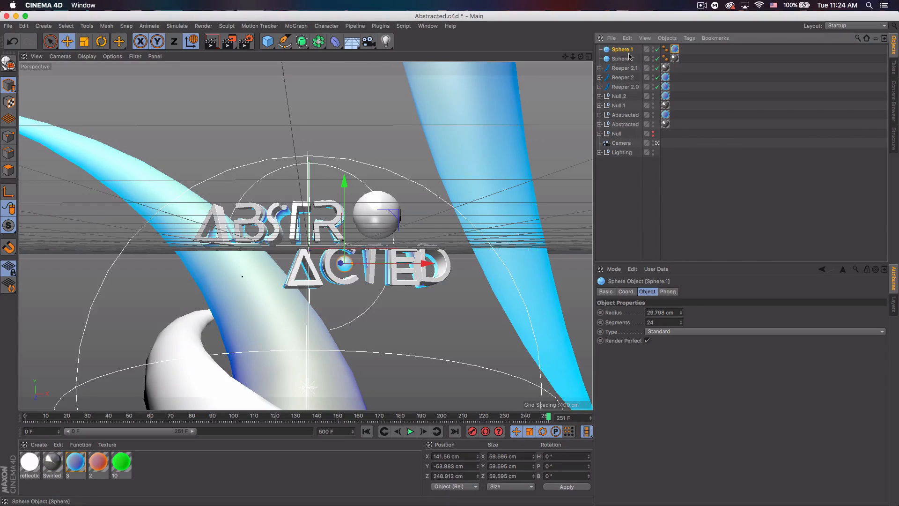
Step: Duplicate the small sphere inside the letter C, nest the copy in a new Cloner and set the Cloner to Grid Array mode
key(super+c)
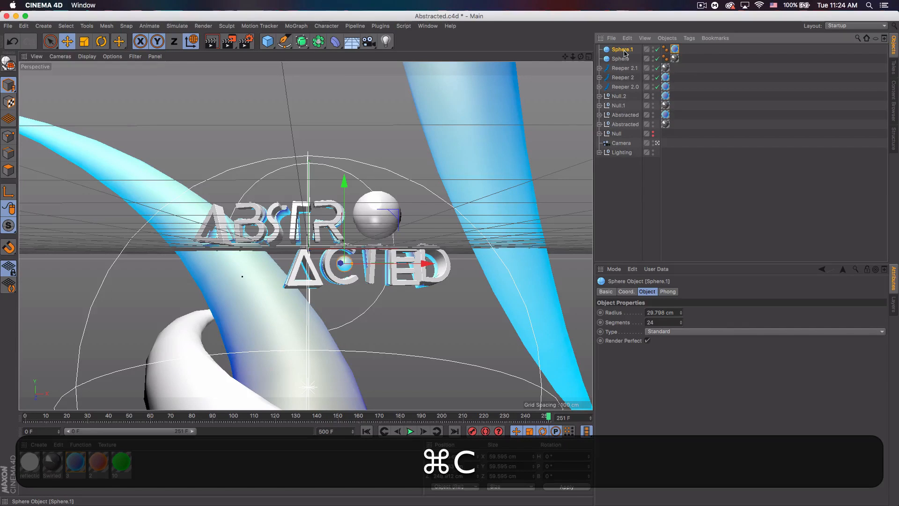
key(super+v)
click(304, 26)
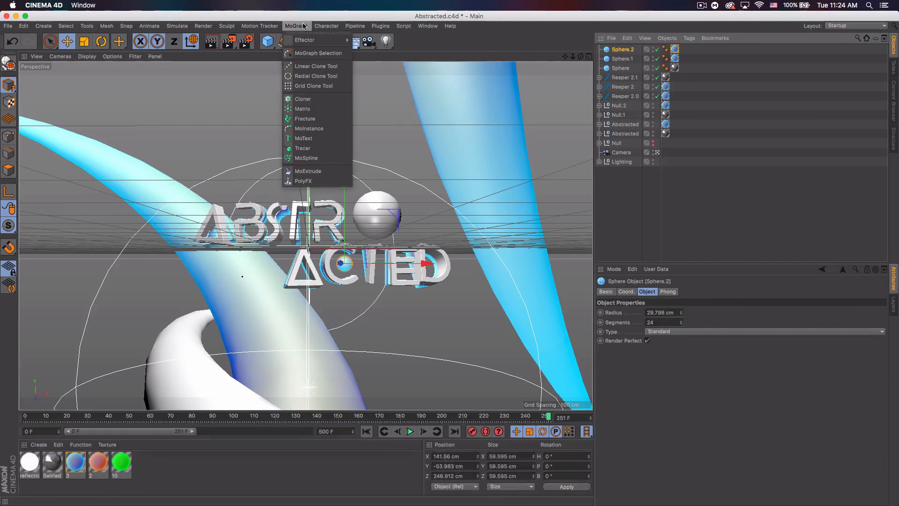
click(303, 98)
drag(621, 59, 621, 50)
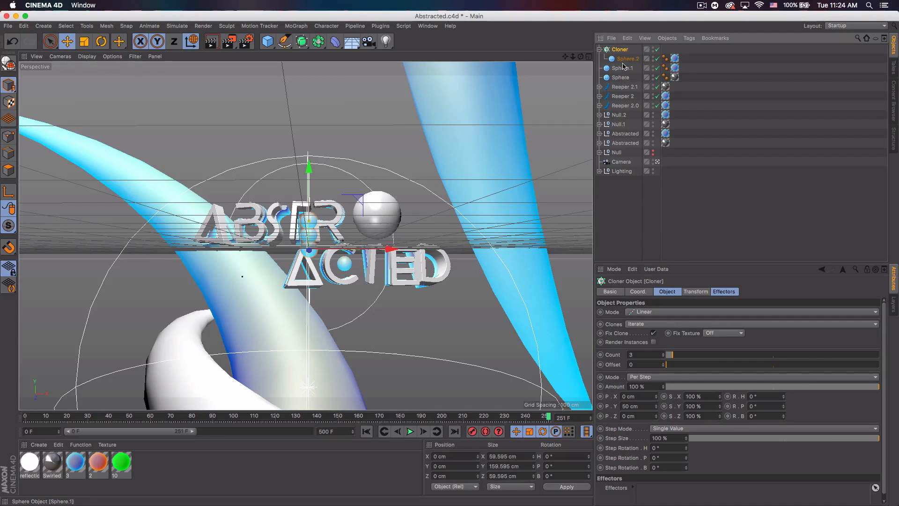
click(662, 312)
click(657, 350)
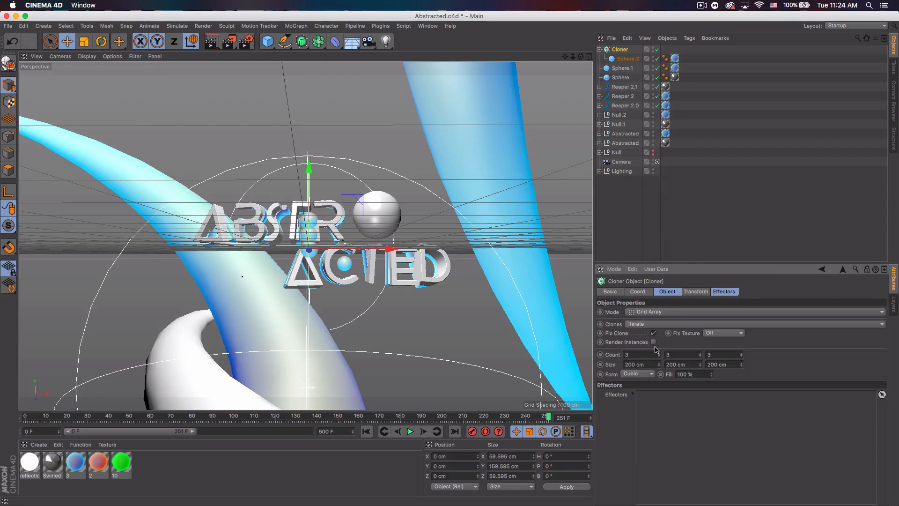
Step: Add a Random effector to the Cloner with position offsets of about X 1052 cm, Y 1014 cm and Z 1419 cm
click(621, 50)
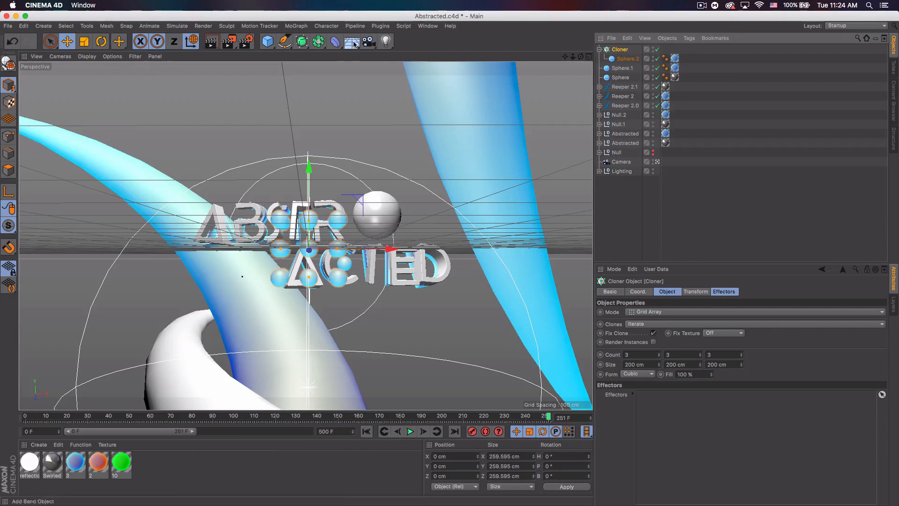
click(296, 26)
mouse_move(305, 41)
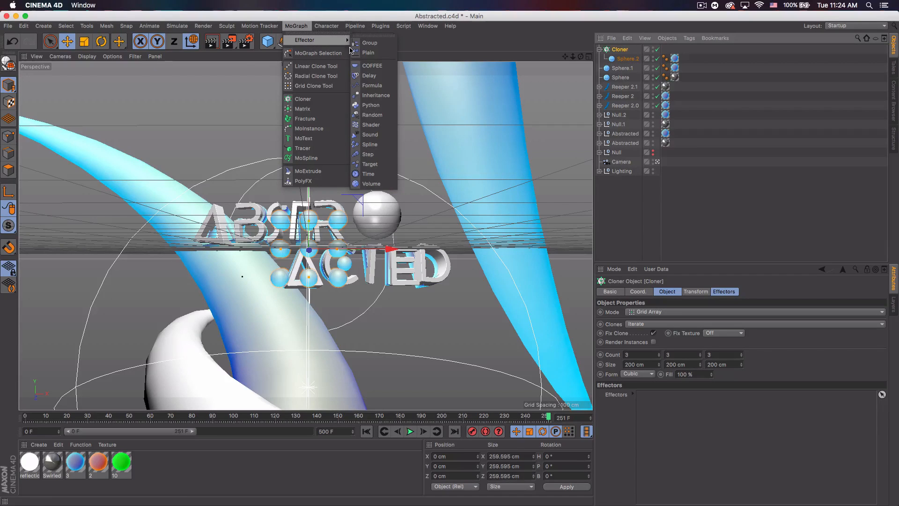
click(382, 121)
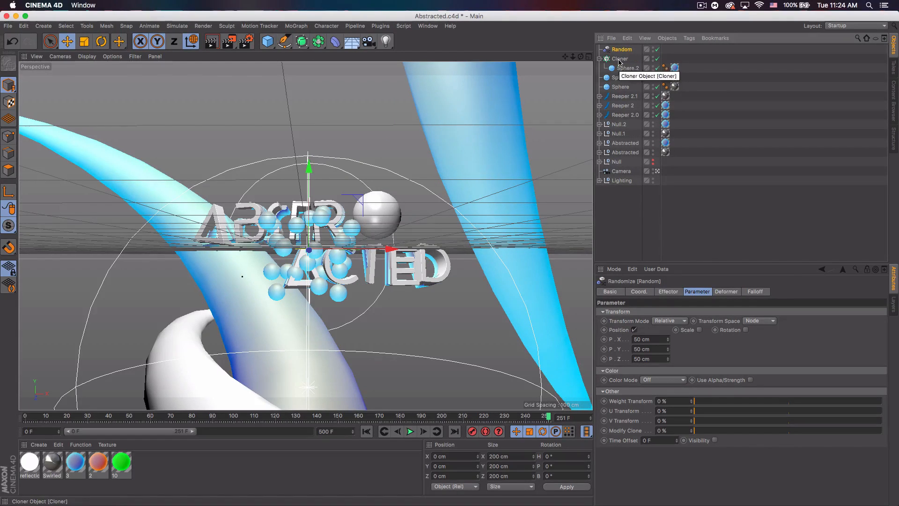
drag(669, 340, 669, 309)
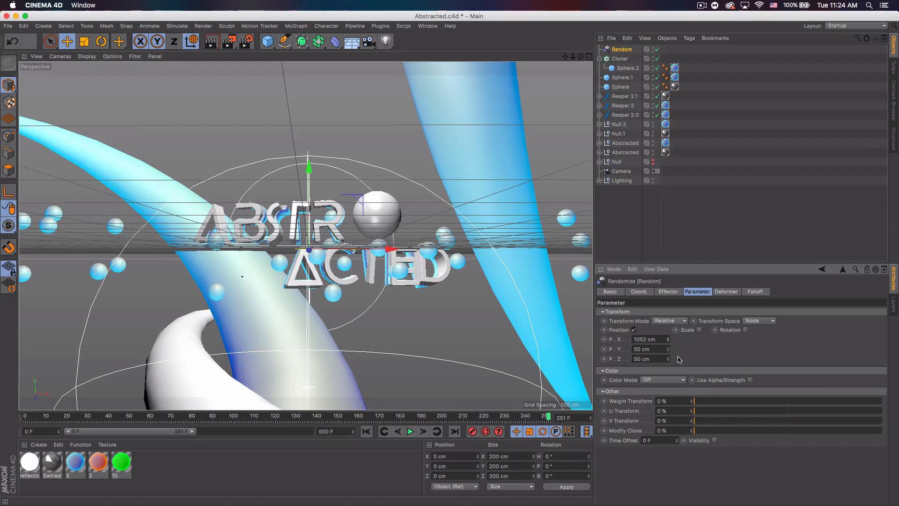
drag(669, 349, 669, 350)
Step: Shrink the cloned sphere to a radius of about 7.9 cm and give the Random effector a uniform scale of -3.66
click(626, 67)
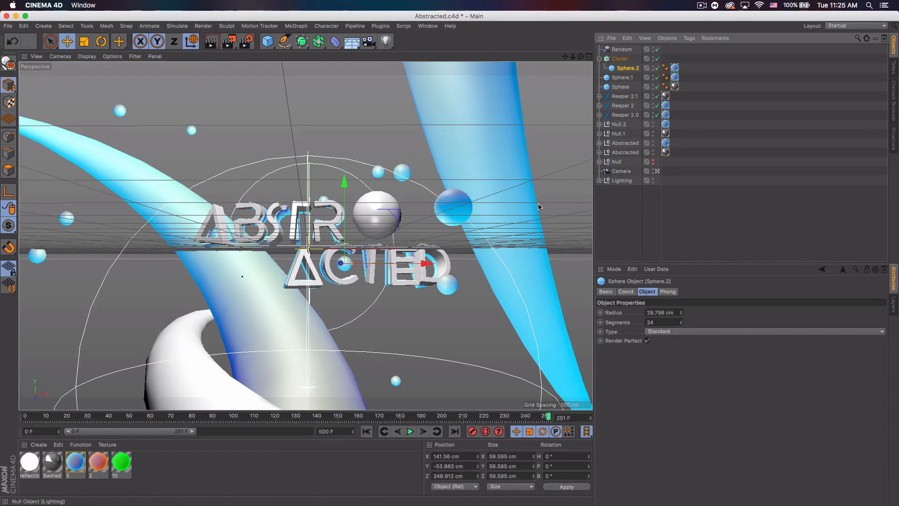
drag(352, 264, 346, 265)
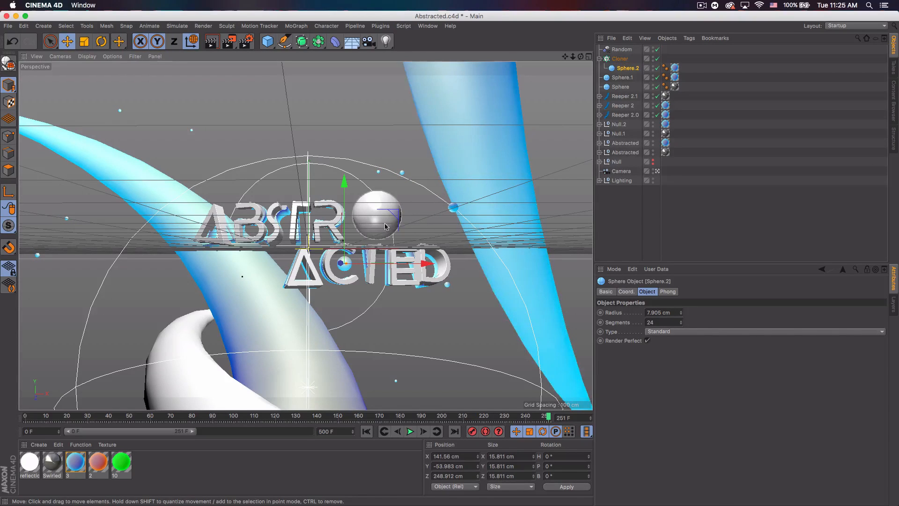
click(622, 49)
click(697, 291)
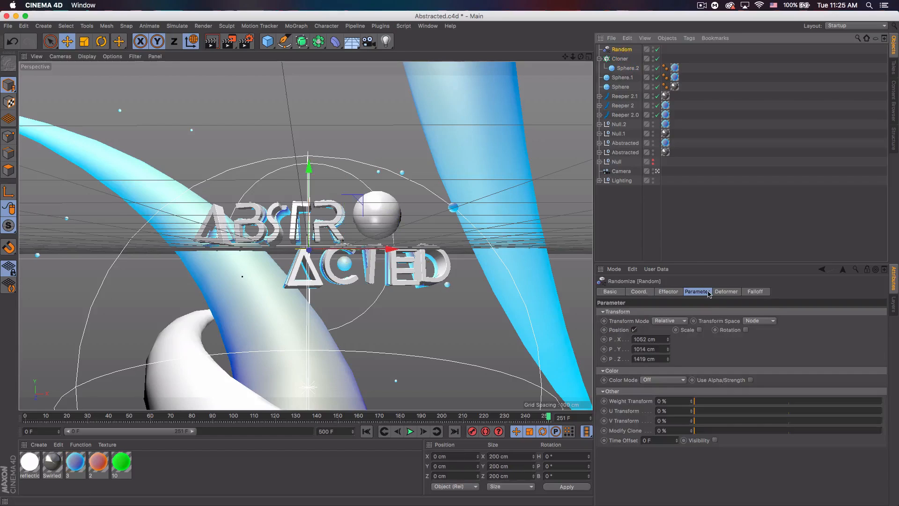
click(699, 330)
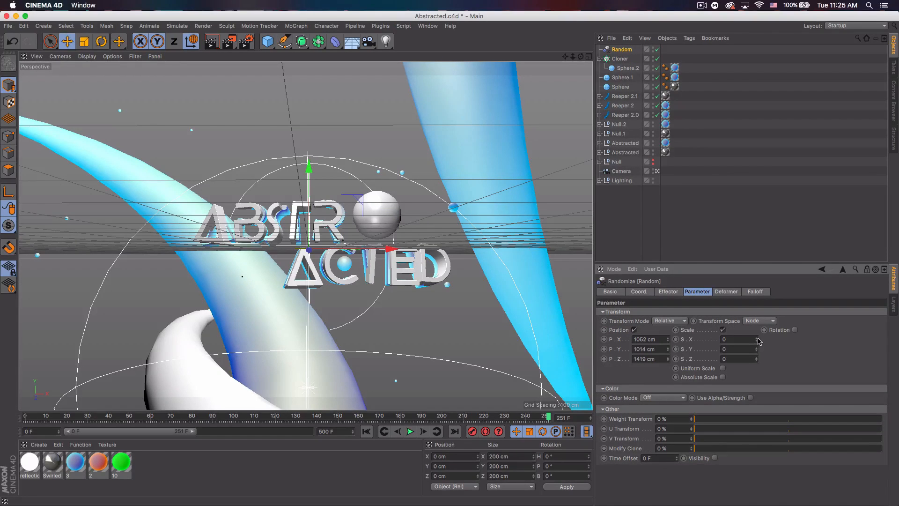
click(723, 368)
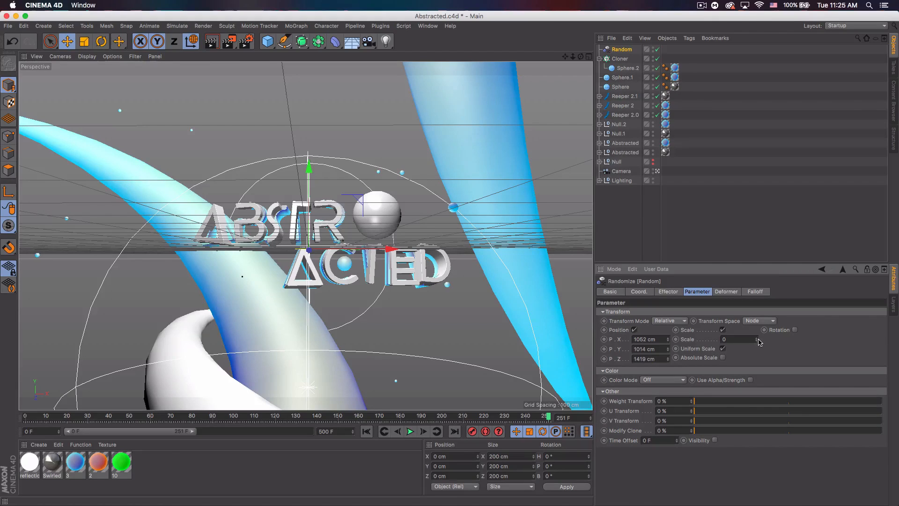
drag(756, 340, 757, 423)
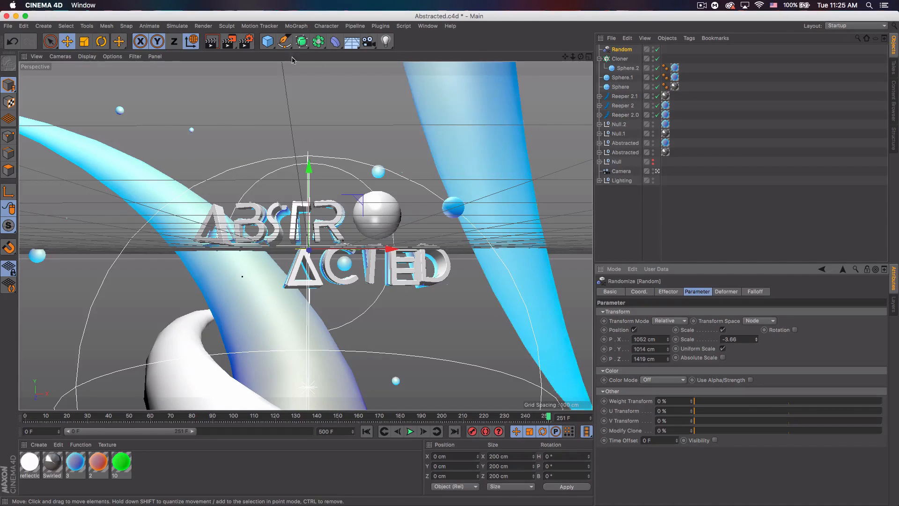
Step: Add a Platonic object at the scene centre and enlarge it to a radius of about 219 cm, keeping the Icosa type
click(266, 42)
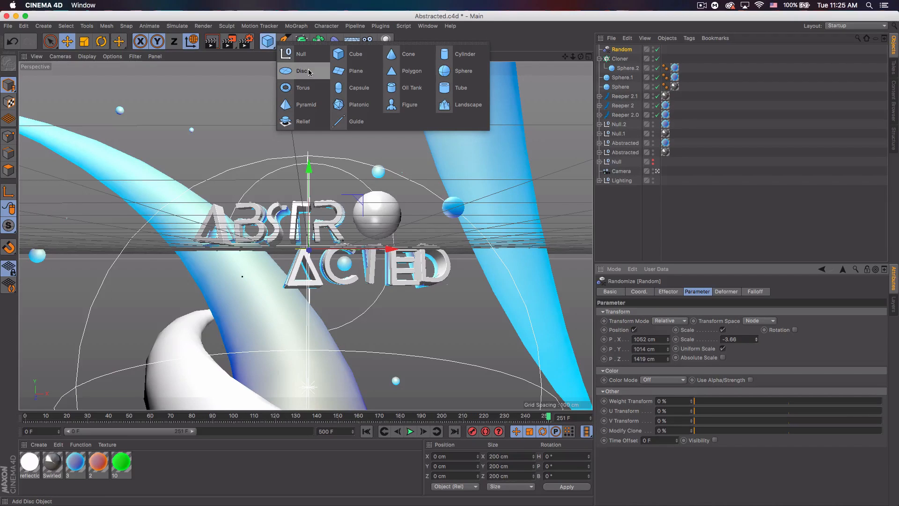
click(352, 106)
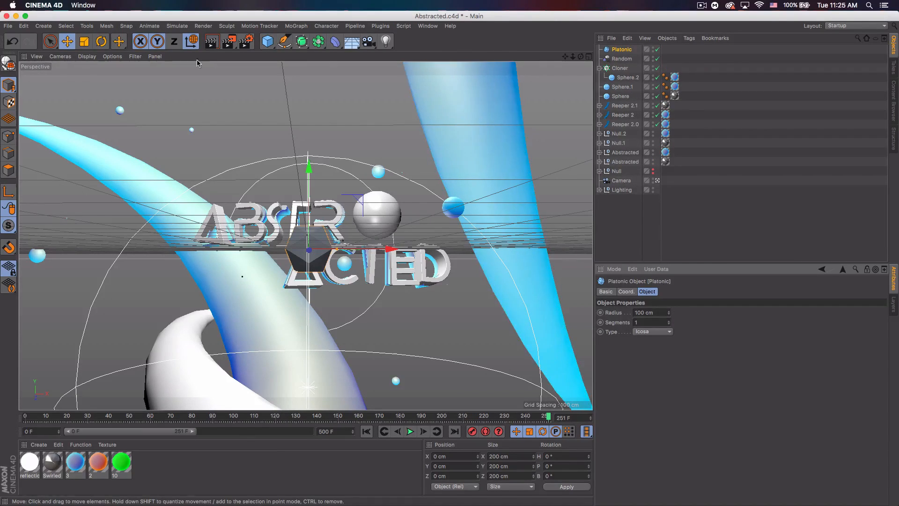
drag(338, 249, 371, 252)
click(659, 332)
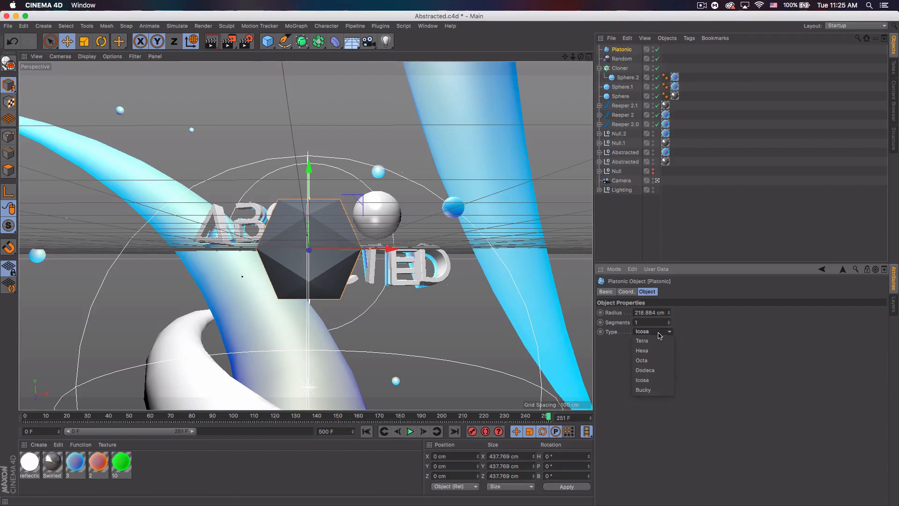
click(706, 334)
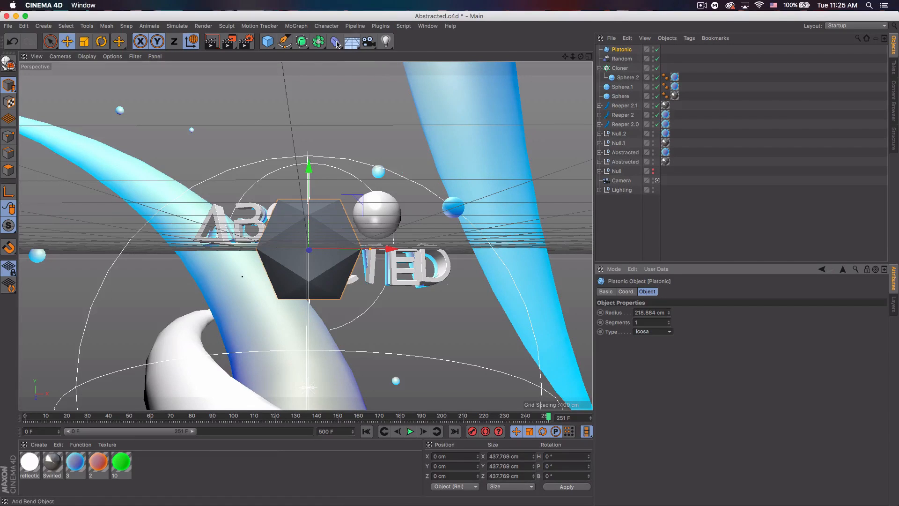
Step: Add a Displacer deformer as a child of the Platonic and load a Noise shader into it
click(336, 43)
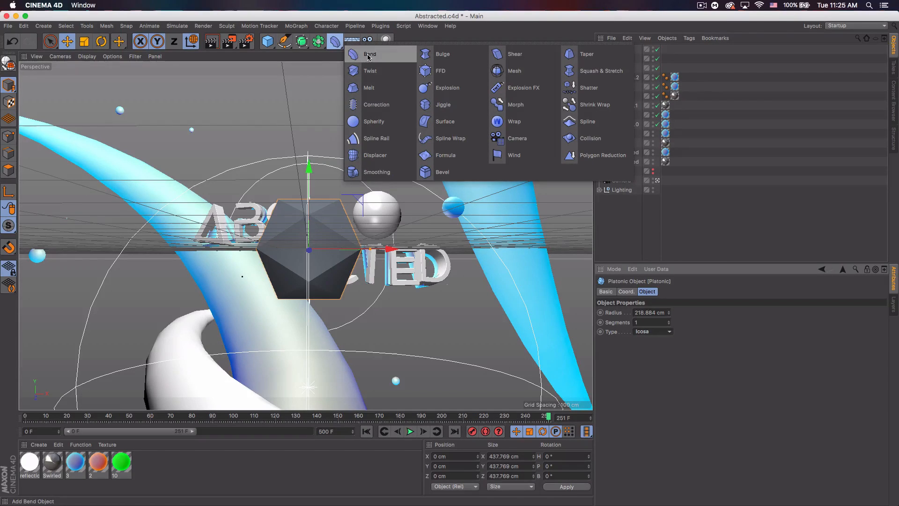
click(383, 155)
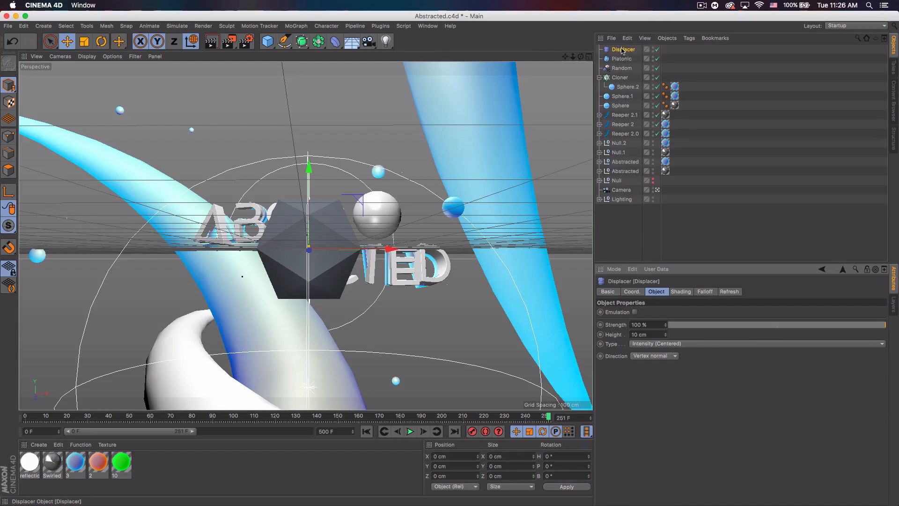
drag(623, 49, 627, 60)
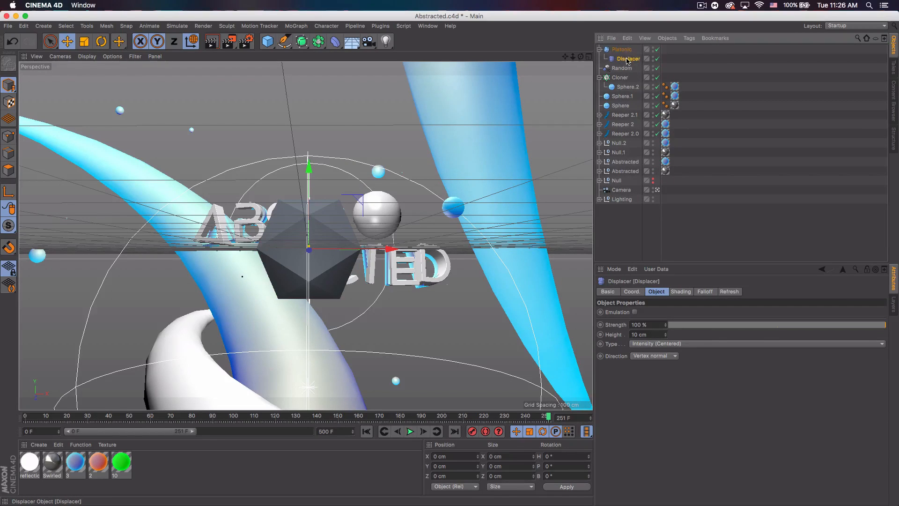
click(682, 292)
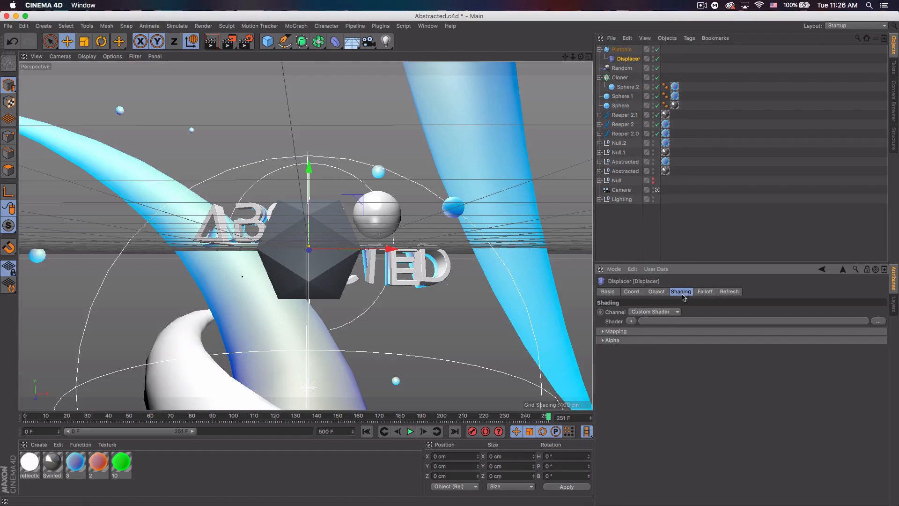
click(632, 322)
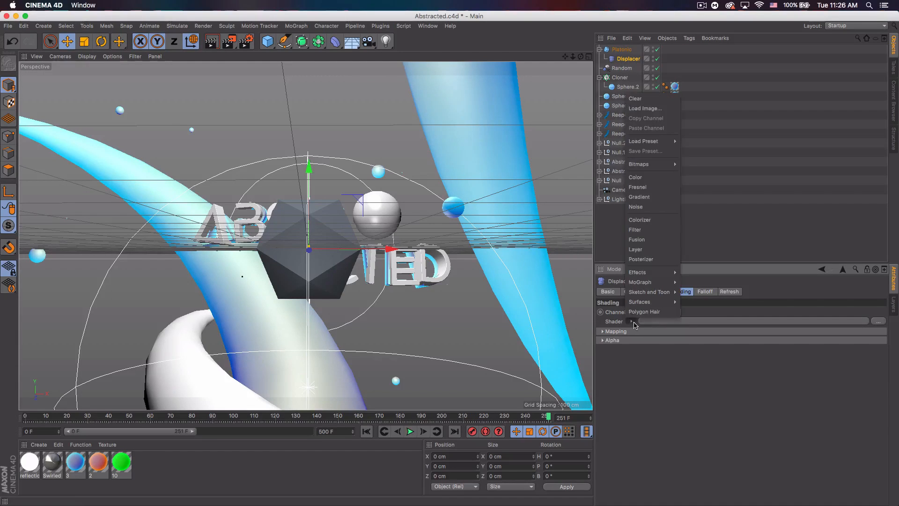
click(636, 207)
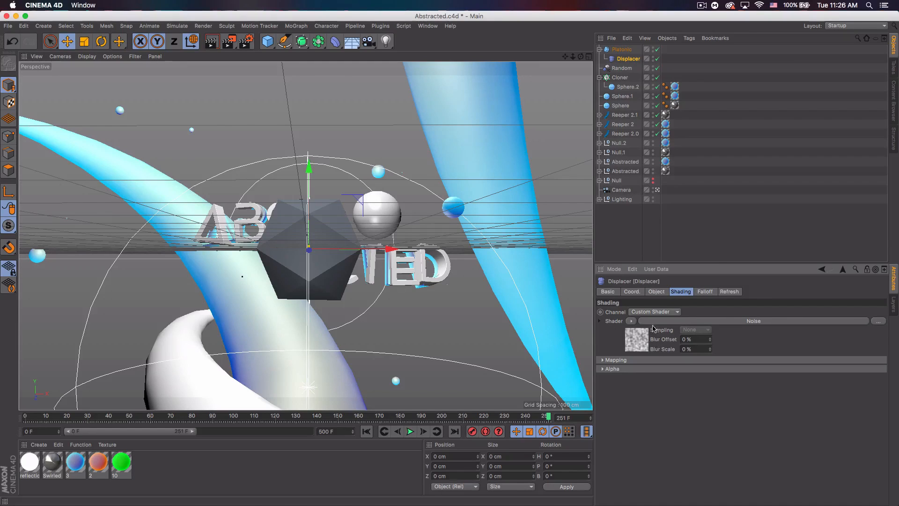
Step: Try the Buya noise type in the Displacer's shader with a displacement height of 35 cm
click(637, 341)
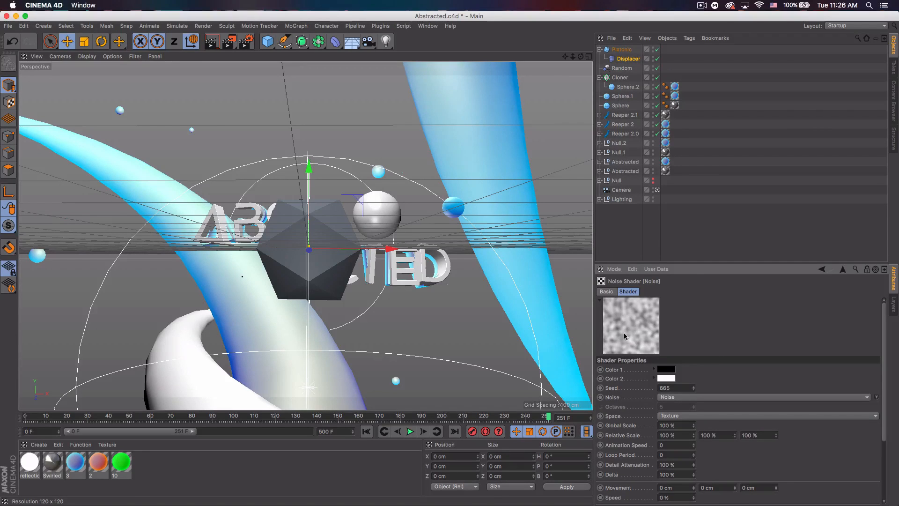
click(869, 397)
scroll(830, 407, down, 3)
scroll(830, 406, up, 1)
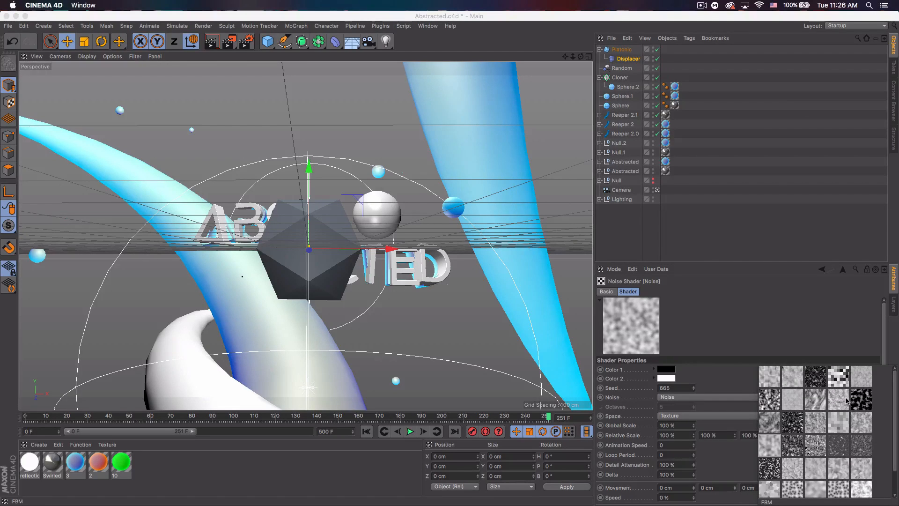
click(814, 380)
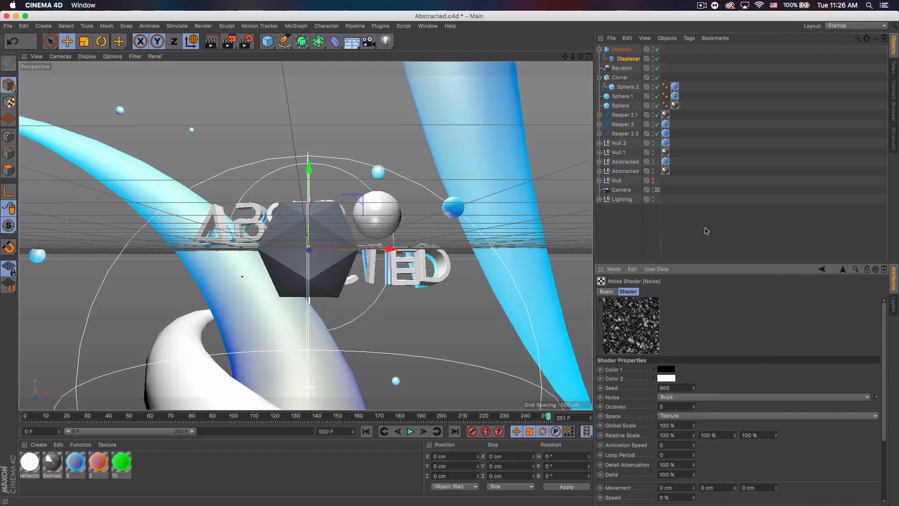
click(843, 271)
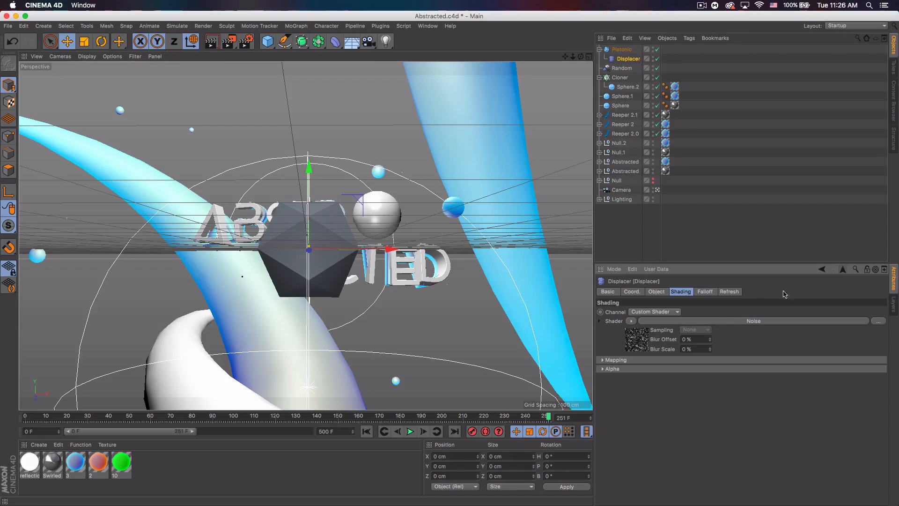
click(660, 292)
drag(665, 337, 665, 319)
Step: Set the noise type of the Displacer's shader to Blistered Turbulence
click(681, 292)
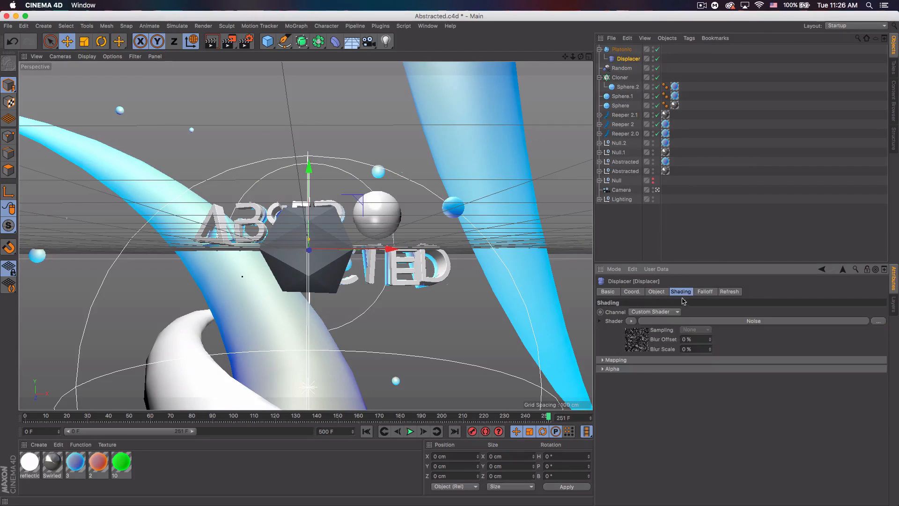
click(641, 340)
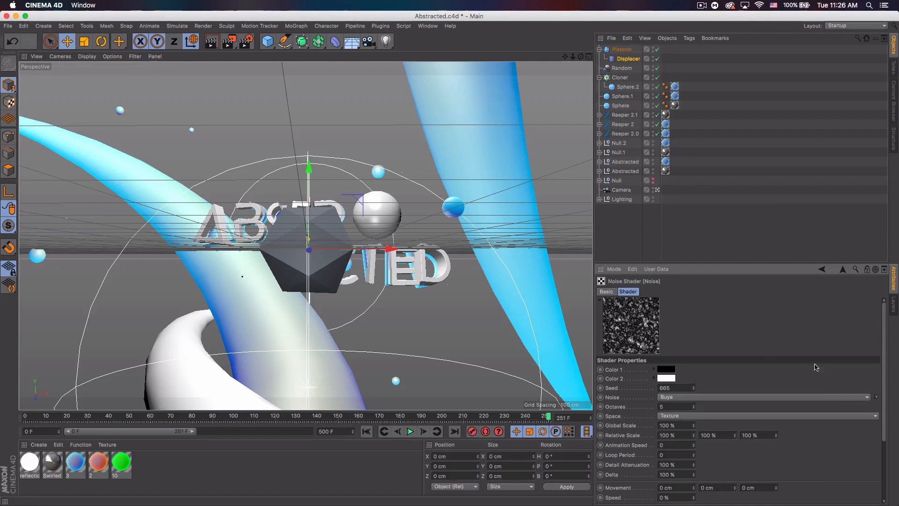
click(873, 398)
click(795, 374)
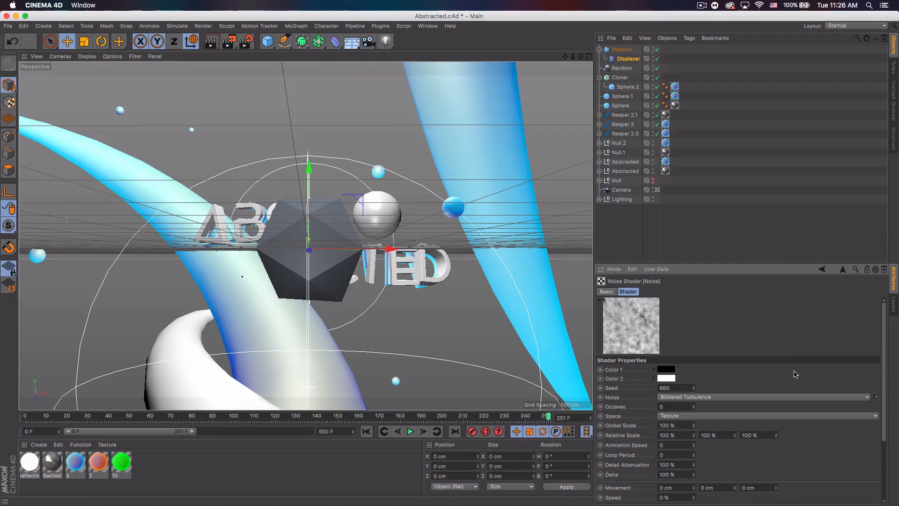
Step: Set the Displacer's height to about -441 cm to distort the Platonic strongly
click(637, 59)
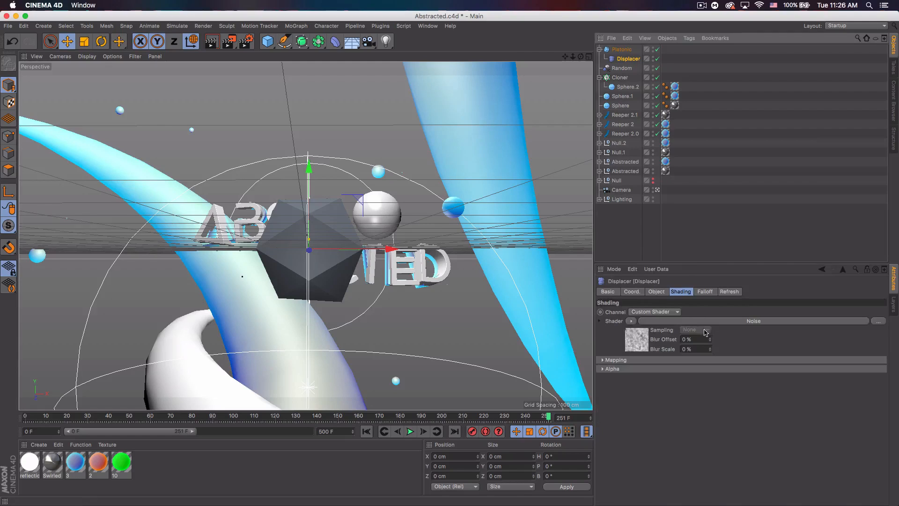
click(657, 292)
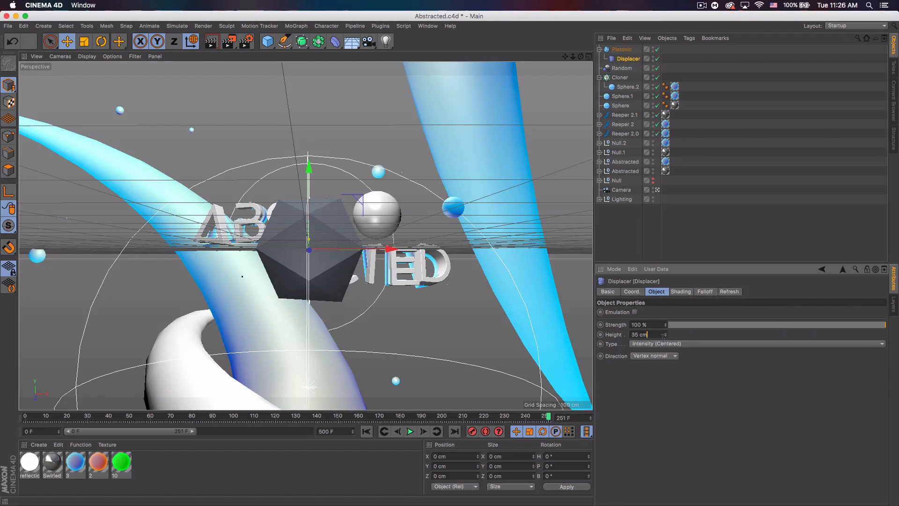
drag(666, 334, 666, 379)
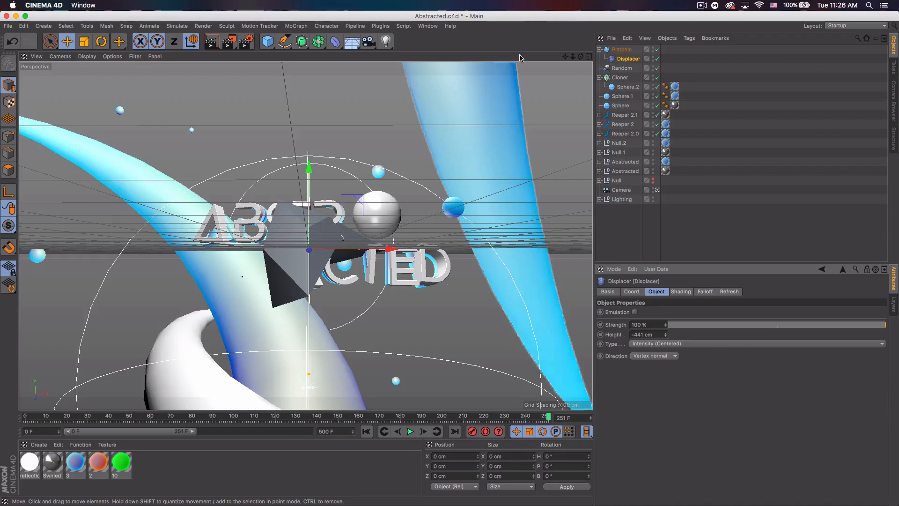
Step: Nest the displaced Platonic in a new Subdivision Surface, set its editor subdivision to 5 and preview-render the view
drag(298, 42, 346, 59)
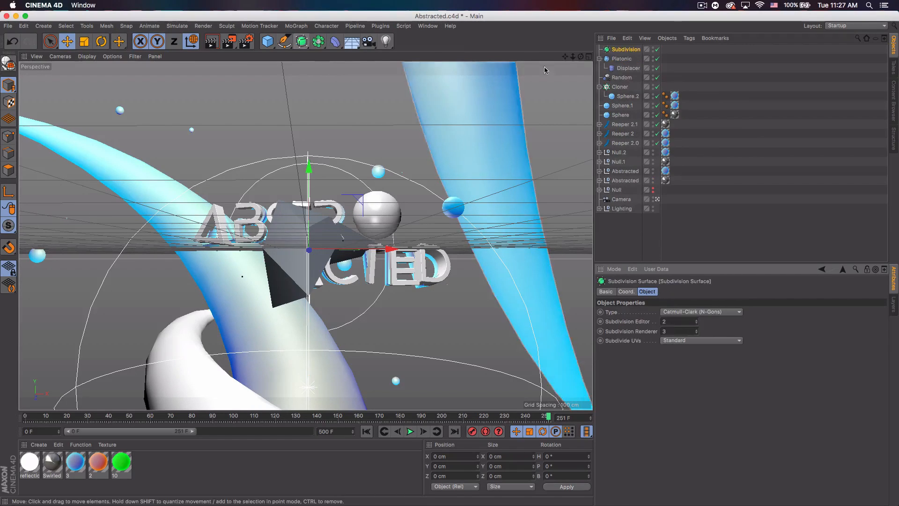
drag(625, 60, 624, 51)
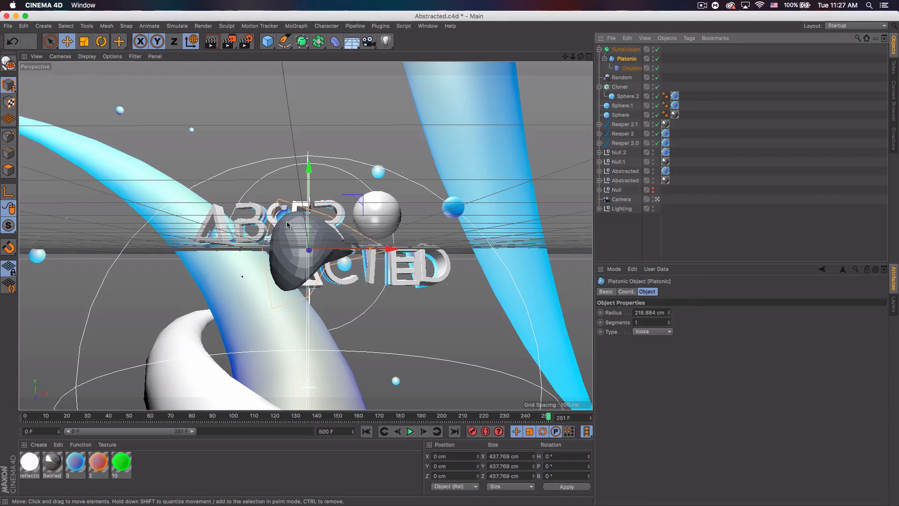
click(625, 51)
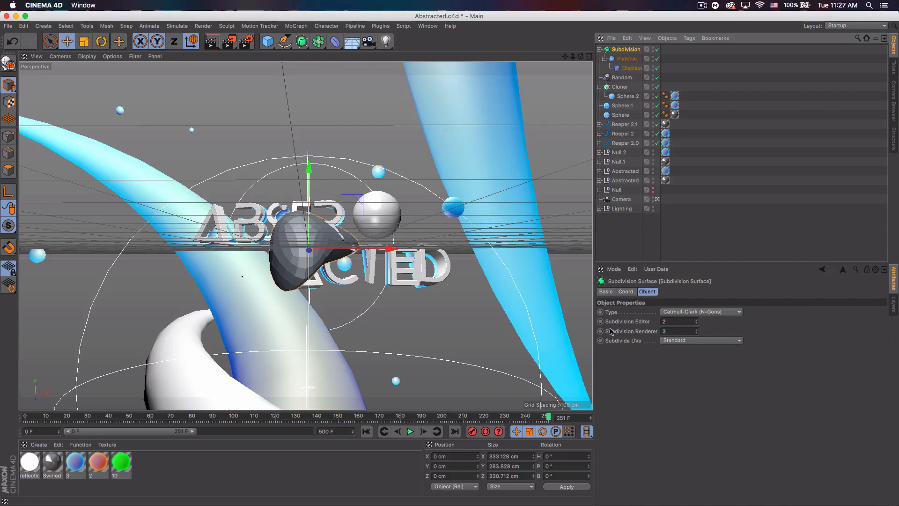
click(697, 320)
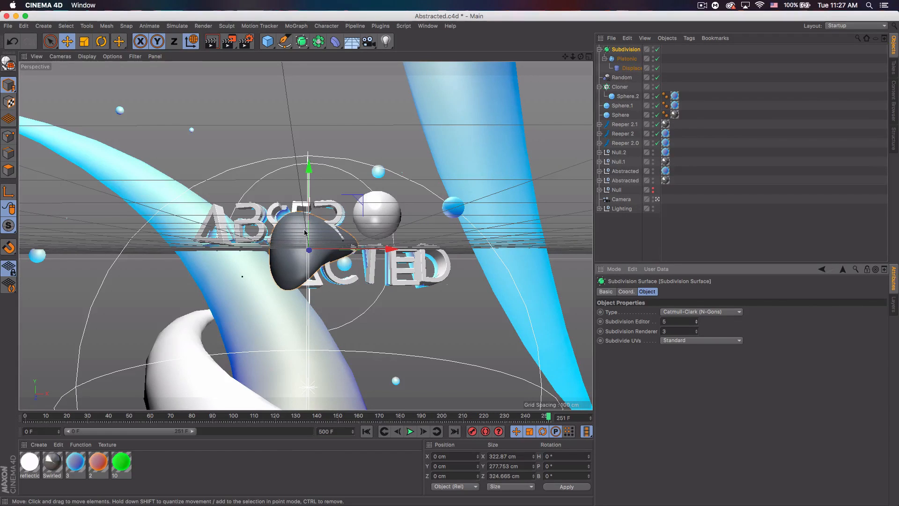
key(ctrl+r)
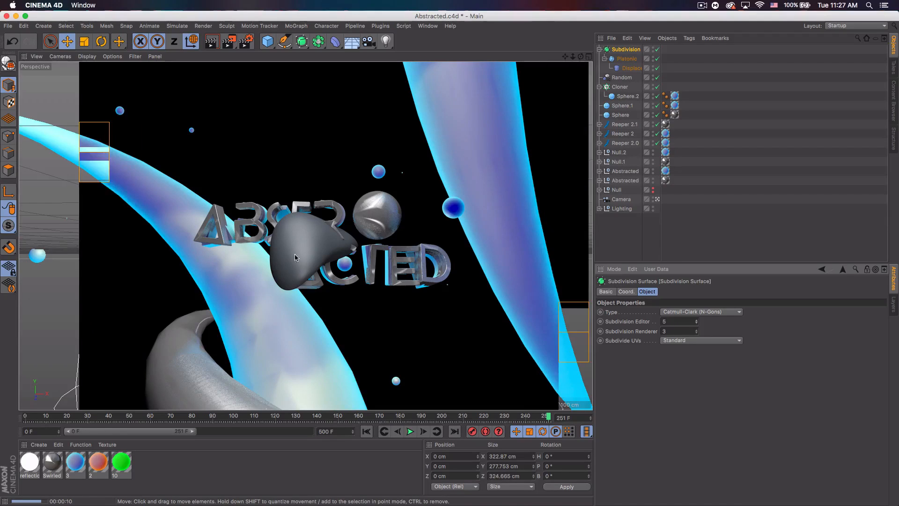
click(299, 239)
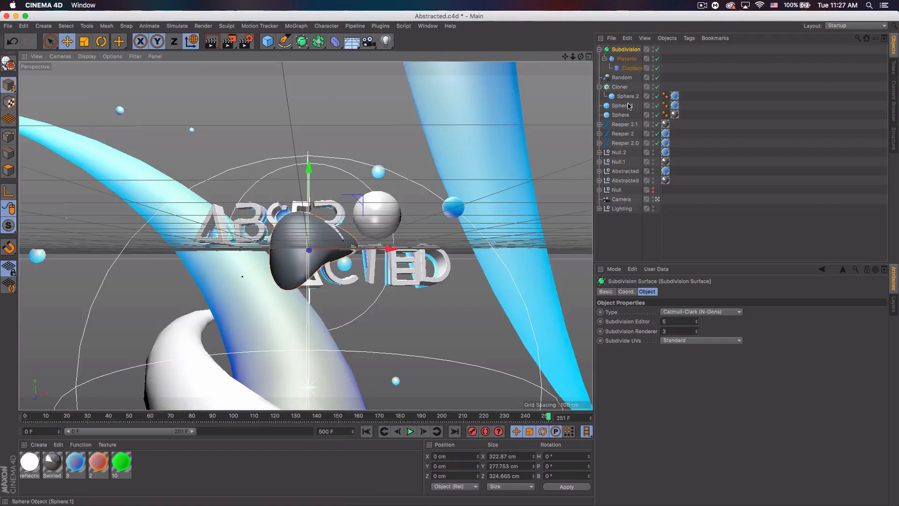
Step: Add a Phong tag to the Subdivision Surface and collapse its hierarchy in the object list
right_click(622, 52)
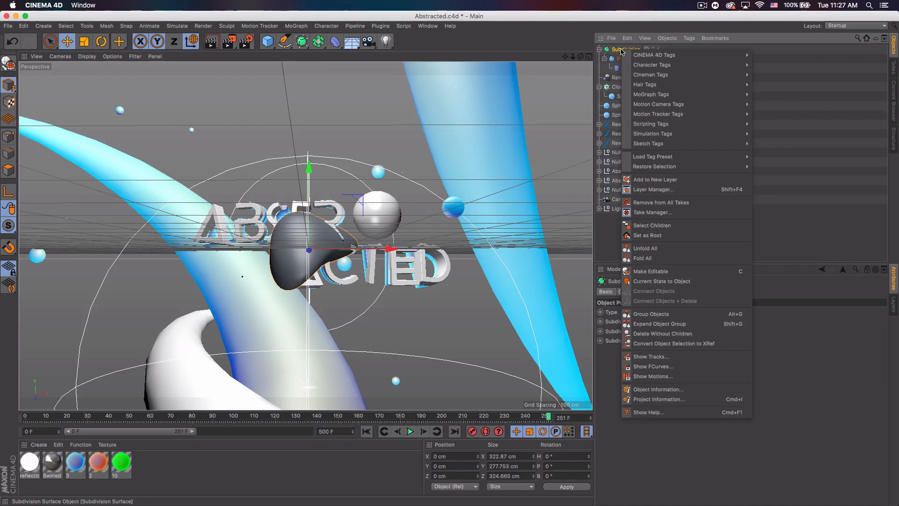
mouse_move(702, 55)
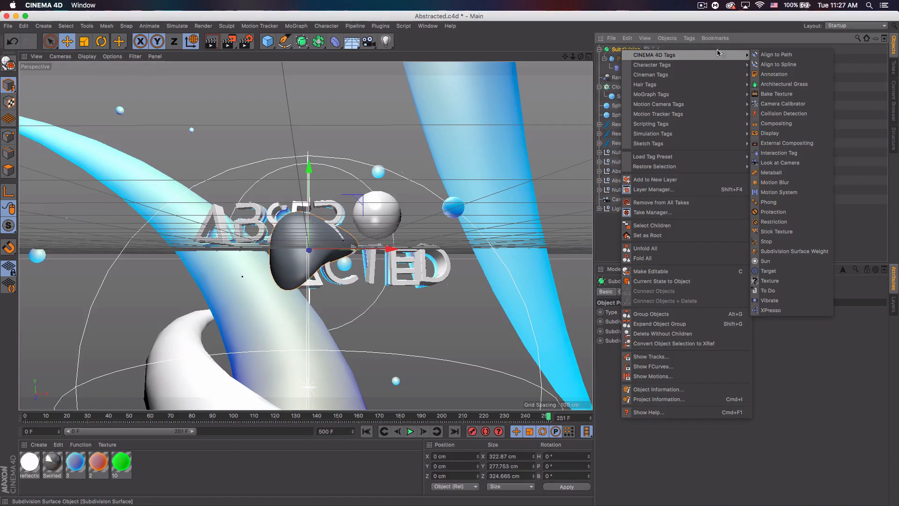
click(777, 203)
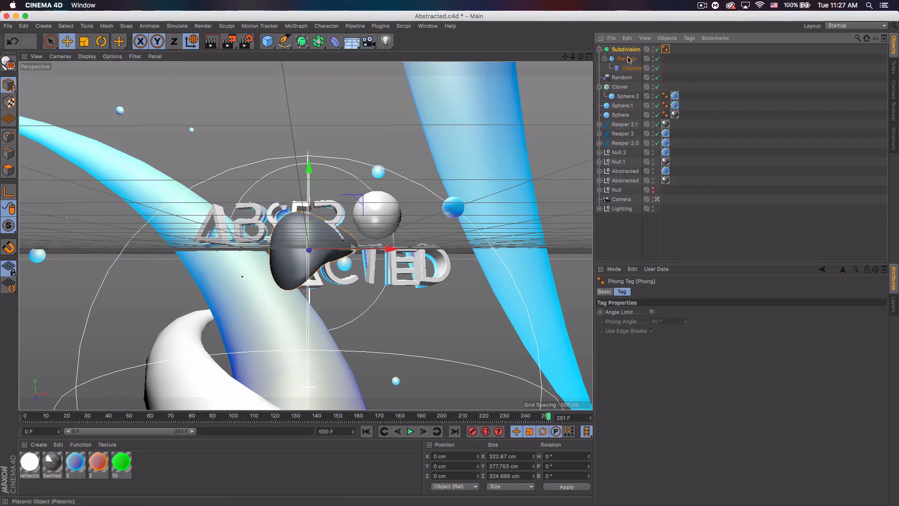
click(601, 49)
click(627, 49)
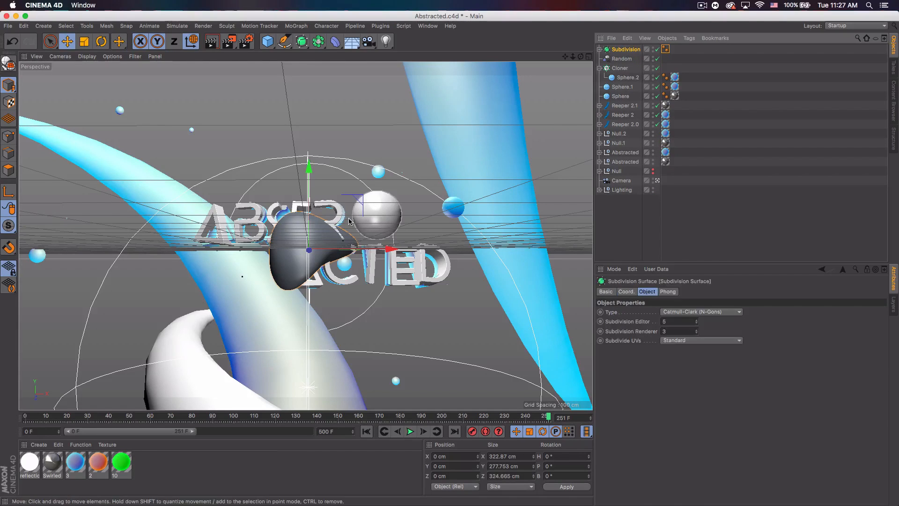
Step: Try scaling the Subdivision Surface shape and undo the scaling
click(84, 41)
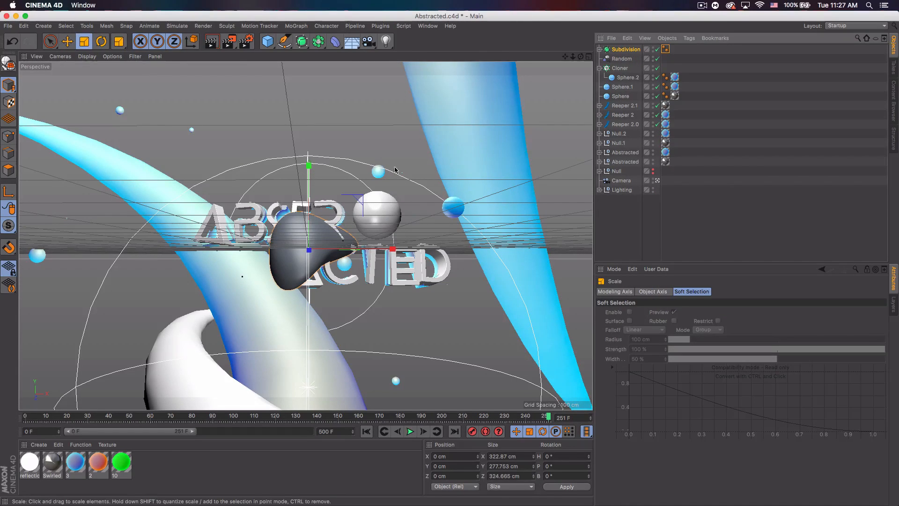
drag(468, 159, 529, 159)
drag(380, 205, 393, 204)
key(super+z)
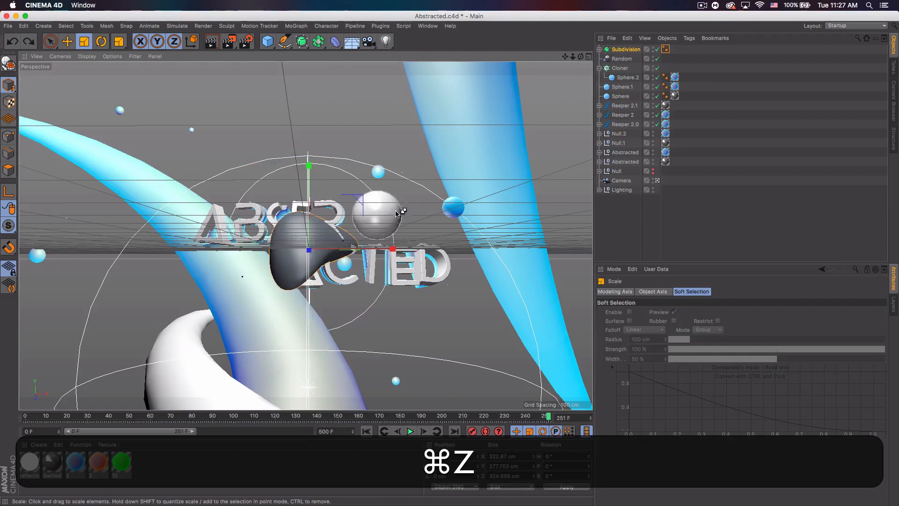
Step: Move the smoothed shape behind the second lettering row to about X 392 cm, Z 731 cm, and apply the blue material 3
key(e)
drag(399, 254, 395, 251)
drag(487, 252, 471, 252)
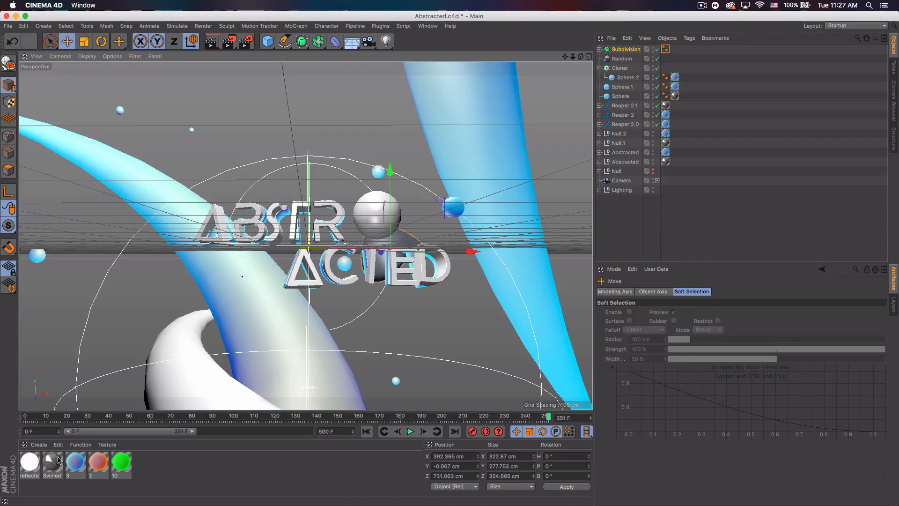
drag(633, 56, 627, 50)
Step: Duplicate the Subdivision Surface with its children and scale the copy's shape up around the lettering
click(626, 49)
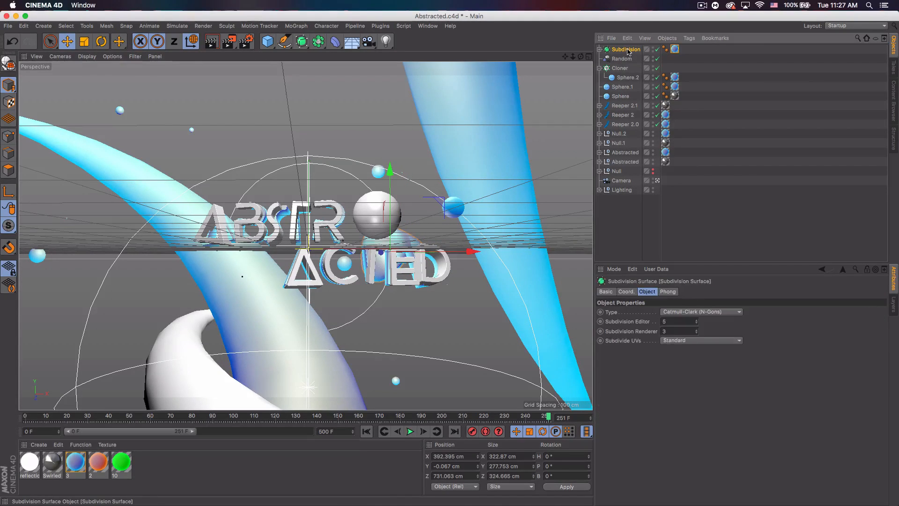
key(super+c)
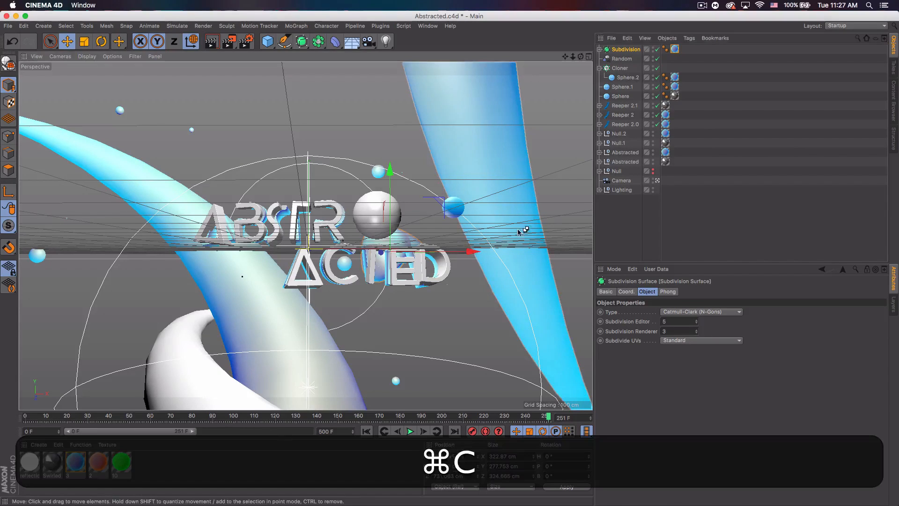
key(super+v)
click(600, 49)
click(627, 58)
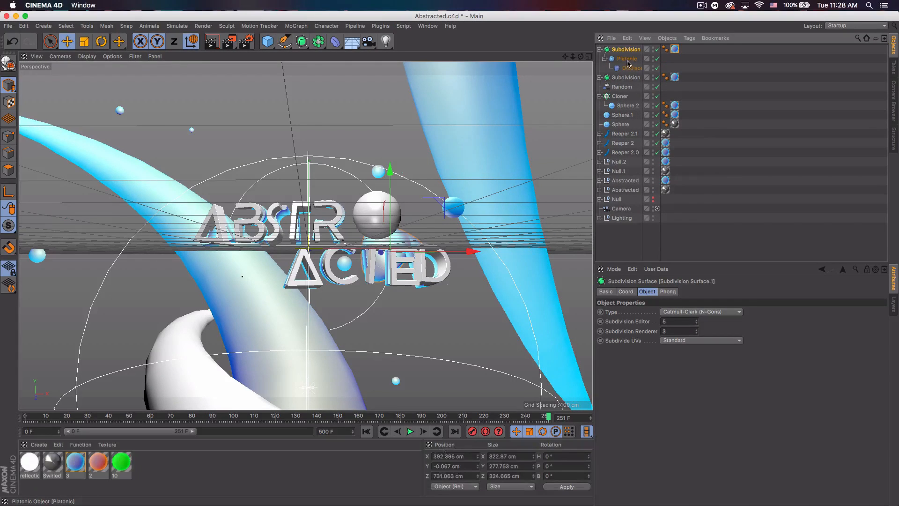
click(85, 44)
drag(434, 167, 599, 78)
Step: Set the copy's Displacer height to about 3538 cm and scale its Platonic down to about 120 cm
click(632, 68)
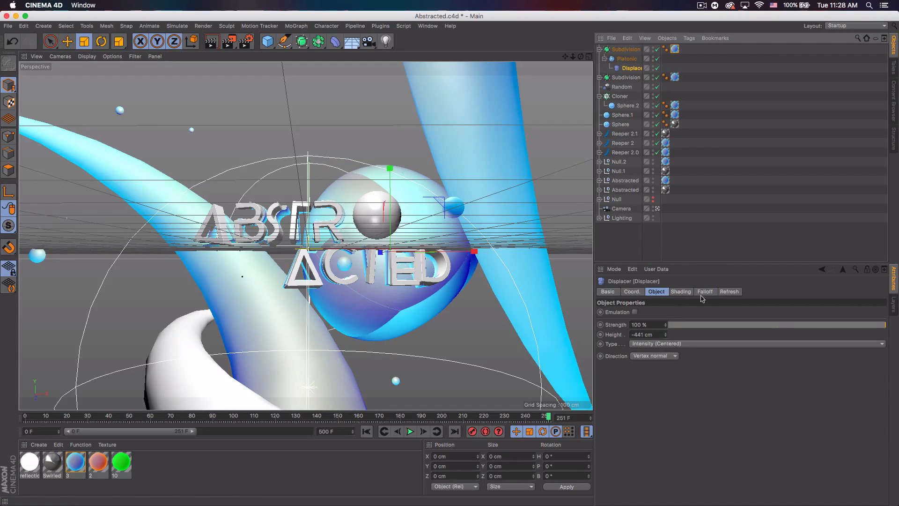
drag(667, 337, 667, 282)
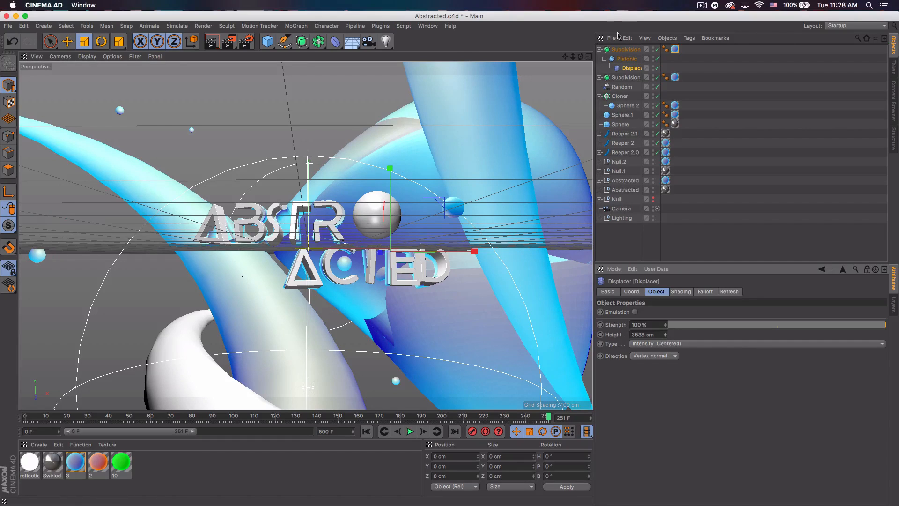
click(344, 155)
drag(424, 173, 127, 250)
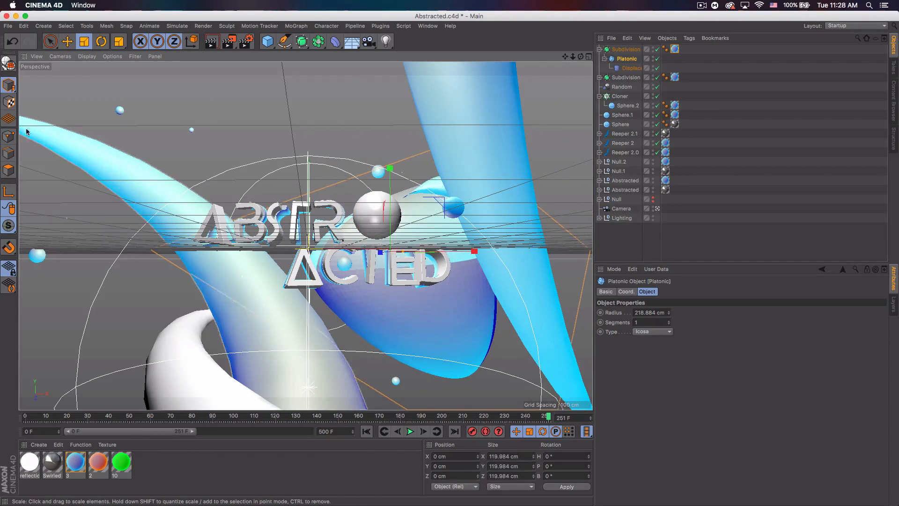
Step: Move the copy's Platonic to about X -1765, Y 617, Z 708 cm and rotate it to about H 52°, P 159°, B -60°
key(e)
drag(466, 253, 169, 278)
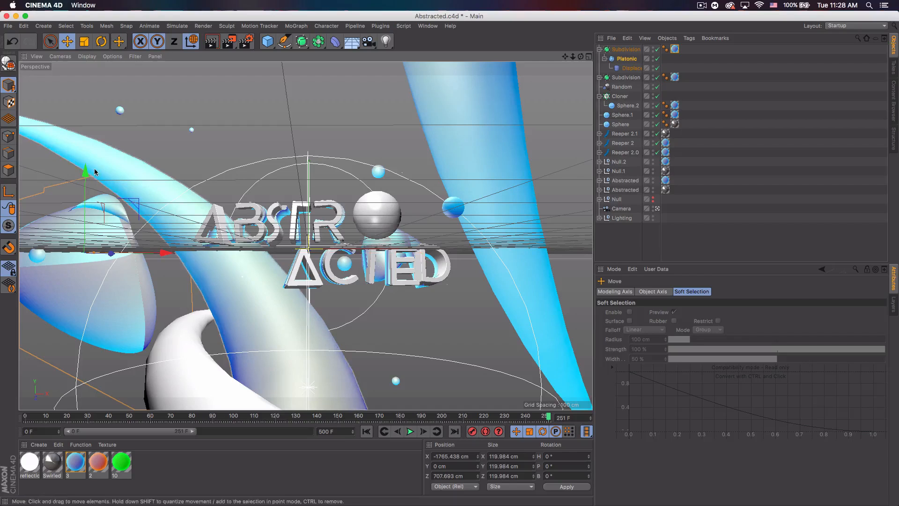
drag(84, 175, 154, 94)
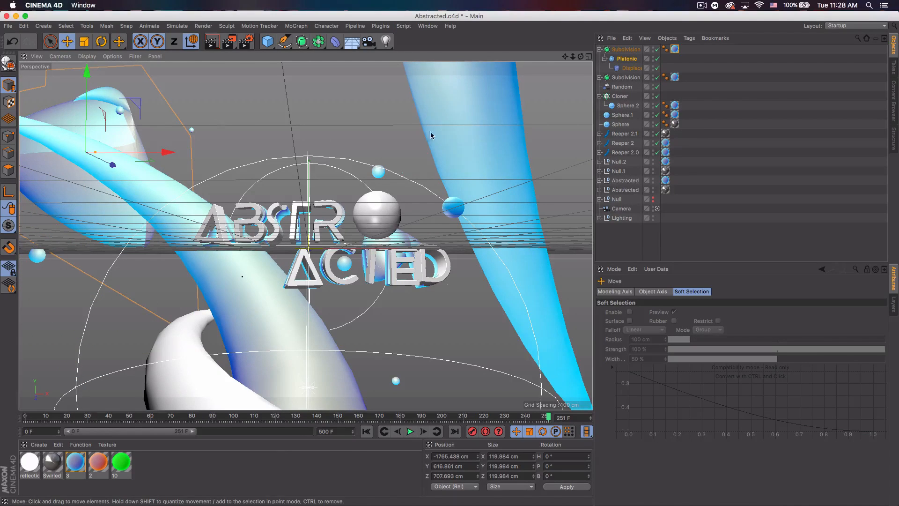
key(r)
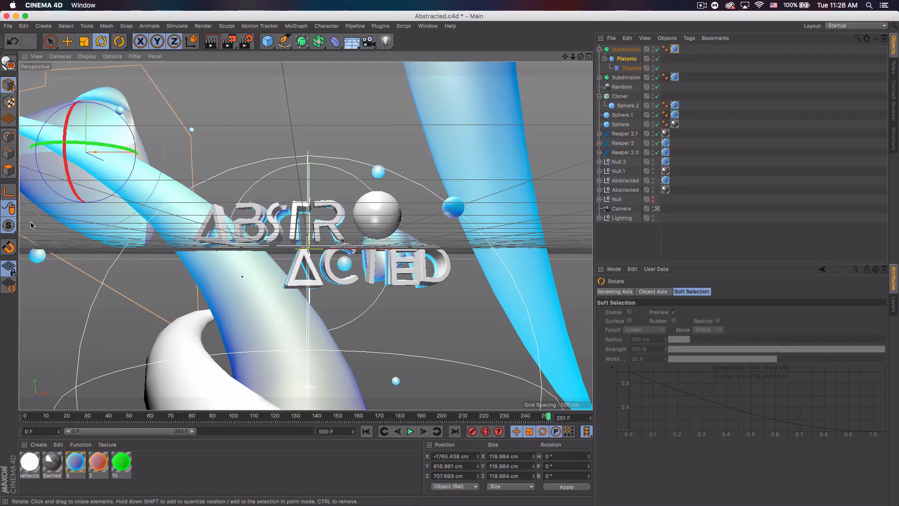
drag(62, 173, 150, 136)
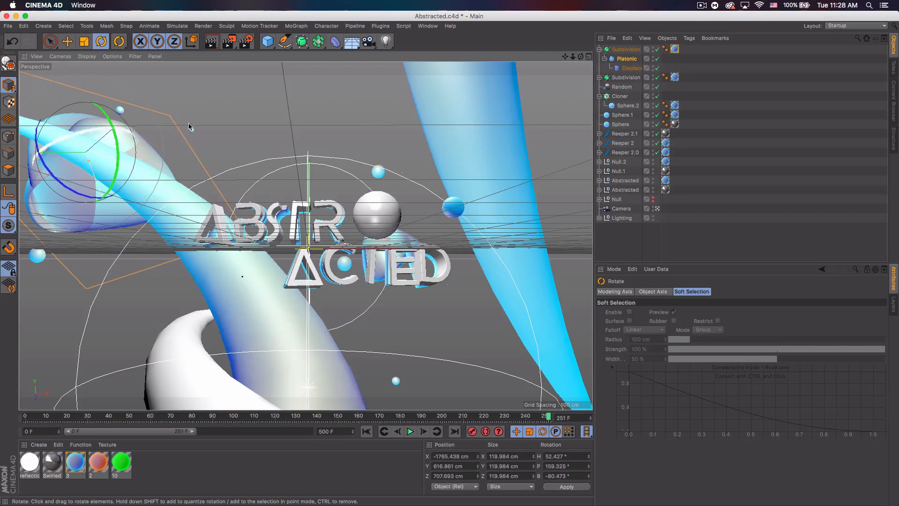
Step: Duplicate both Subdivision Surface objects together and replace the material on the two copies with Swirled
click(600, 49)
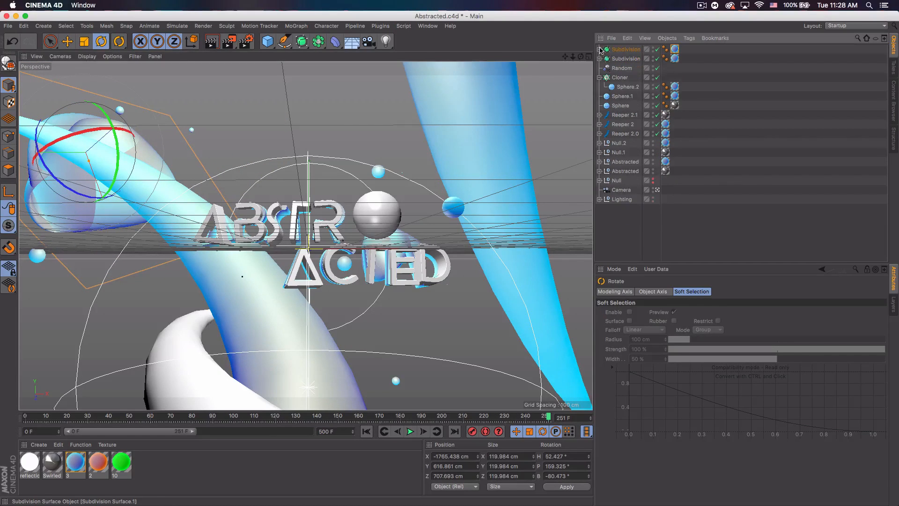
shift+click(625, 60)
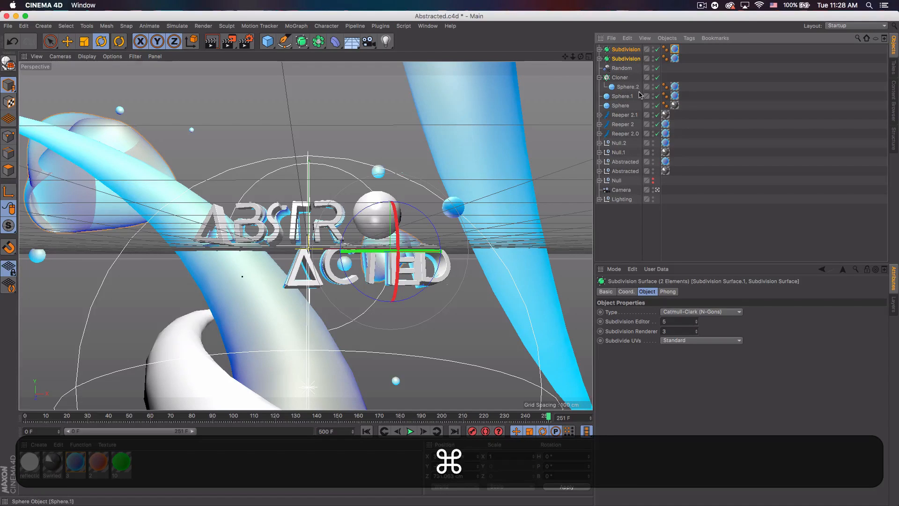
key(super+c)
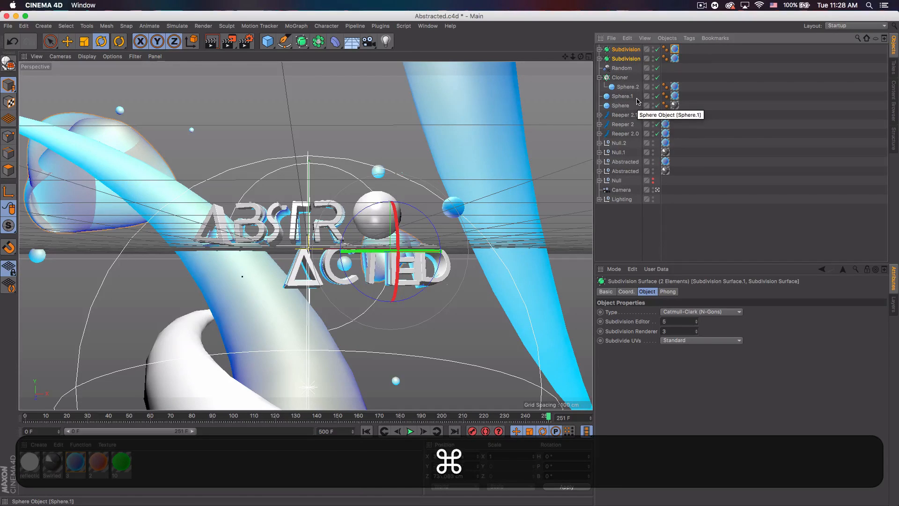
key(super+v)
drag(52, 461, 666, 78)
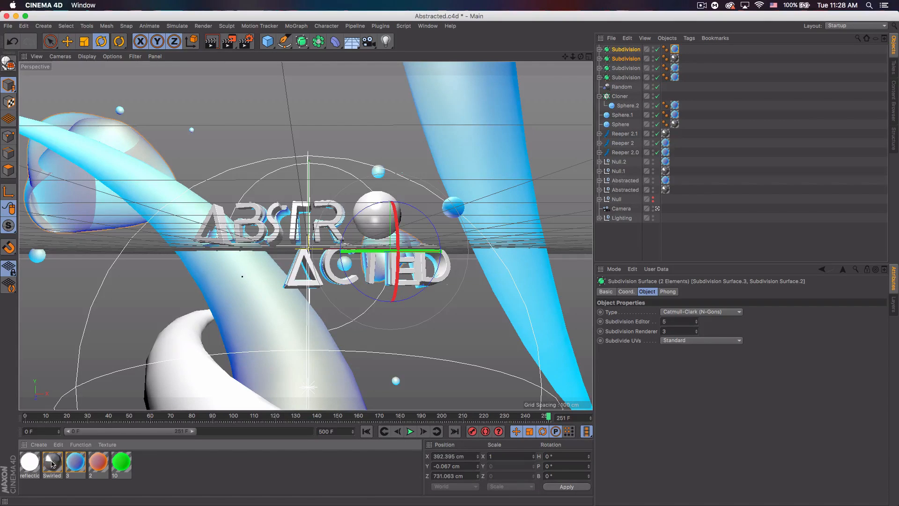
drag(676, 50, 675, 51)
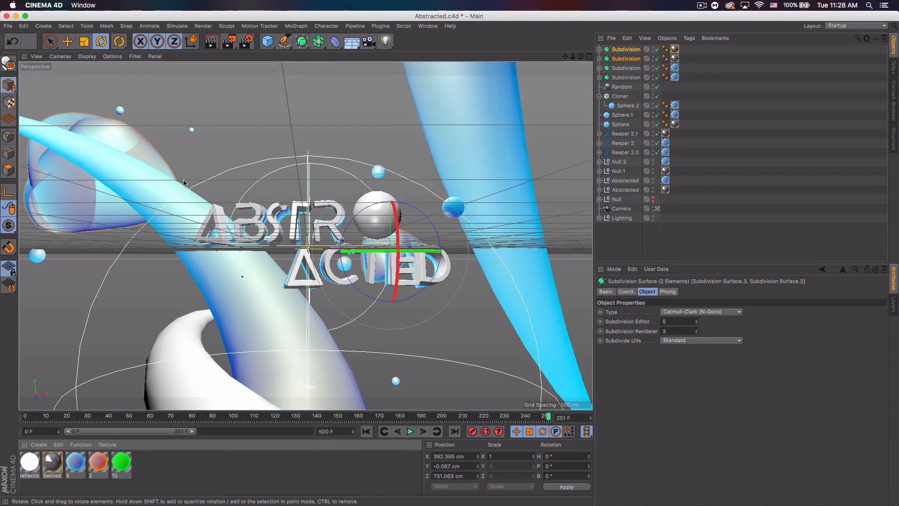
Step: Rotate the two Swirled copies to about H 245°, P -31°, B 332° and move them up so one sits above the lettering
drag(393, 253, 402, 294)
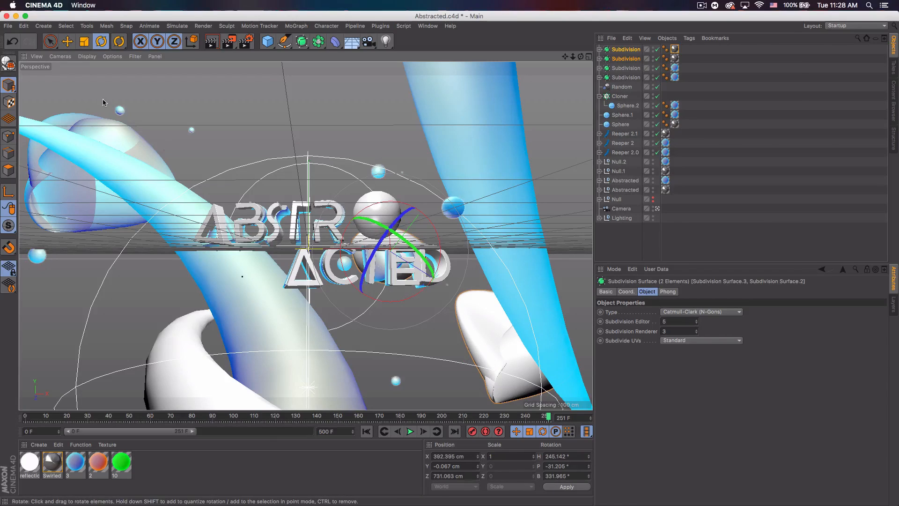
key(e)
drag(428, 261, 278, 212)
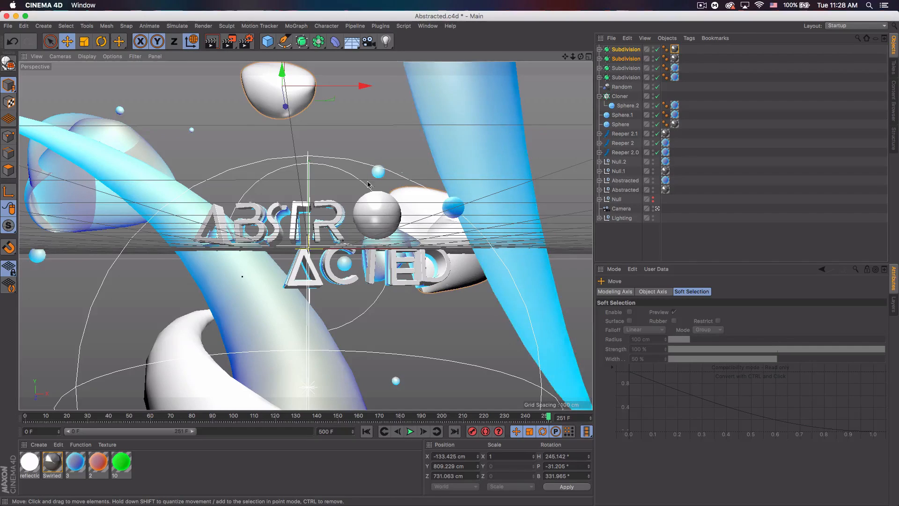
drag(294, 87, 306, 89)
click(837, 119)
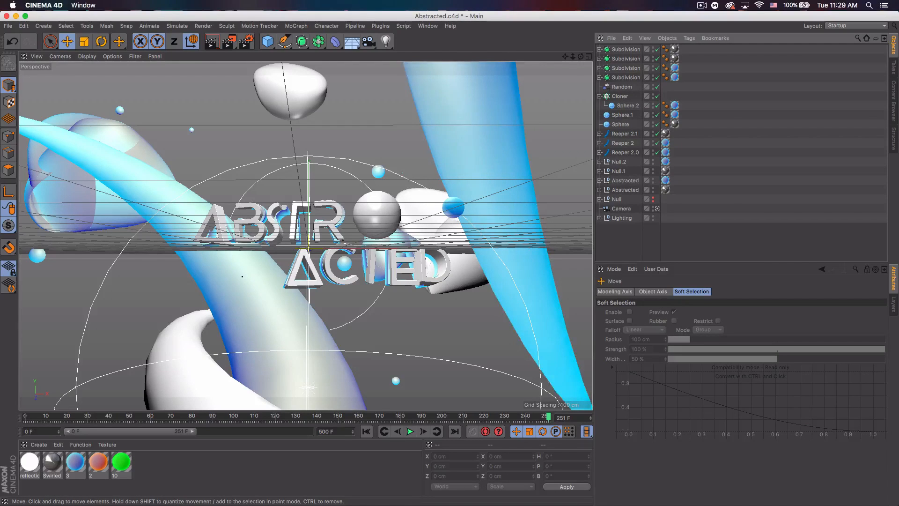
Step: Check the reference render in Finder, return to Cinema 4D, and add a Sweep containing two Circle splines
key(super+Tab)
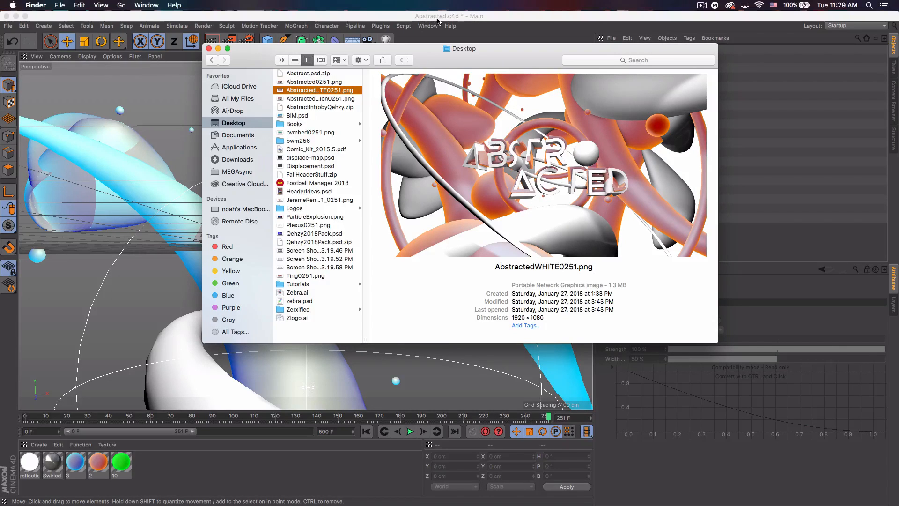
click(489, 22)
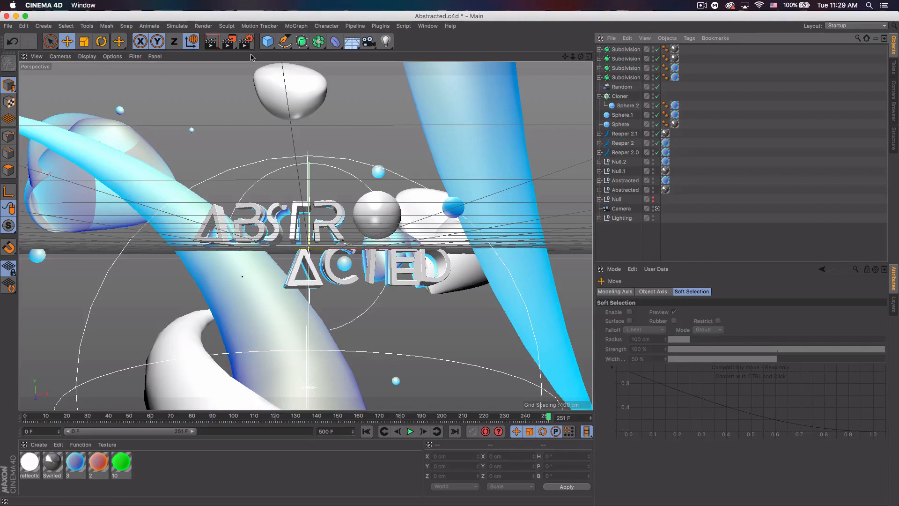
drag(283, 42, 386, 71)
drag(283, 42, 387, 71)
drag(303, 42, 344, 87)
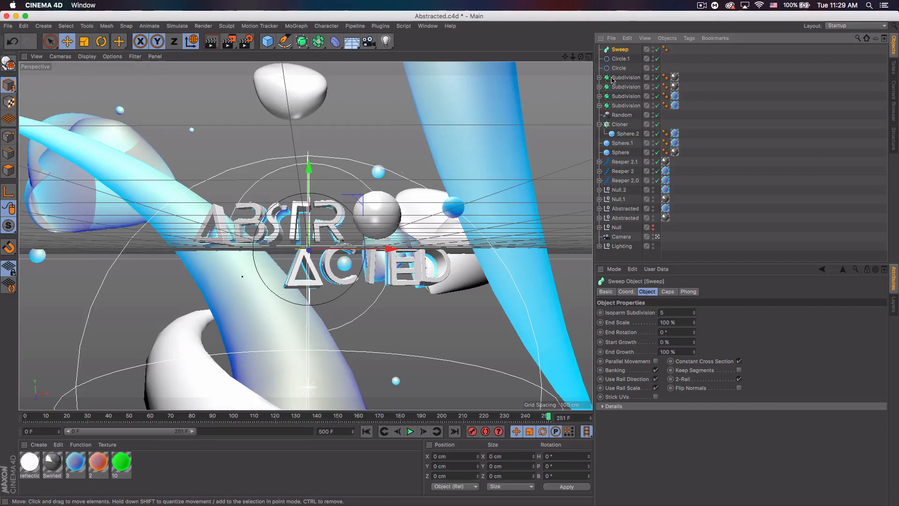
click(622, 59)
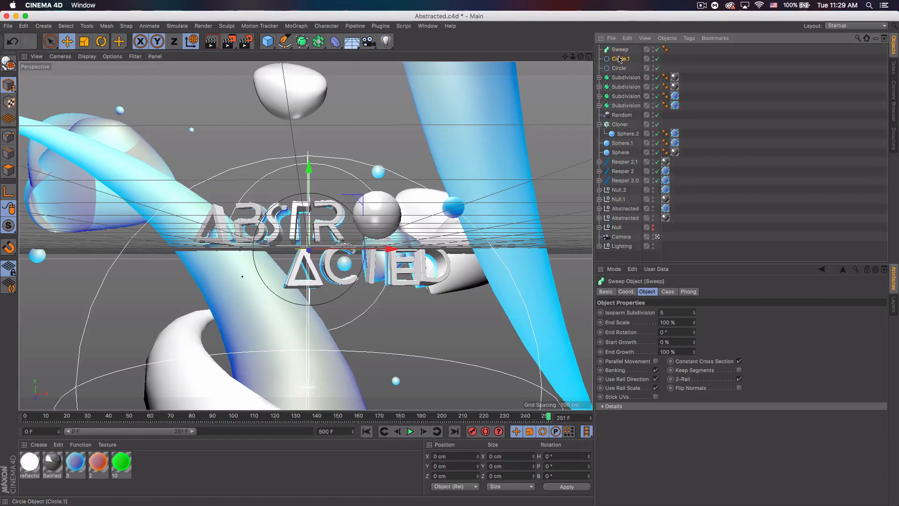
drag(621, 52, 621, 50)
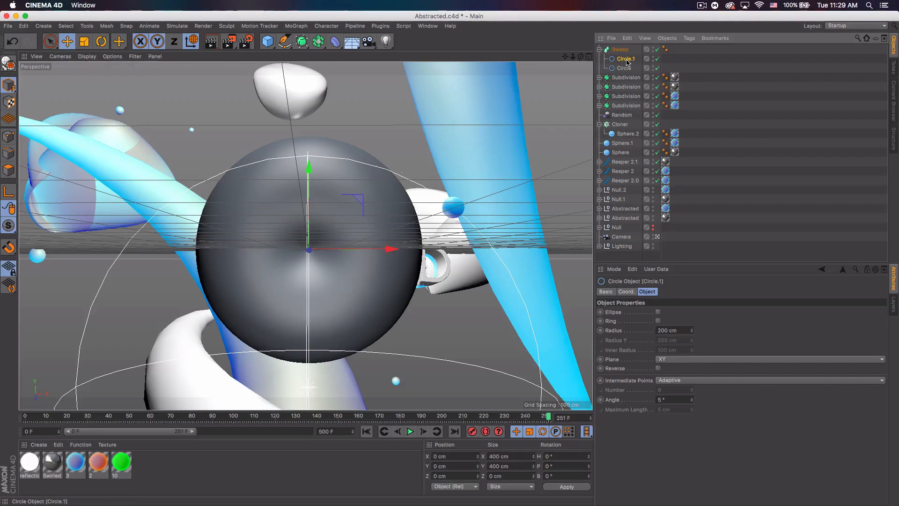
Step: Set the sweep's profile circle radius to 9 cm and path circle radius to 494 cm, and apply material 3 to the Sweep
drag(691, 335, 692, 368)
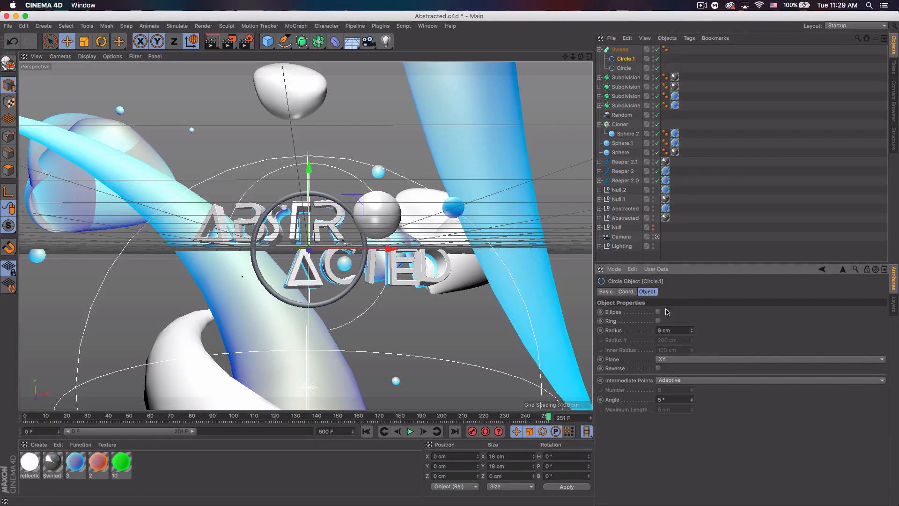
click(624, 69)
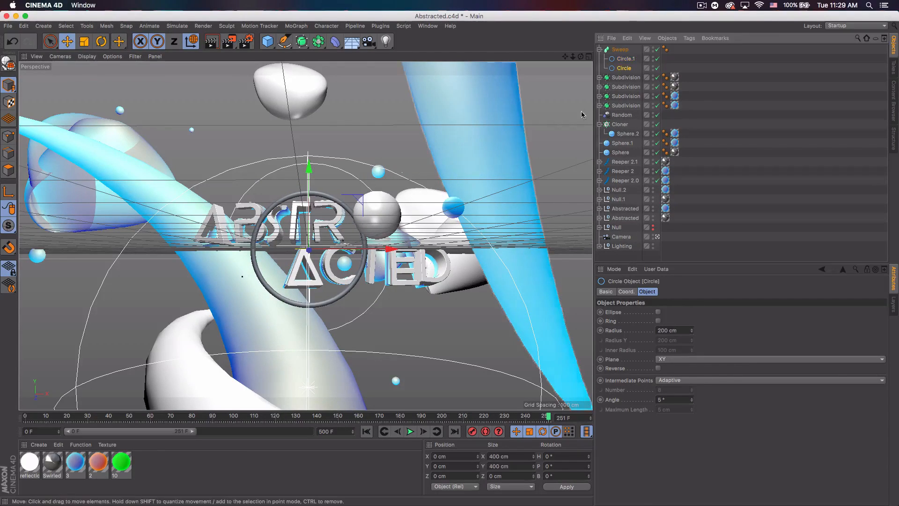
mouse_move(692, 331)
mouse_down()
mouse_move(692, 318)
mouse_move(693, 333)
mouse_up()
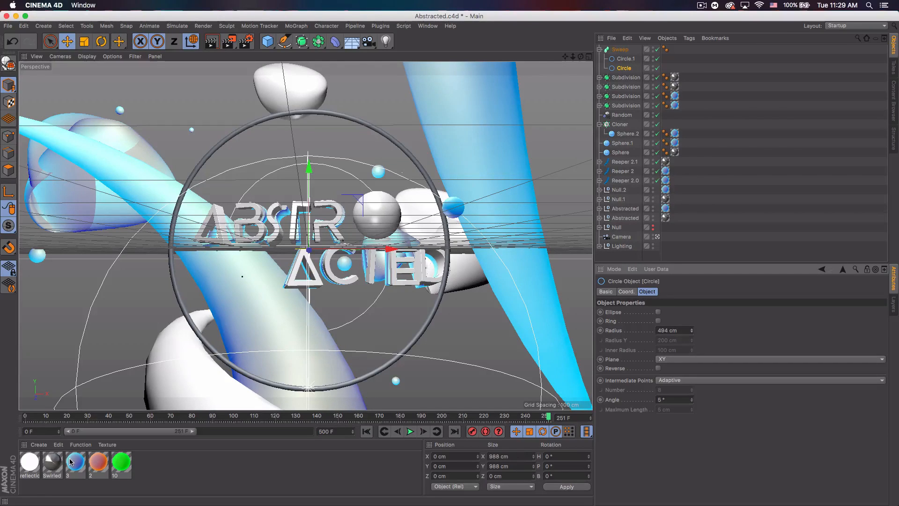
drag(77, 466, 567, 105)
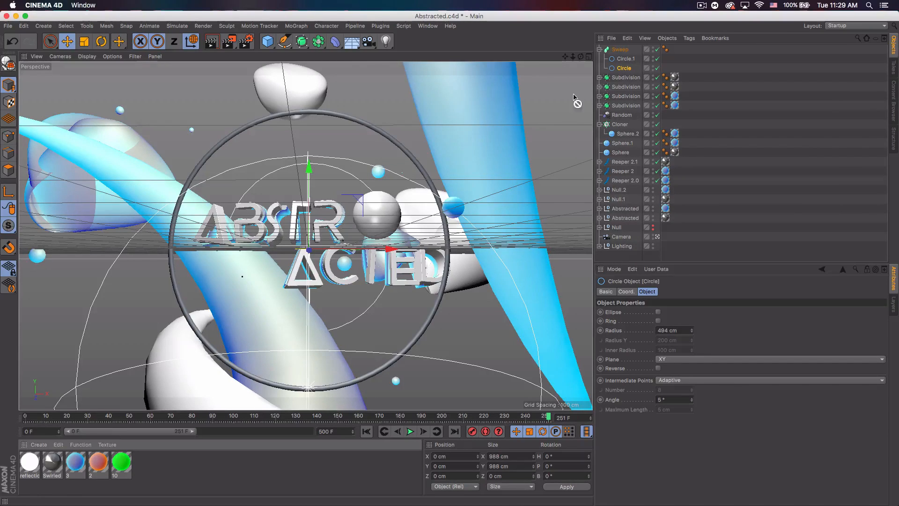
drag(628, 55, 625, 51)
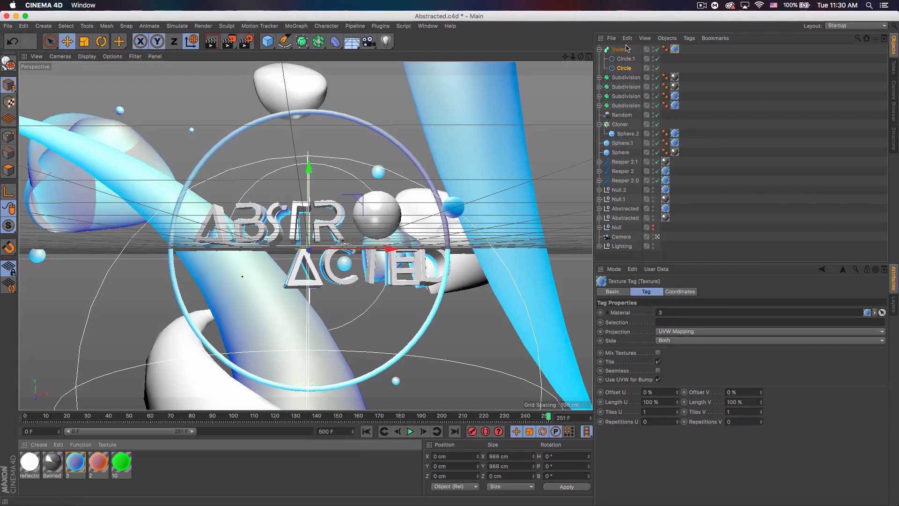
Step: Duplicate the Sweep, set the copy's path circle radius to 685 cm, and replace its material with Swirled
click(623, 49)
key(super+v)
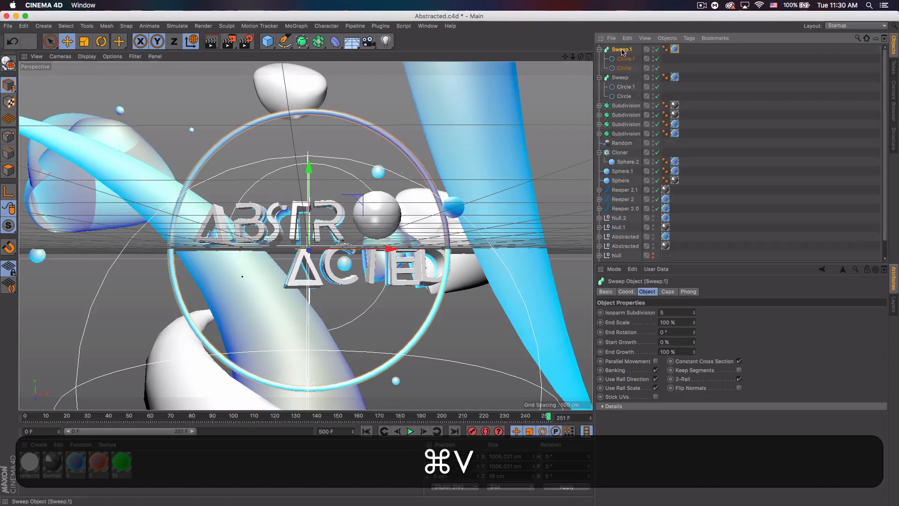
click(628, 59)
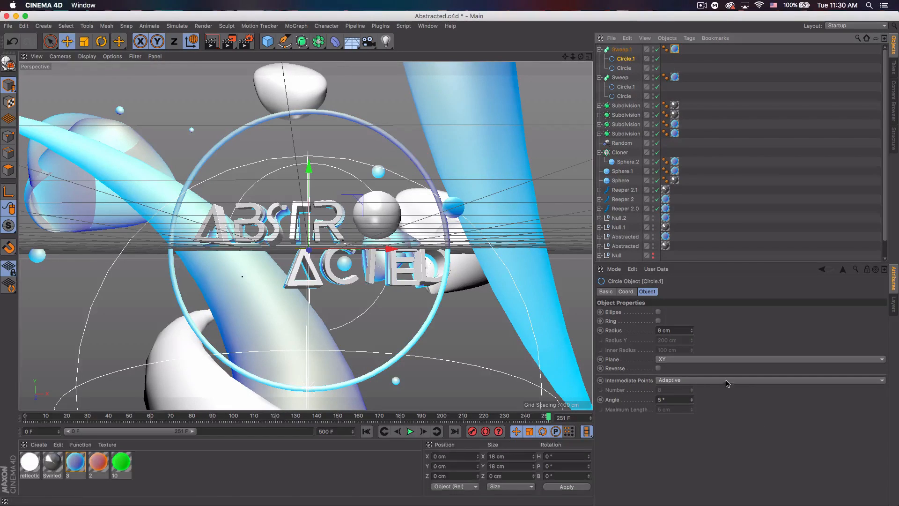
click(625, 67)
drag(695, 332, 708, 333)
drag(46, 472, 677, 49)
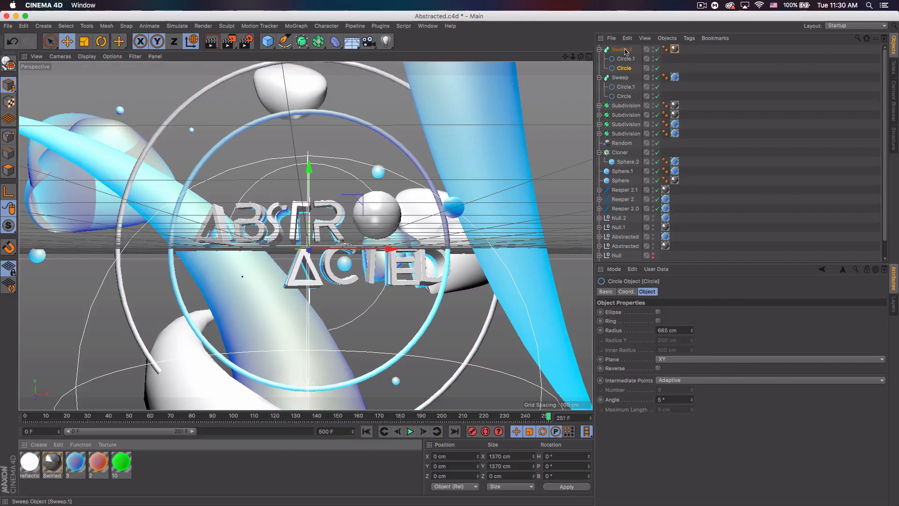
Step: Rotate the Swirled ring so it tilts diagonally around the lettering
click(619, 51)
key(r)
drag(238, 179, 256, 176)
click(728, 183)
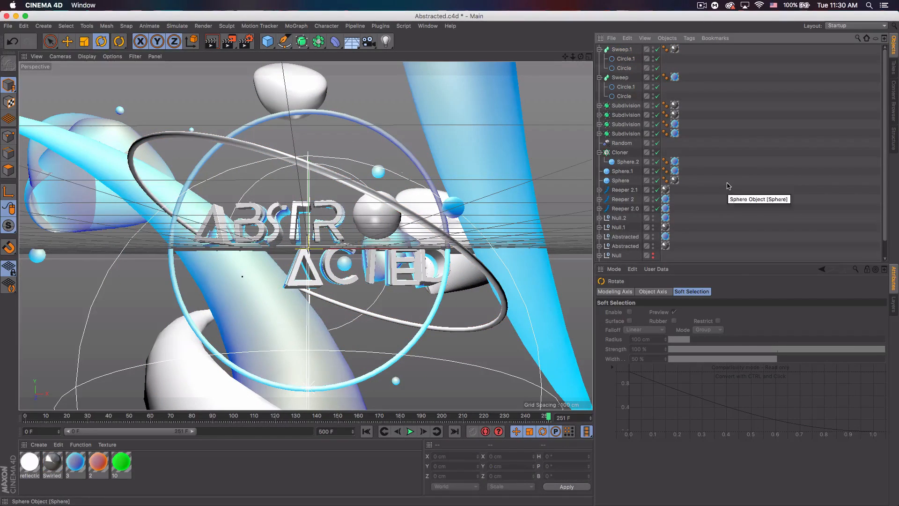
Step: Collapse both Sweep objects and reorder them together to sit between Reeper 2.0 and Null.2 in the hierarchy
click(600, 50)
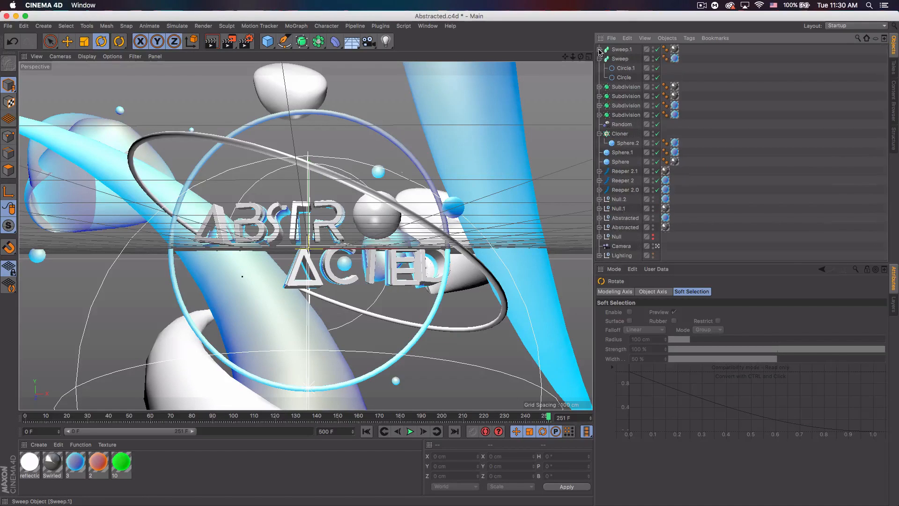
click(600, 58)
click(620, 50)
shift+click(621, 59)
drag(623, 77, 621, 178)
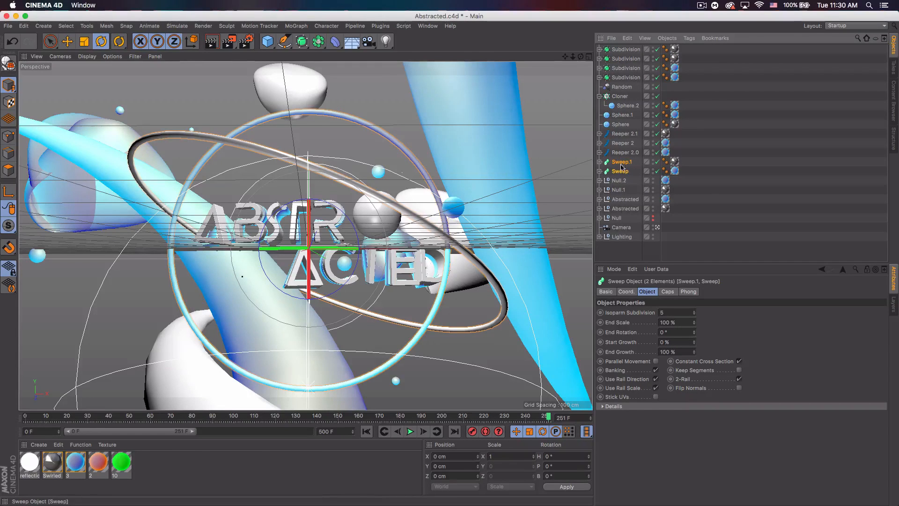
Step: Group all objects from the first Subdivision Surface through Reeper 2.0 into one null
click(626, 153)
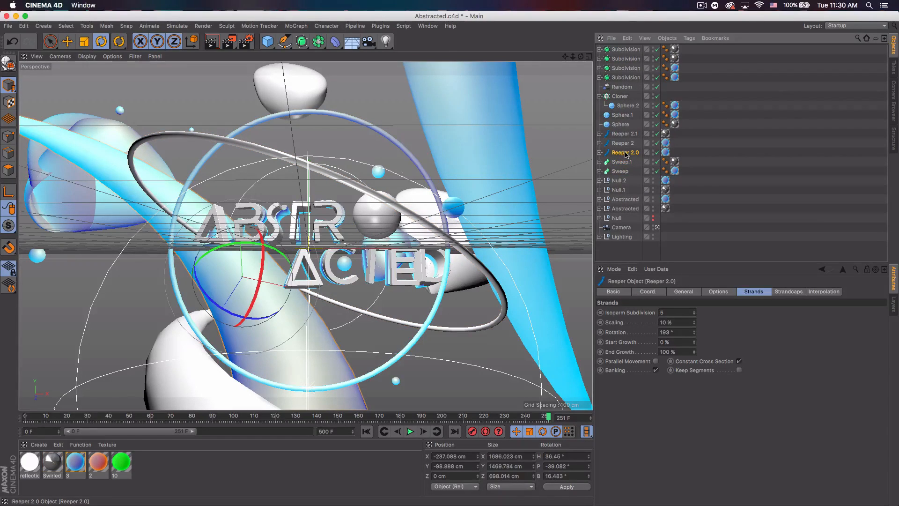
key(shift)
shift+click(624, 50)
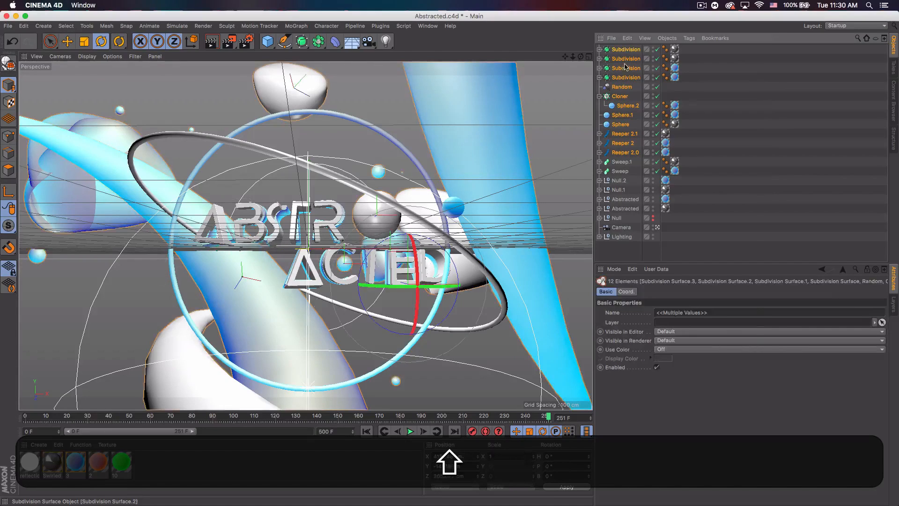
right_click(626, 65)
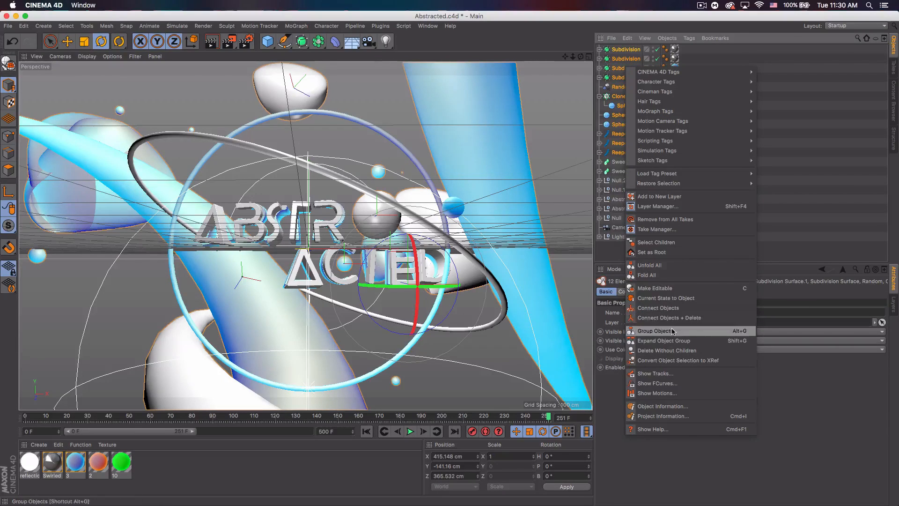
click(674, 331)
Step: Duplicate the grouped null and move the copy back behind the lettering to about Z 1544 cm
key(super+c)
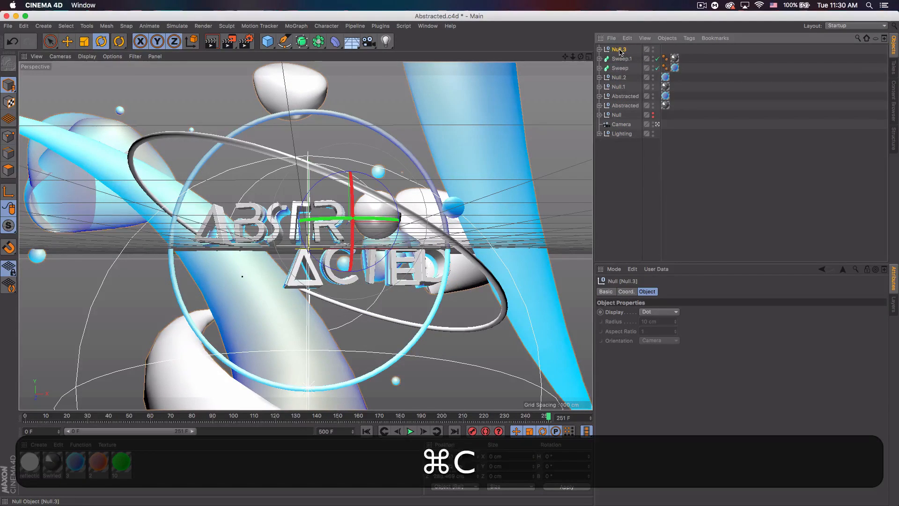
key(super+v)
key(F5)
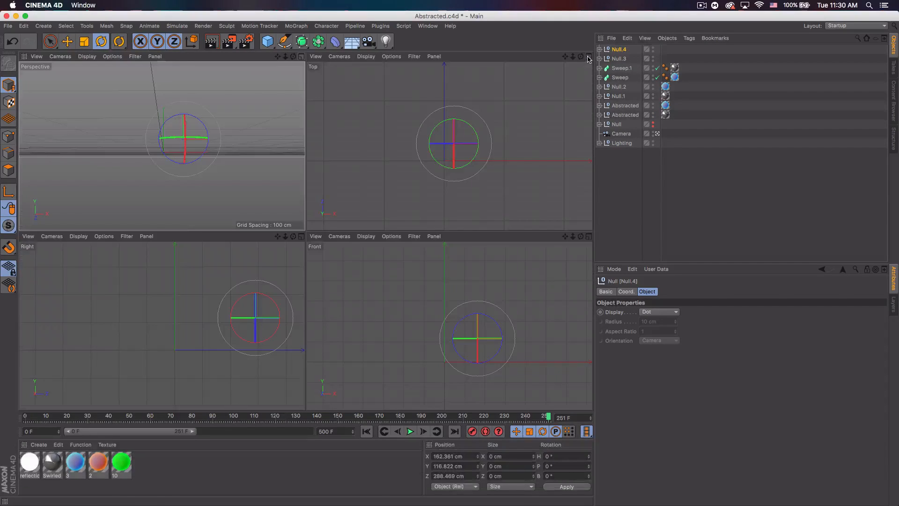
click(69, 41)
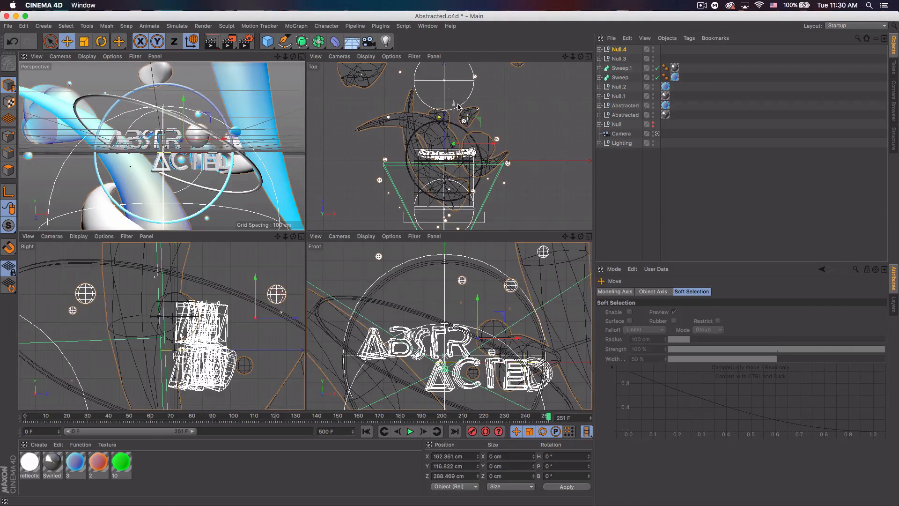
drag(452, 107, 452, 32)
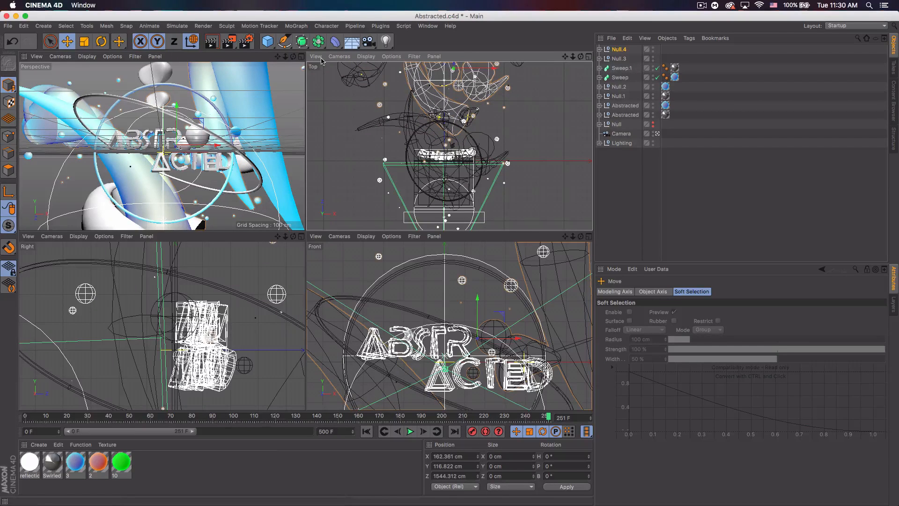
click(301, 57)
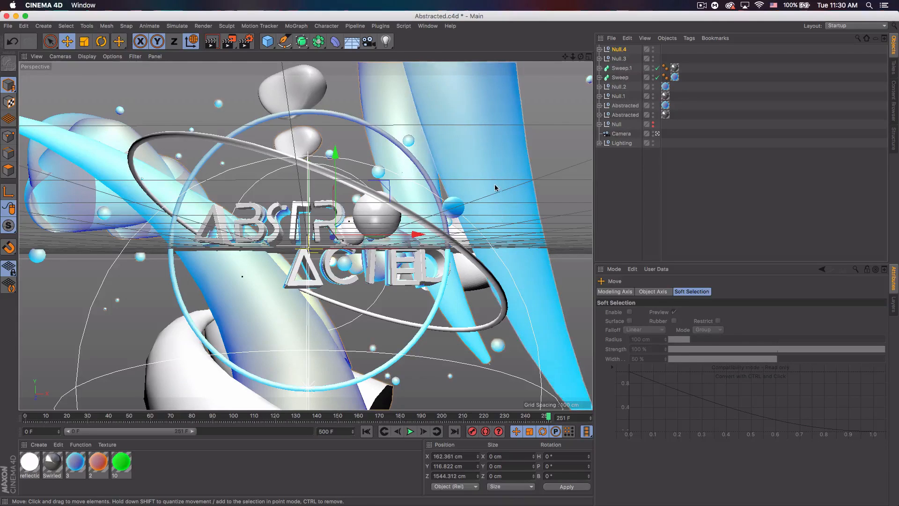
Step: Move the duplicated group to about X -301, Y 633 cm and rotate it to about H -175°, P 10°, B 2°
drag(415, 234, 416, 262)
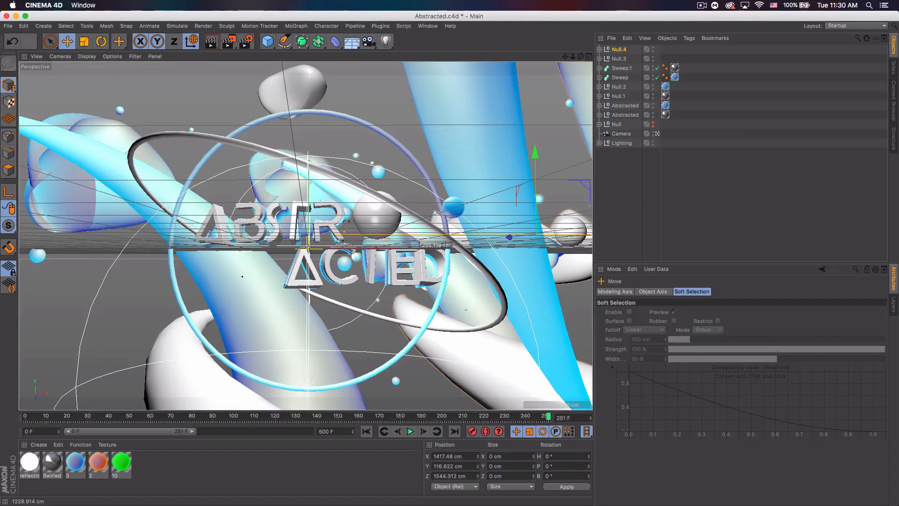
drag(622, 260, 346, 261)
key(r)
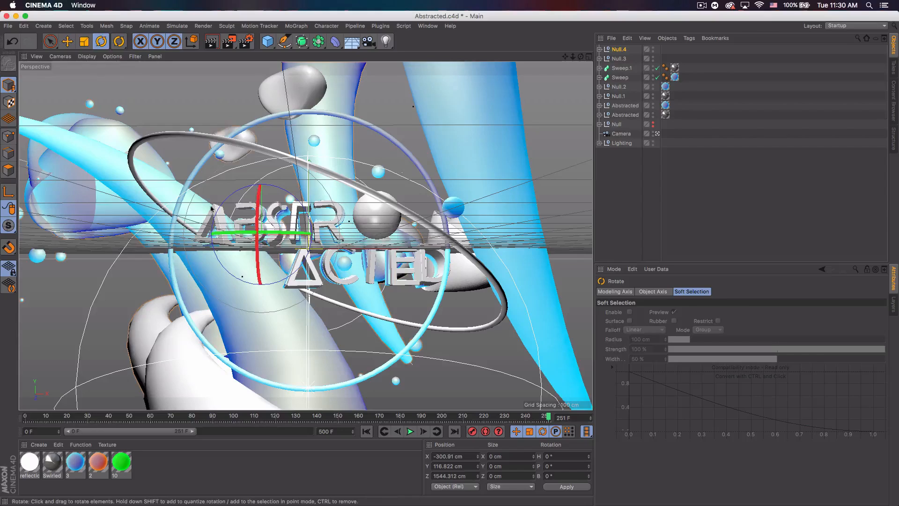
drag(232, 234, 73, 84)
click(68, 42)
drag(255, 147, 252, 80)
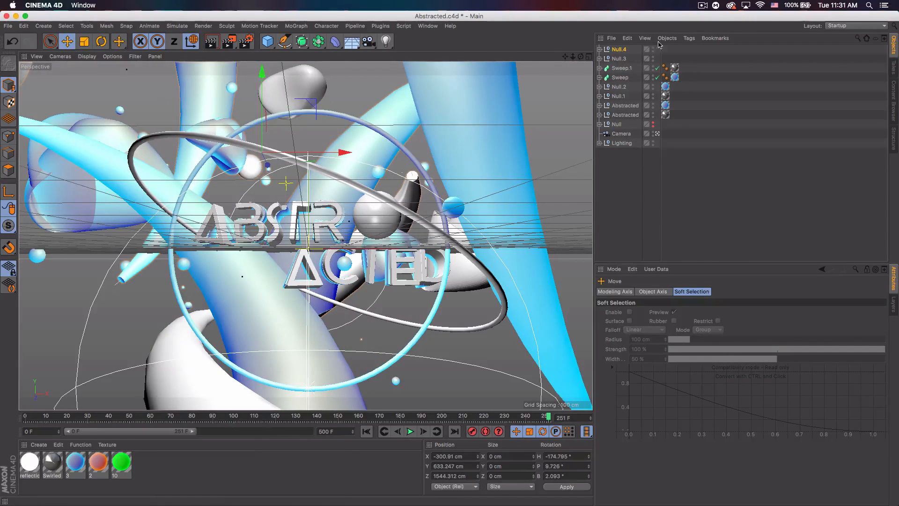
Step: Duplicate the rotated group and move the new copy to about X -1241, Y -1322 cm
key(super+c)
key(super+v)
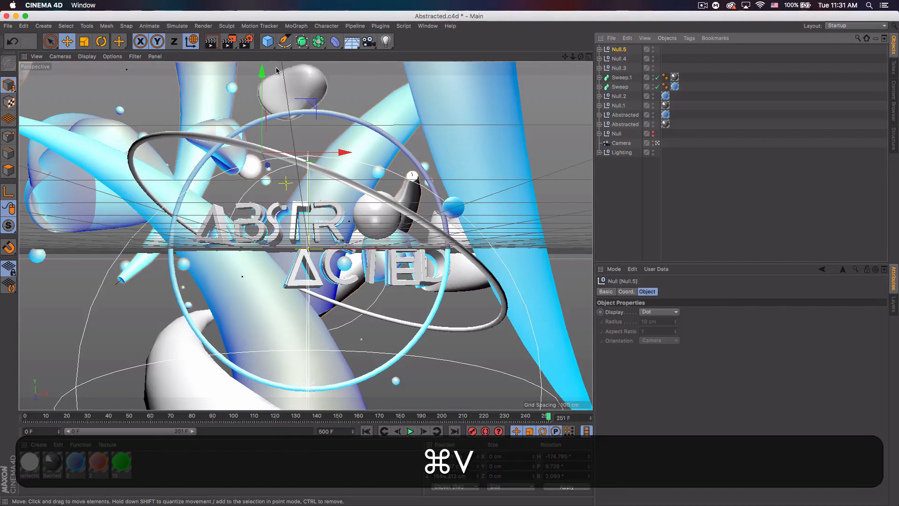
drag(263, 84, 290, 342)
drag(314, 372, 161, 423)
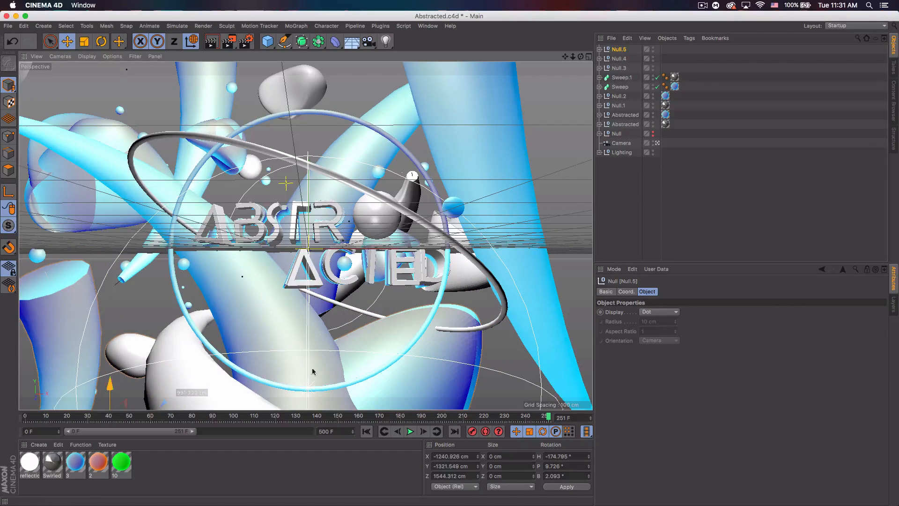
Step: Move Null.5's Reeper 2 horn to about X 654, Y 1488, Z -136 cm and Null.4's to about X 949, Y 1040, Z -240 cm
click(63, 313)
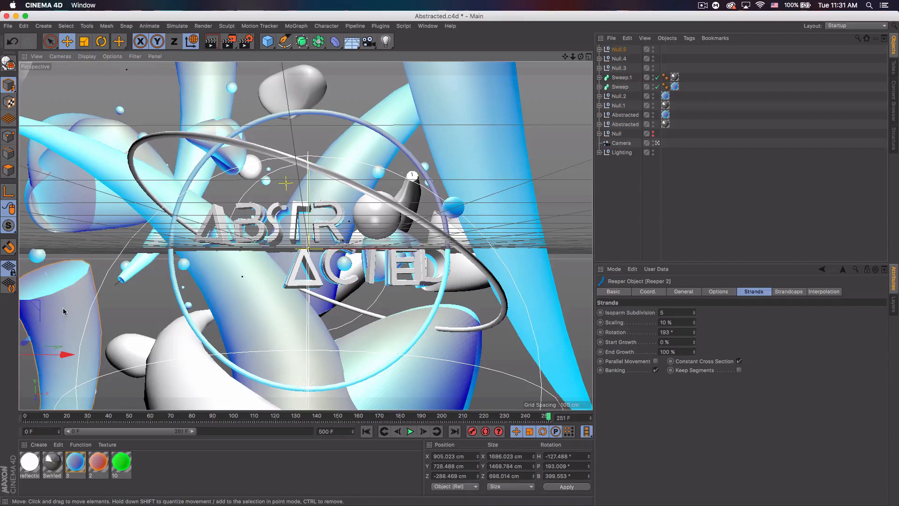
drag(60, 335, 94, 219)
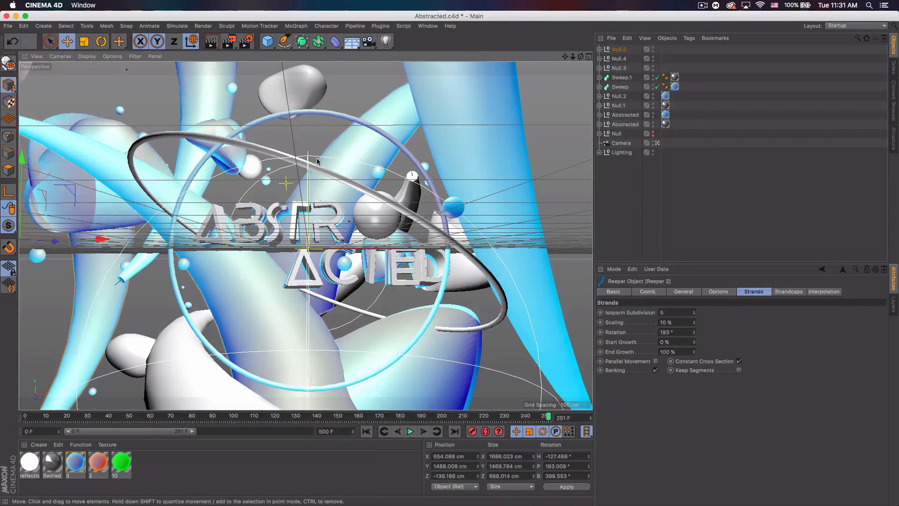
drag(200, 107, 160, 82)
Step: Move Null.4's Reeper 2.0 horn behind the lettering to about X -276, Y -285, Z -312 cm
mouse_move(361, 141)
mouse_down()
mouse_move(349, 151)
mouse_move(367, 150)
mouse_up()
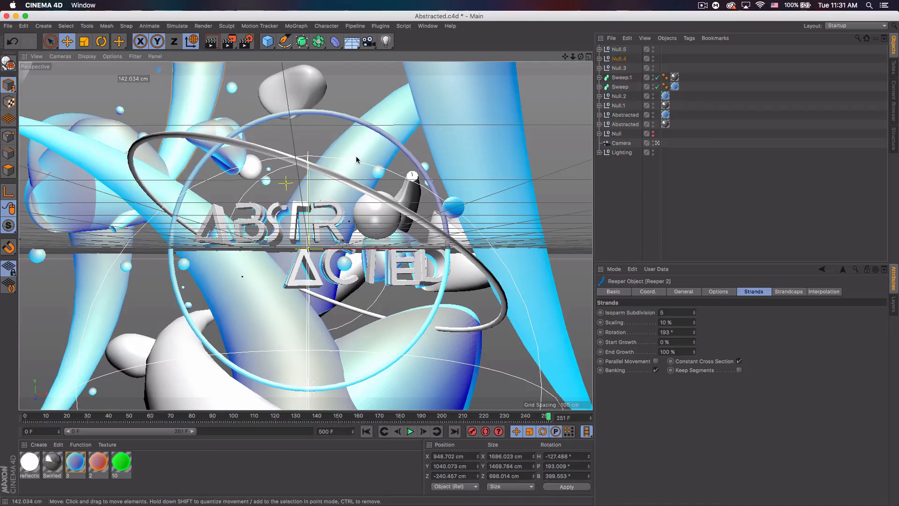
click(365, 153)
drag(366, 153, 348, 169)
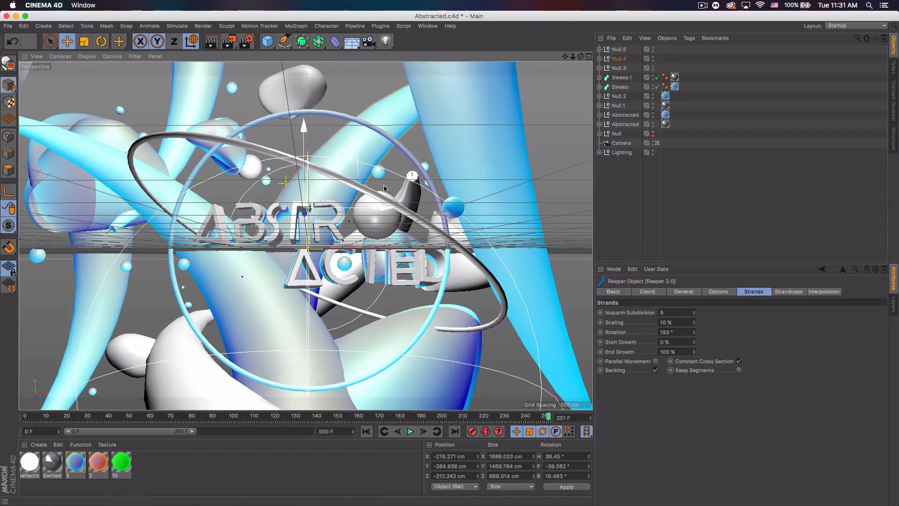
Step: Move Null.5's large blue Subdivision Surface shape to about X -127, Y -174, Z 468 cm and deselect everything
click(453, 373)
drag(430, 361, 496, 369)
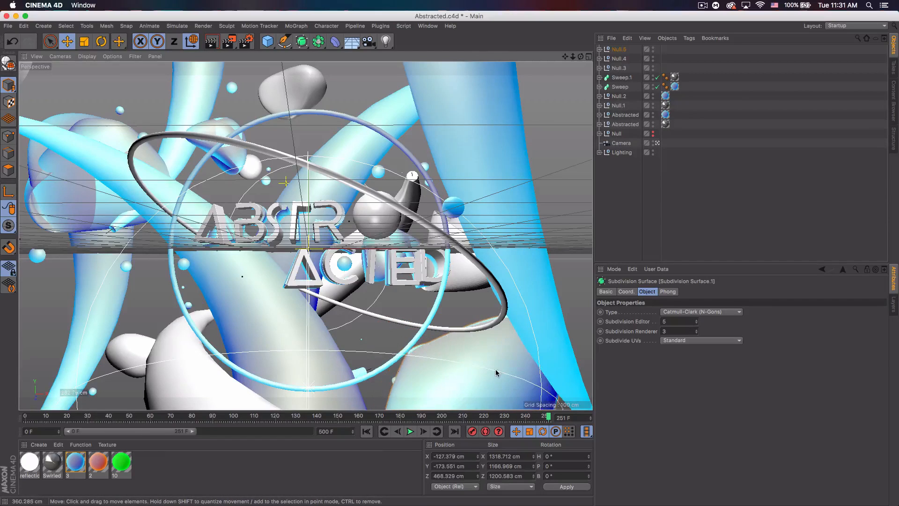
click(675, 230)
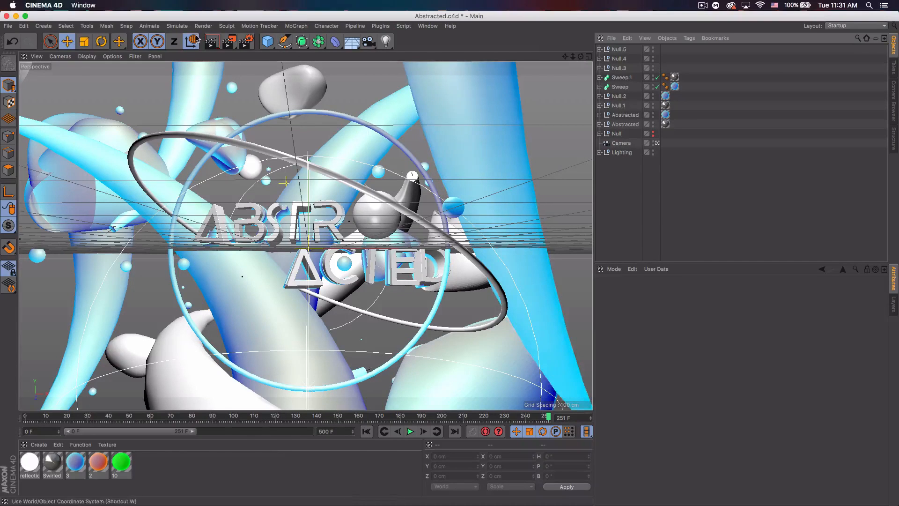
Step: Render the perspective view, compare it with the finished header artwork in Photoshop, and return to Cinema 4D
click(213, 42)
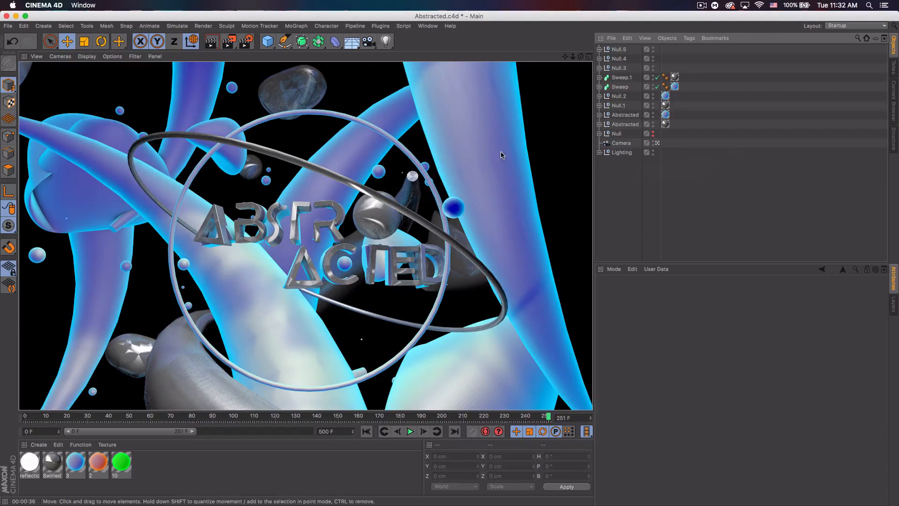
key(super+Tab)
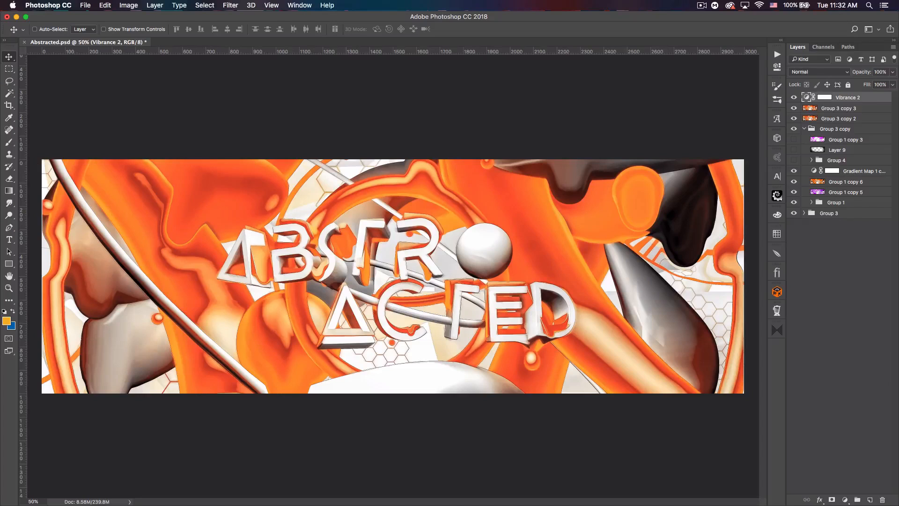
key(super+minus)
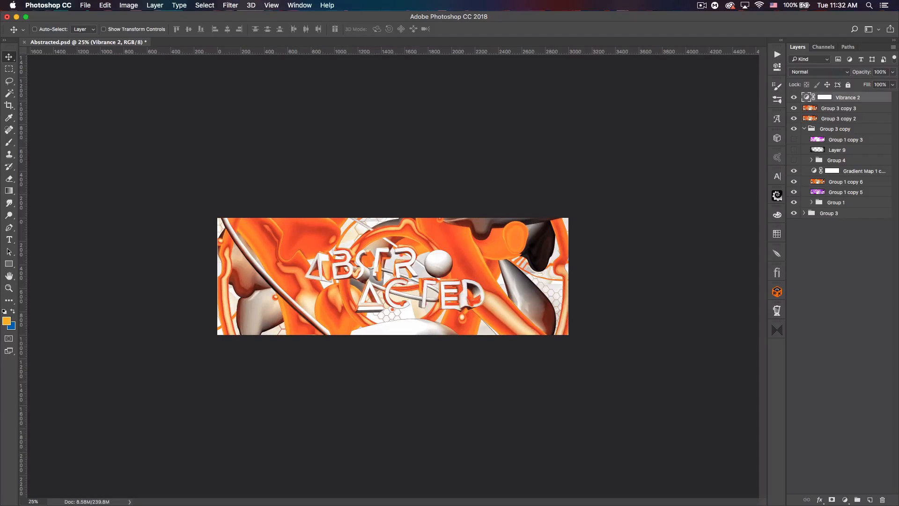
key(super+Tab)
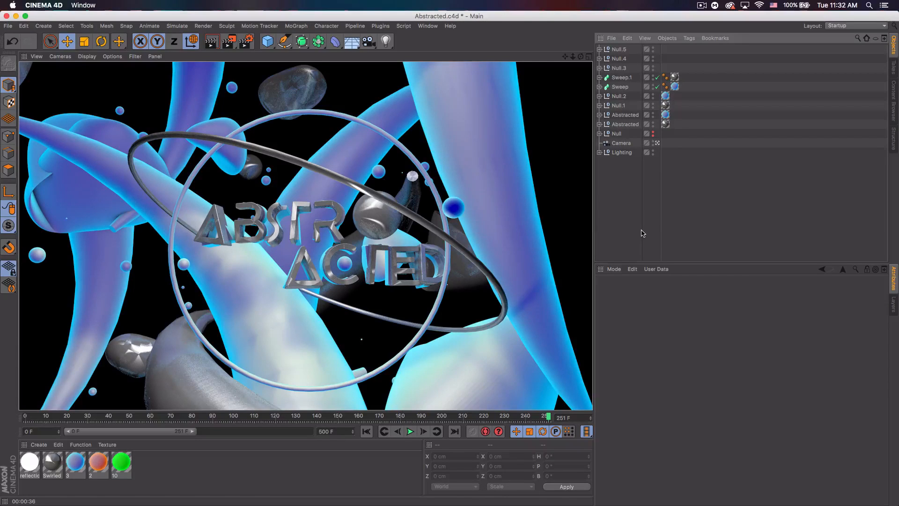